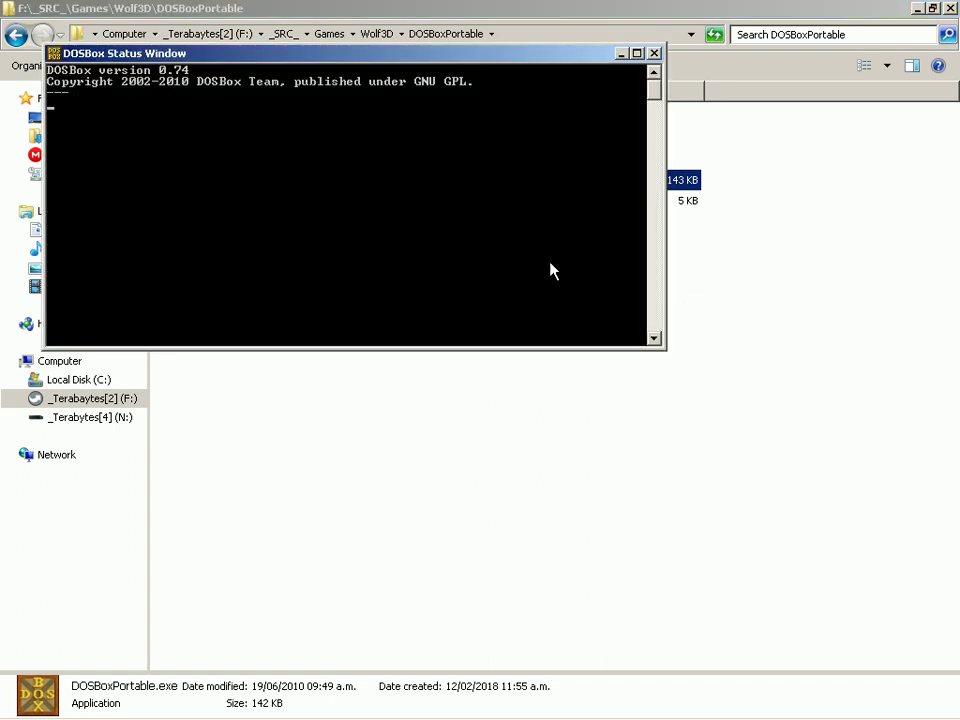
# Switch to the DOSBox console and change to the tp6i directory.
pyautogui.hotkey('alt', 'Tab')
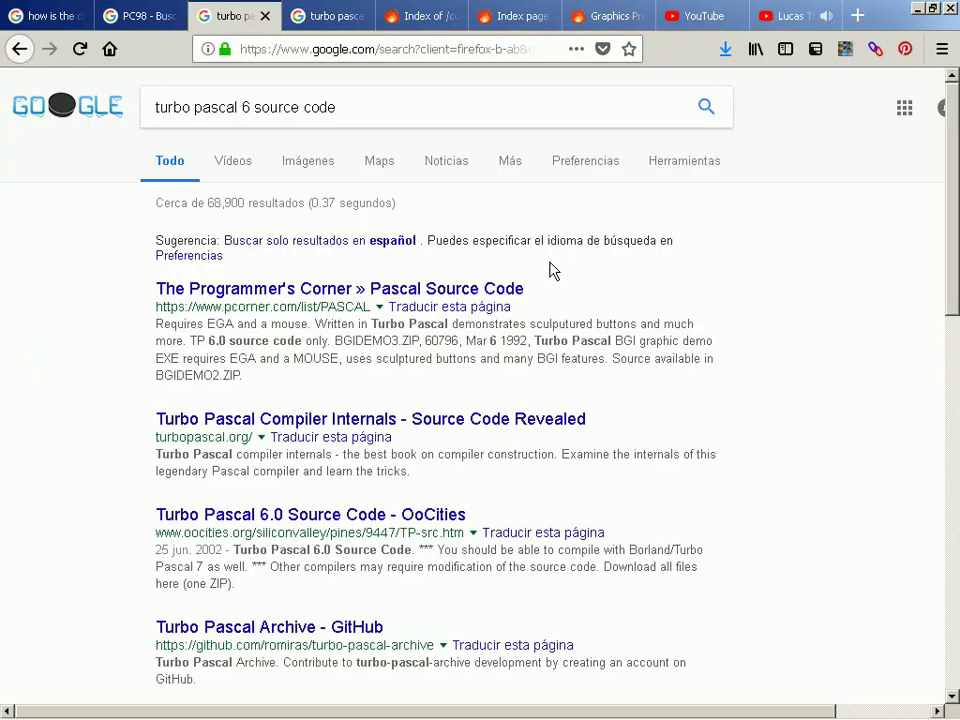
pyautogui.hotkey('alt', 'Tab')
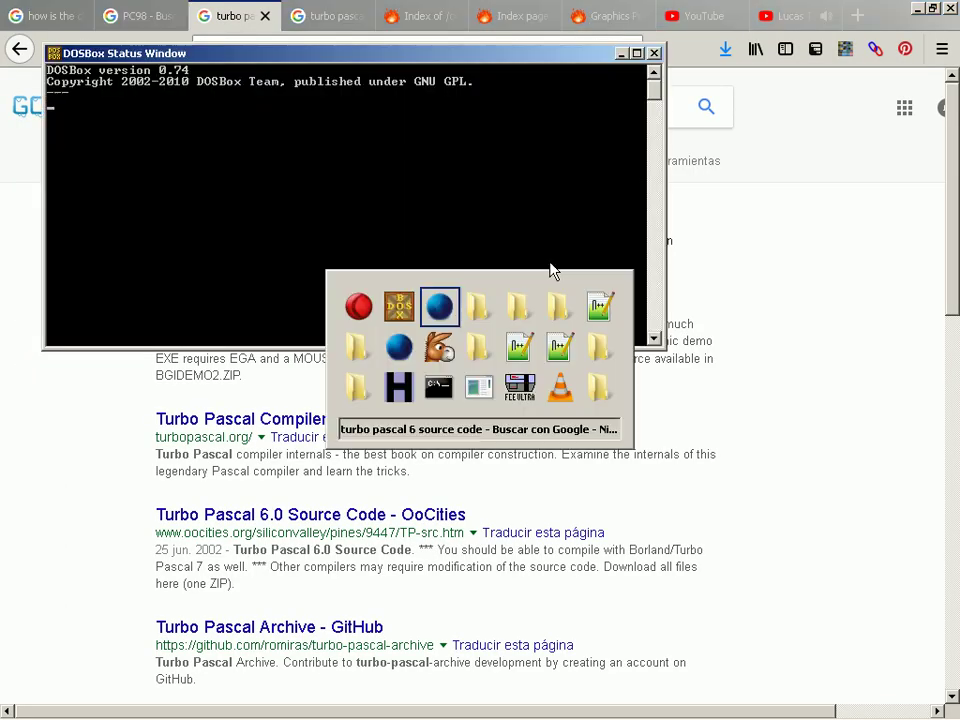
pyautogui.hotkey('alt', 'Tab')
pyautogui.hotkey('alt', 'Tab')
pyautogui.hotkey('alt', 'Tab')
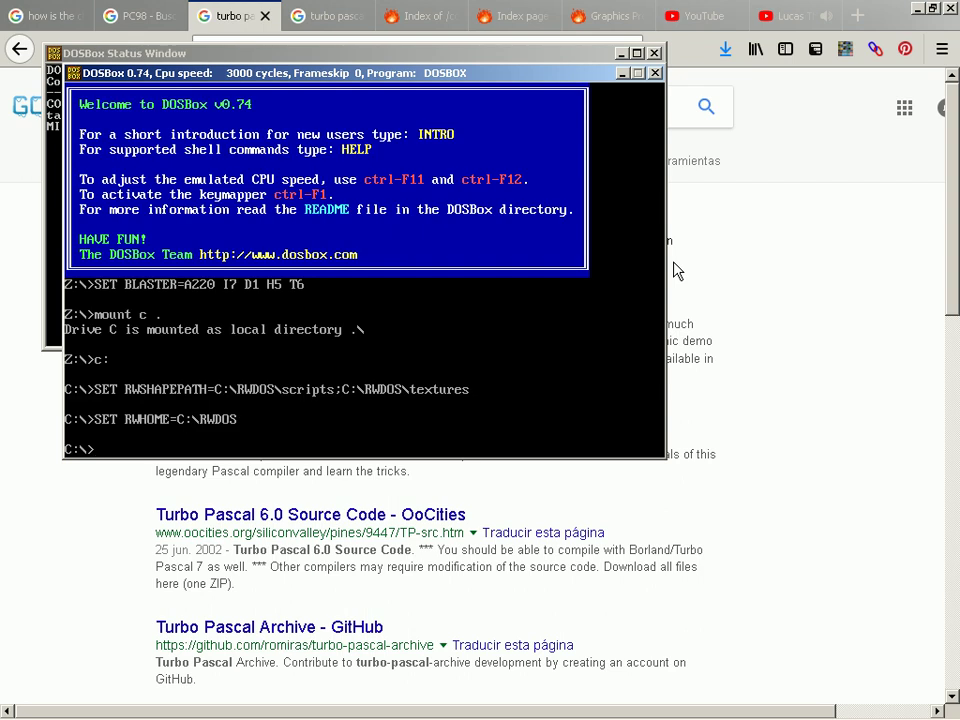
pyautogui.write('cd tp6i')
pyautogui.press('Return')
pyautogui.write('set')
pyautogui.press('BackSpace')
pyautogui.press('BackSpace')
pyautogui.press('BackSpace')
# Launch INSTALL.EXE and set up a Turbo Pascal hard-drive installation from source drive C.
pyautogui.write('ins')
pyautogui.press('Tab')
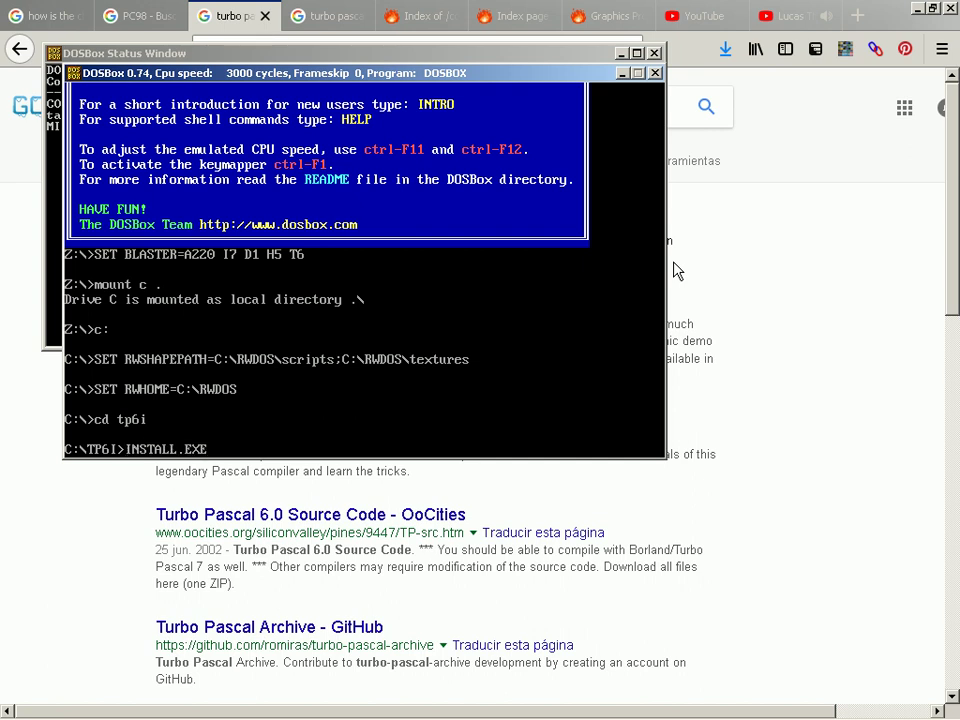
pyautogui.press('Return')
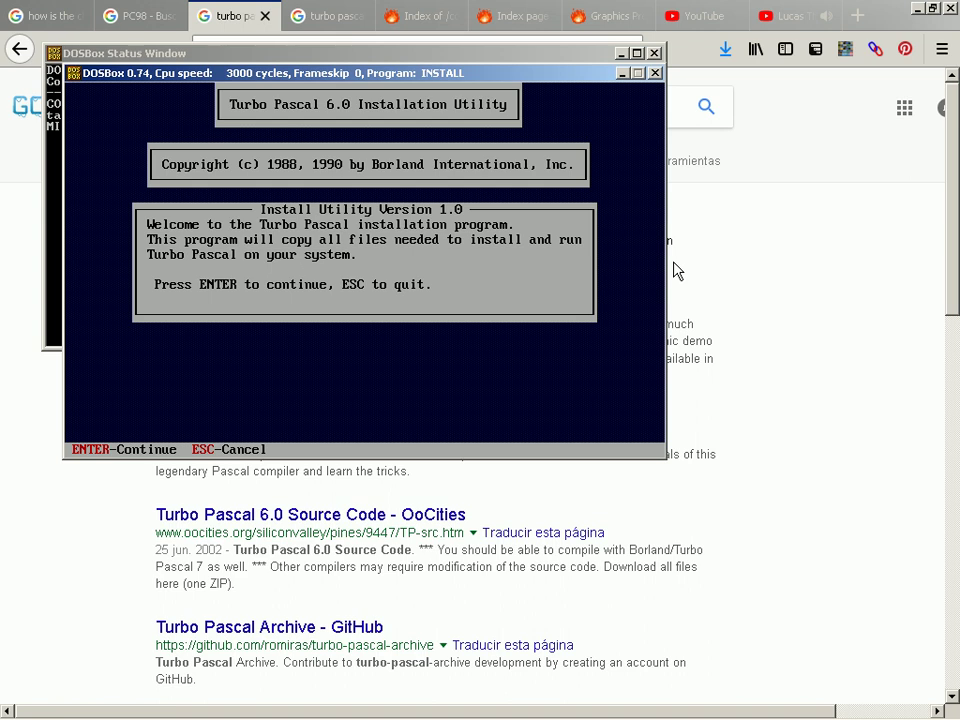
pyautogui.press('Return')
pyautogui.write('c')
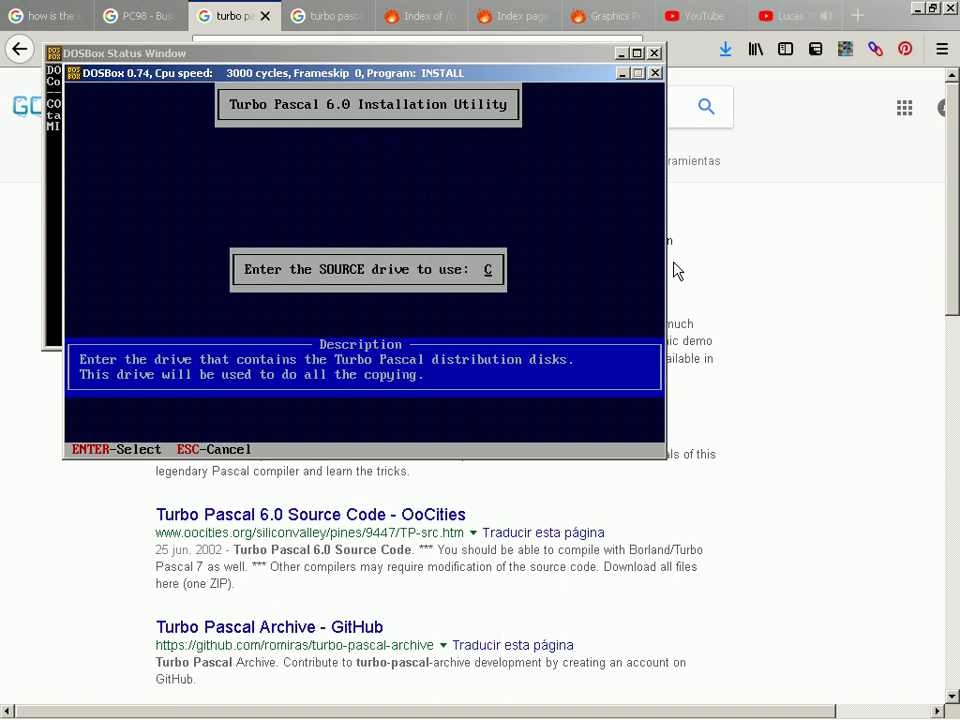
pyautogui.press('Return')
pyautogui.press('Return')
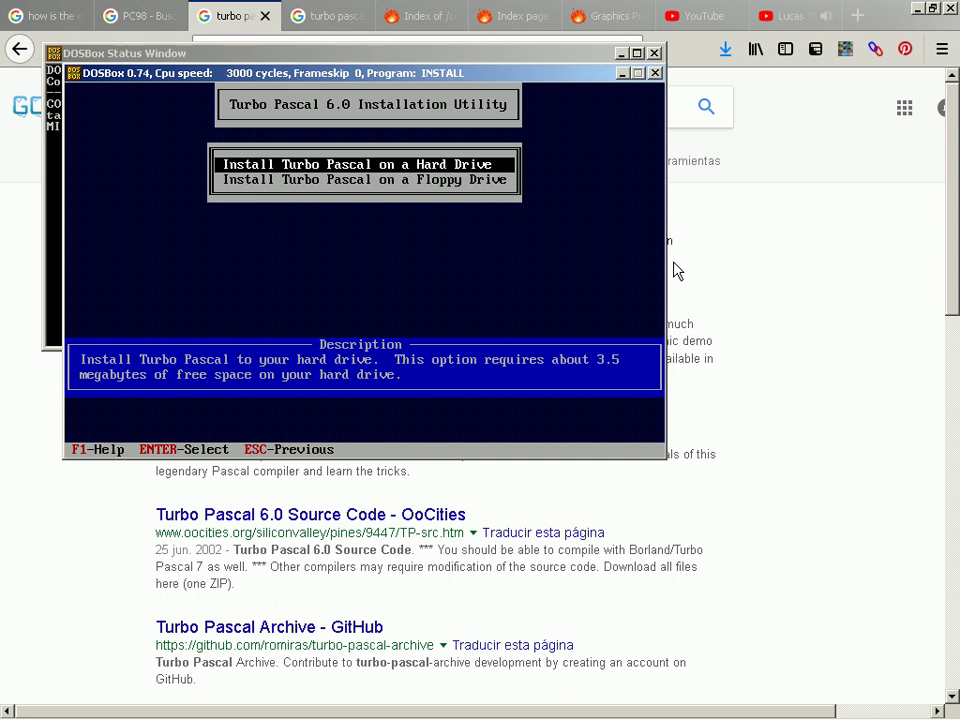
pyautogui.press('Return')
# Start the Turbo Pascal installation with the default directories under C:\TP.
pyautogui.press('Down')
pyautogui.press('Down')
pyautogui.press('Down')
pyautogui.press('Down')
pyautogui.press('Down')
pyautogui.press('Down')
pyautogui.press('Down')
pyautogui.press('Down')
pyautogui.press('Down')
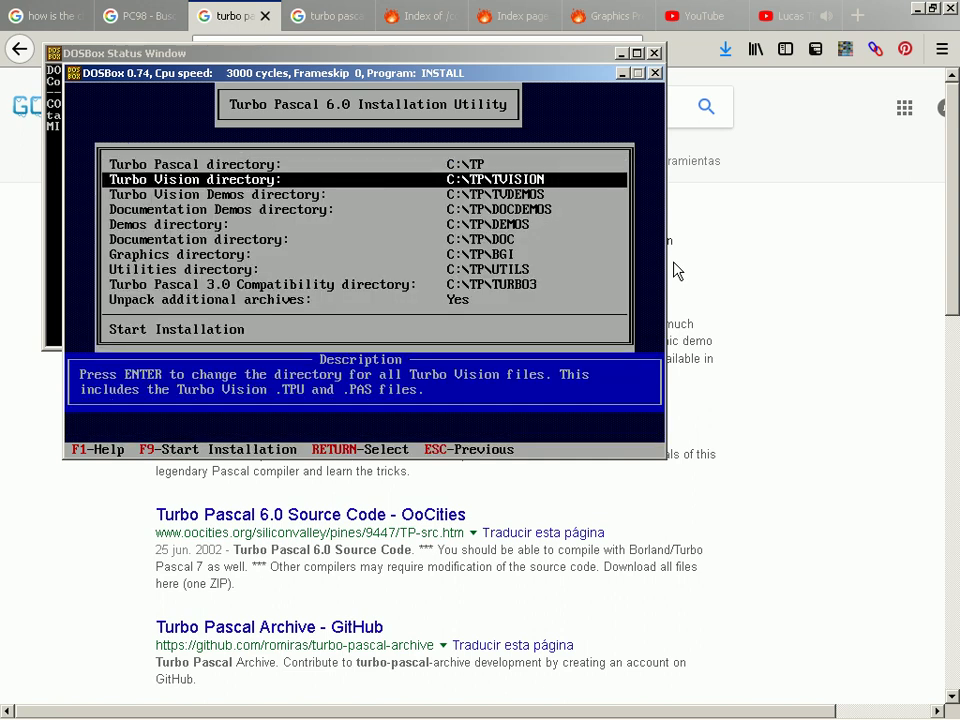
pyautogui.press('Down')
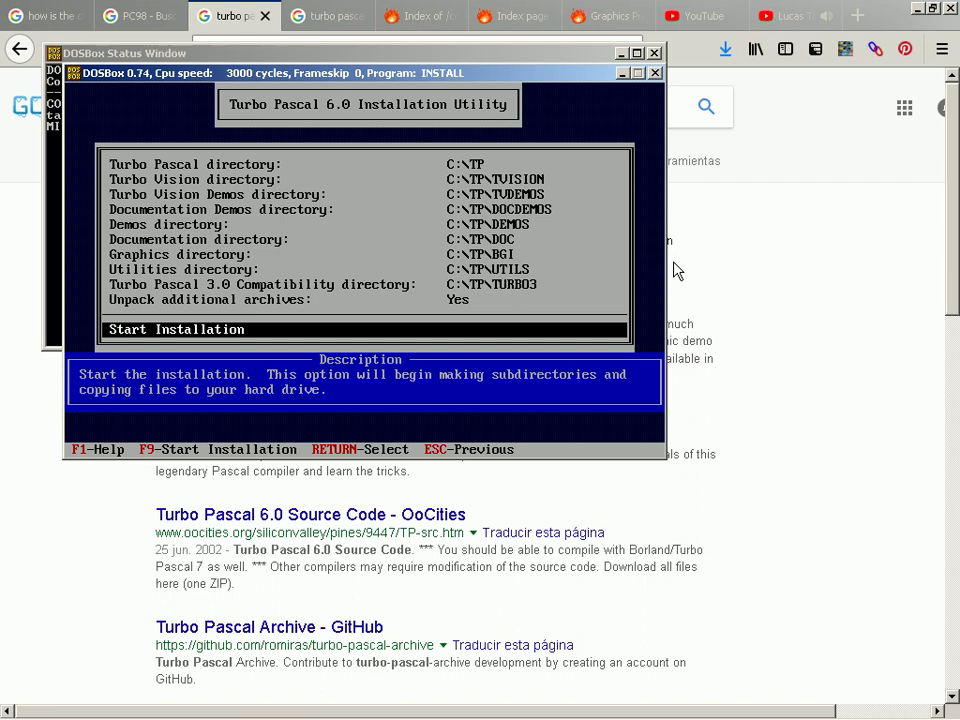
pyautogui.press('Return')
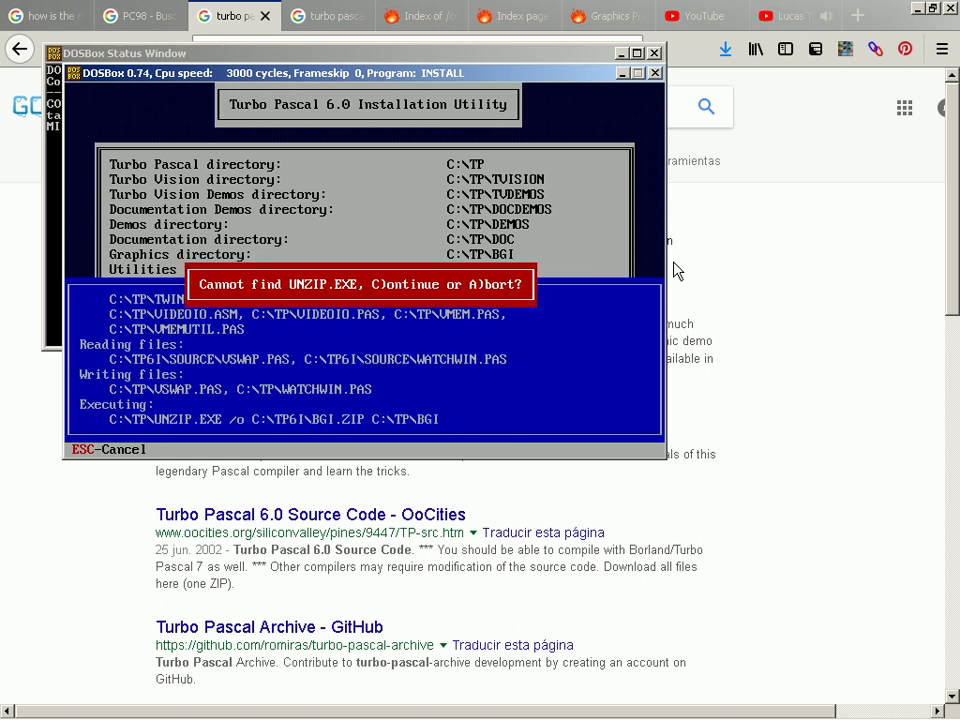
# Switch to Windows Explorer and check the DOSBoxPortable App\DOSBox\TP folder for UNZIP.EXE.
pyautogui.hotkey('alt', 'Tab')
pyautogui.hotkey('alt', 'Tab')
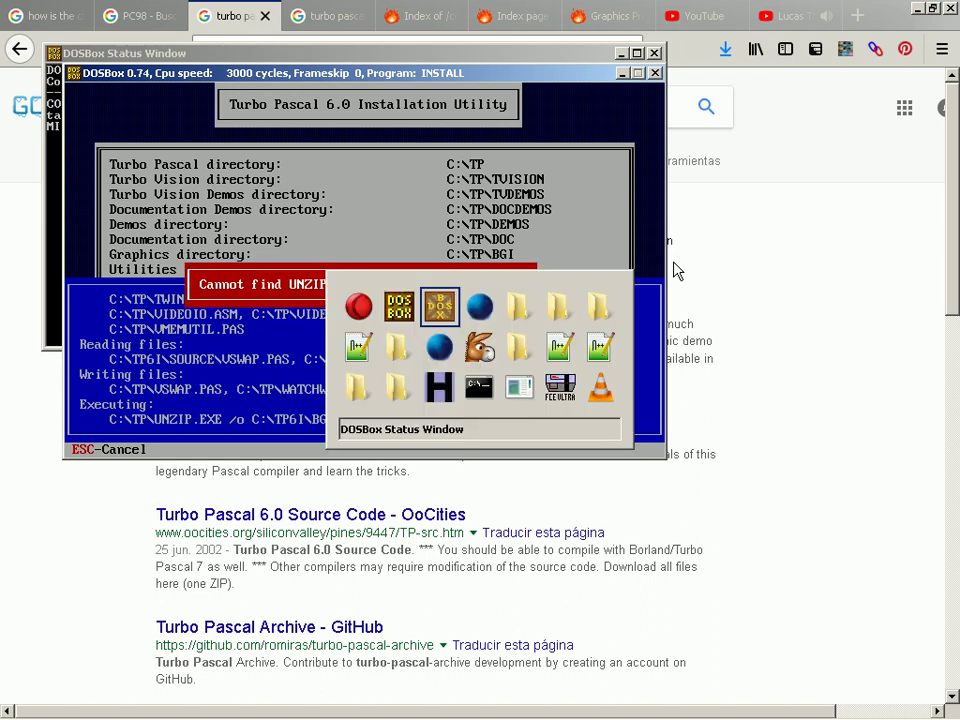
pyautogui.hotkey('alt', 'Tab')
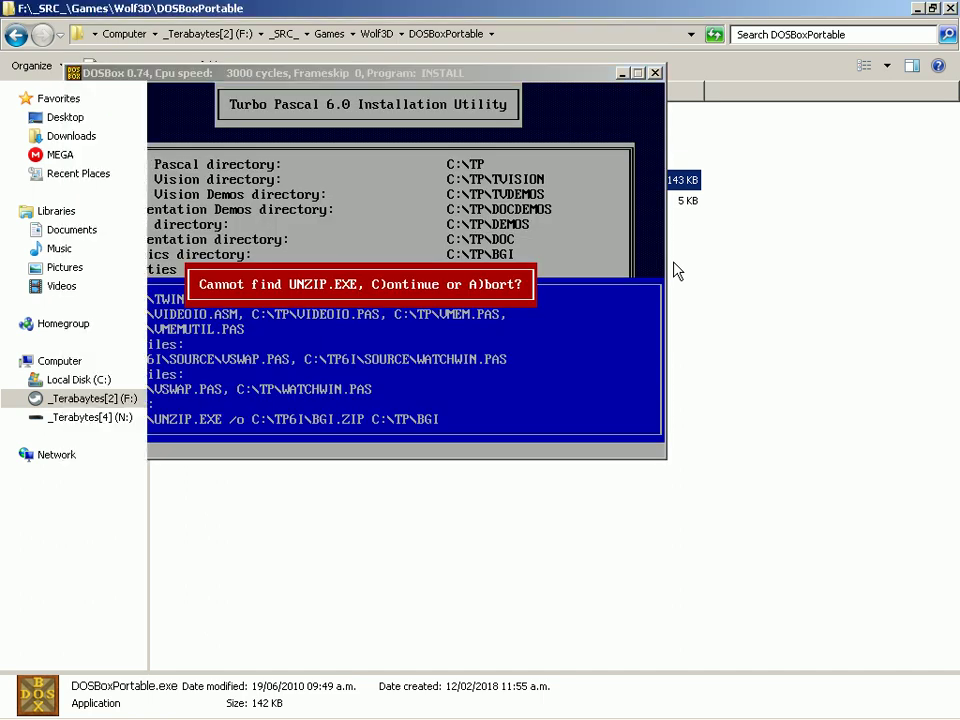
pyautogui.hotkey('alt', 'Tab')
pyautogui.press('Up')
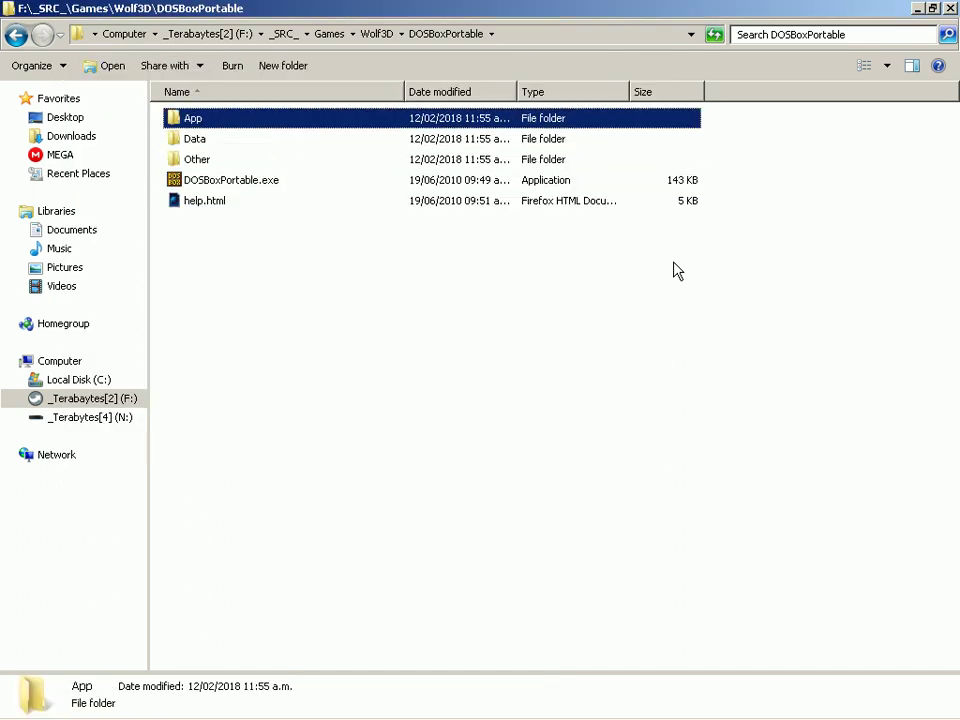
pyautogui.press('Return')
pyautogui.press('Down')
pyautogui.press('Down')
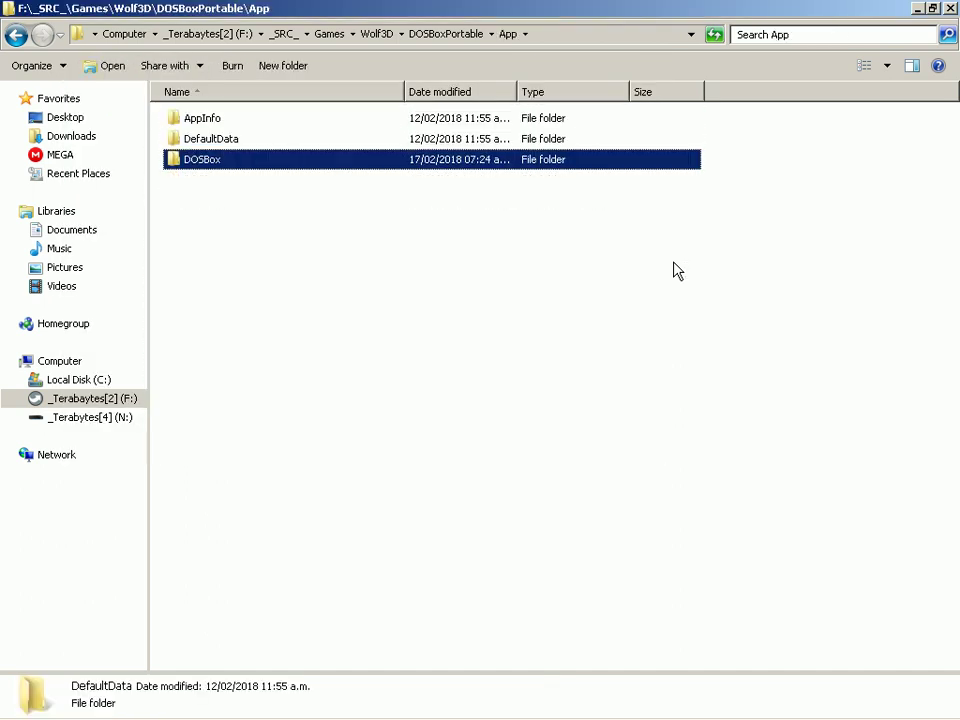
pyautogui.press('Return')
pyautogui.press('Down')
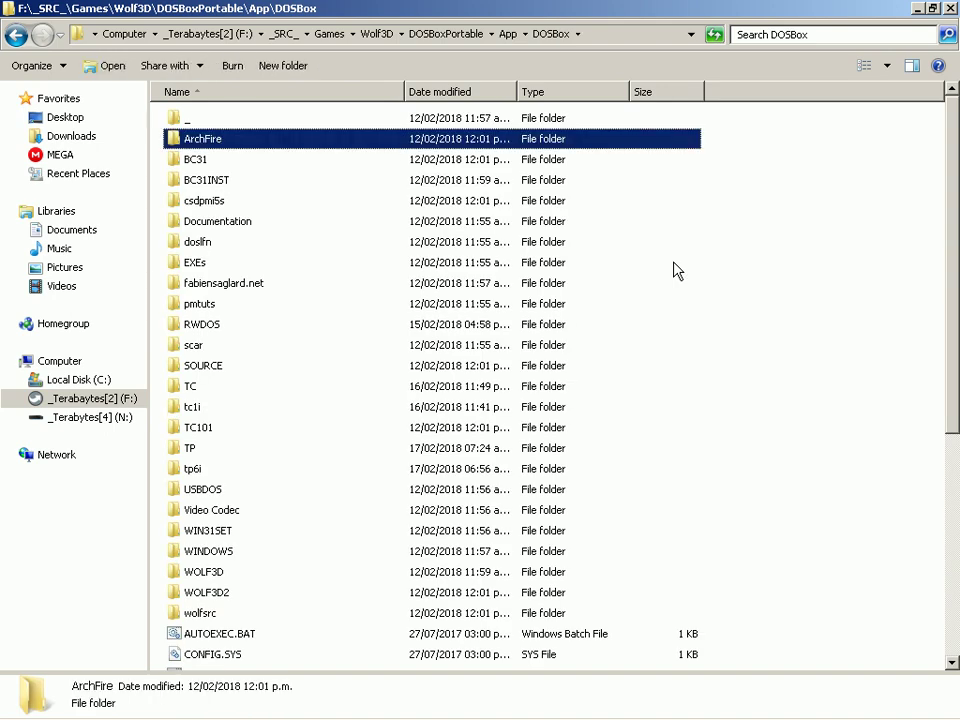
pyautogui.write('tp')
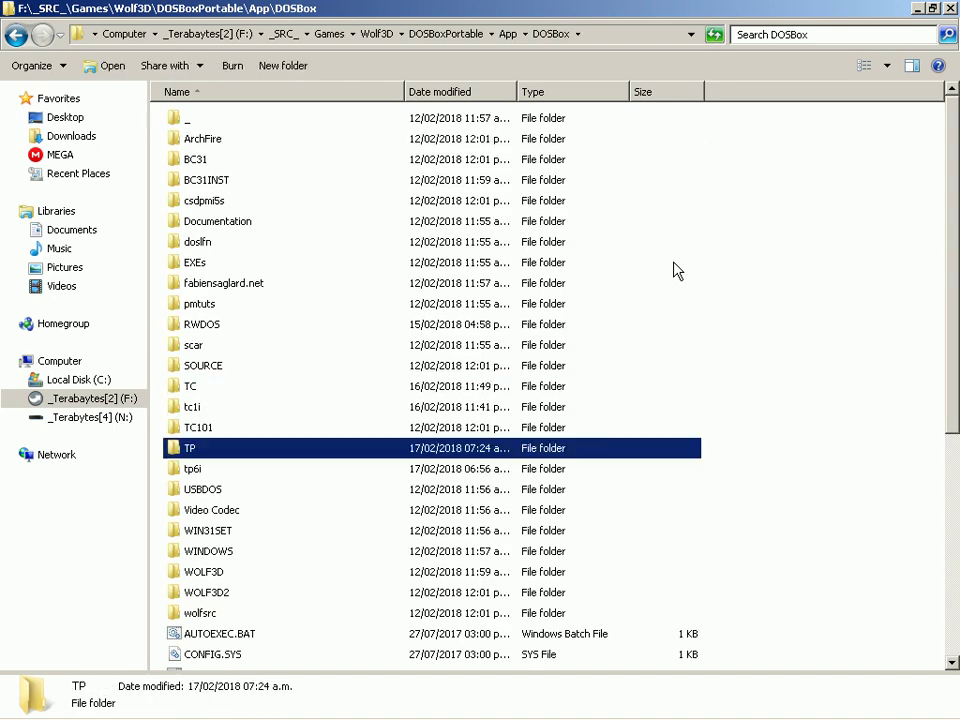
pyautogui.press('Return')
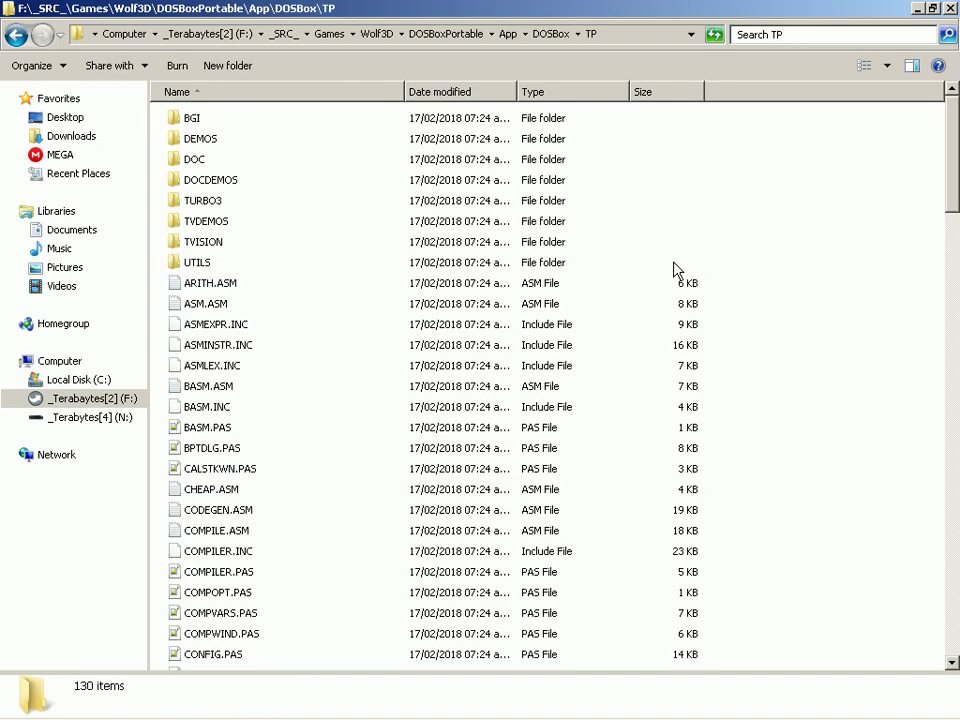
pyautogui.write('un')
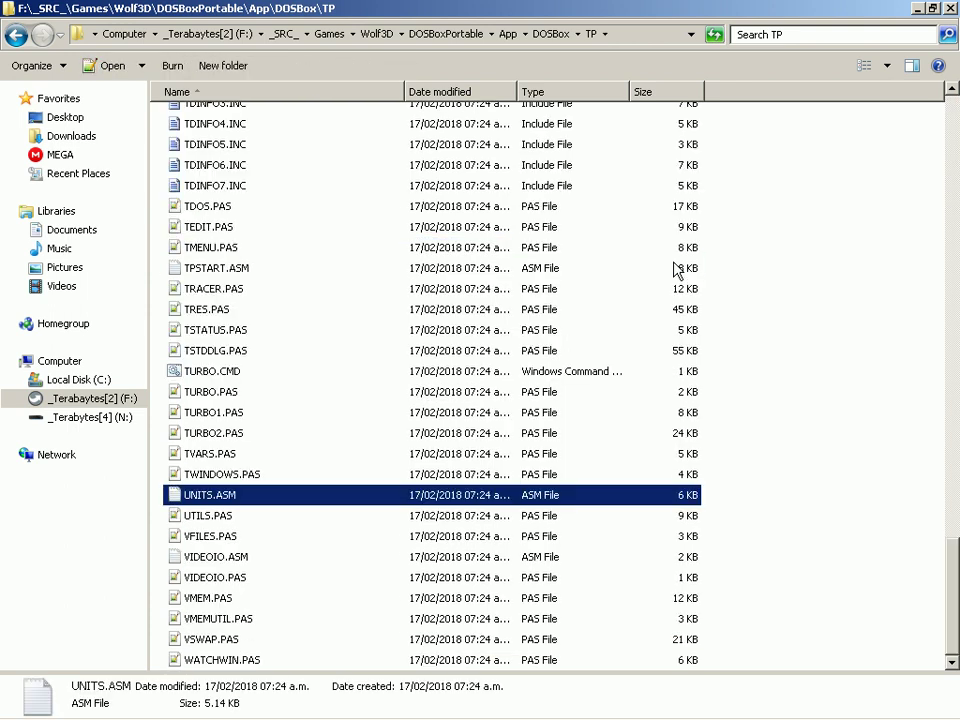
# Copy UNZIP.EXE from the tp6i folder into the TP folder.
pyautogui.press('BackSpace')
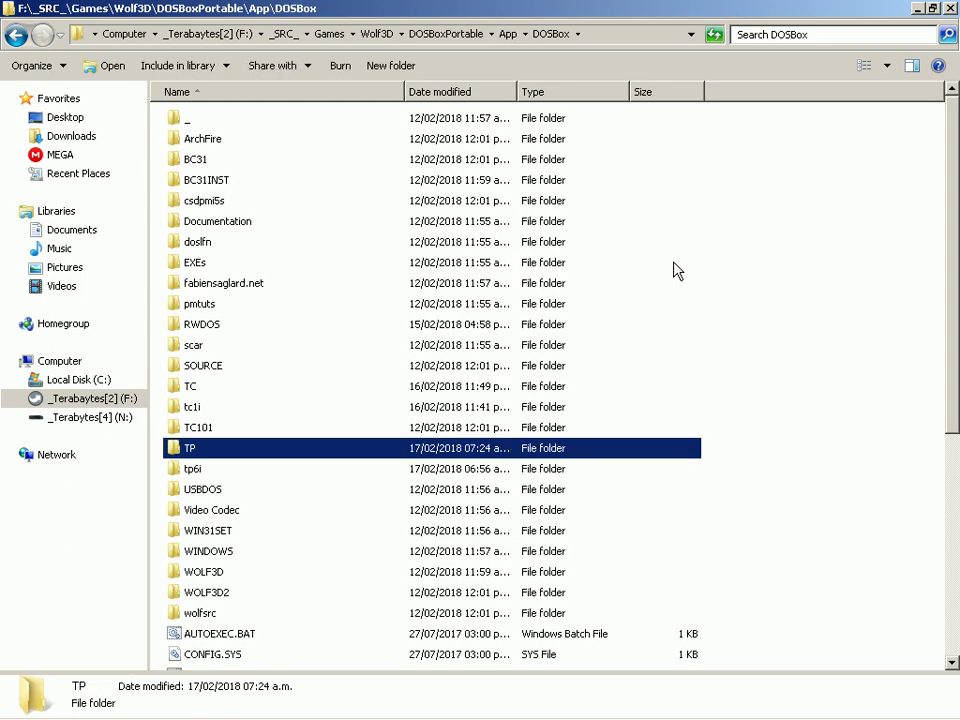
pyautogui.press('Down')
pyautogui.press('Return')
pyautogui.press('u')
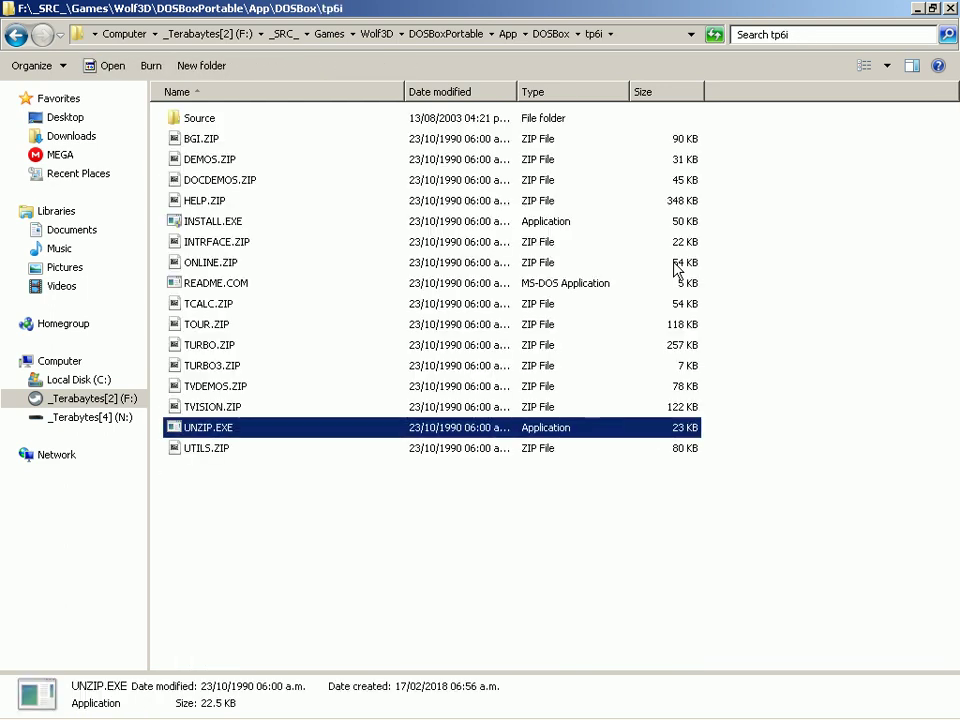
pyautogui.press('BackSpace')
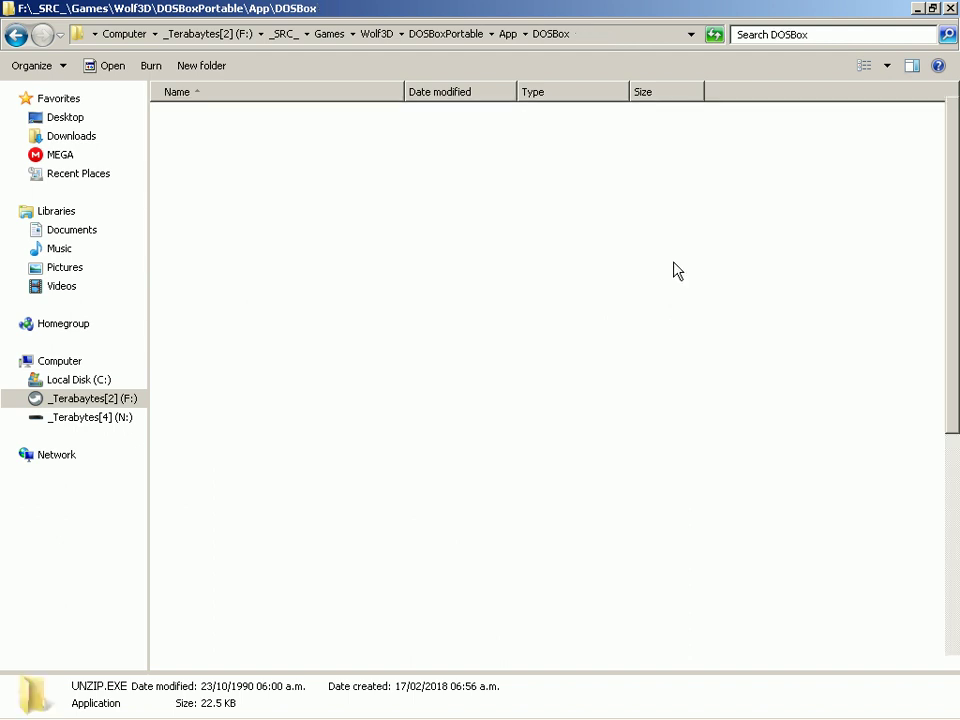
pyautogui.press('Up')
pyautogui.press('Return')
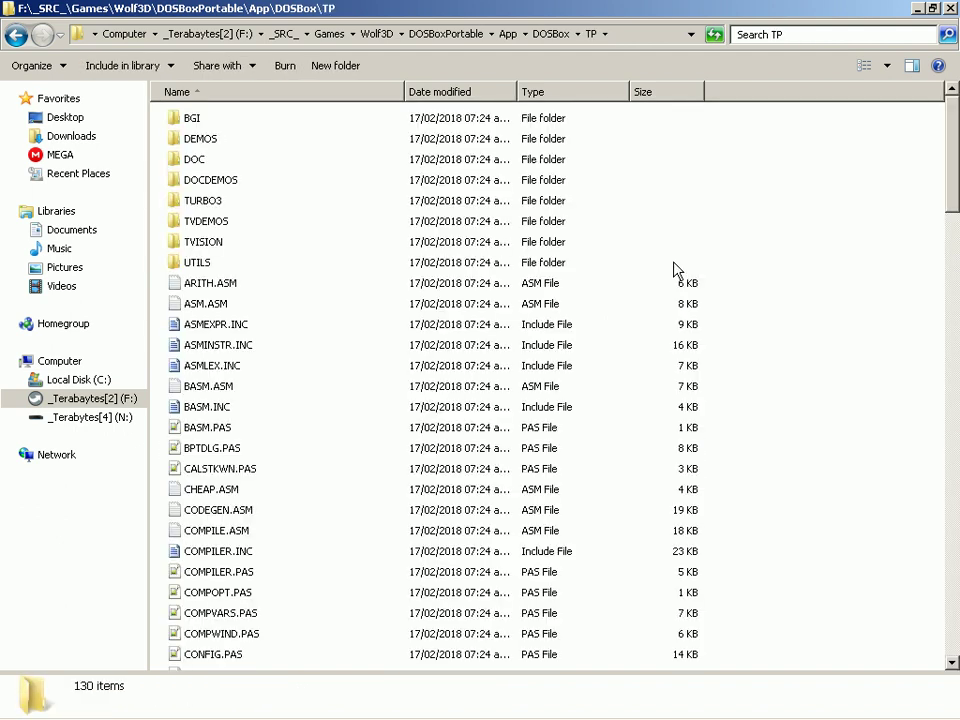
pyautogui.hotkey('alt', 'Tab')
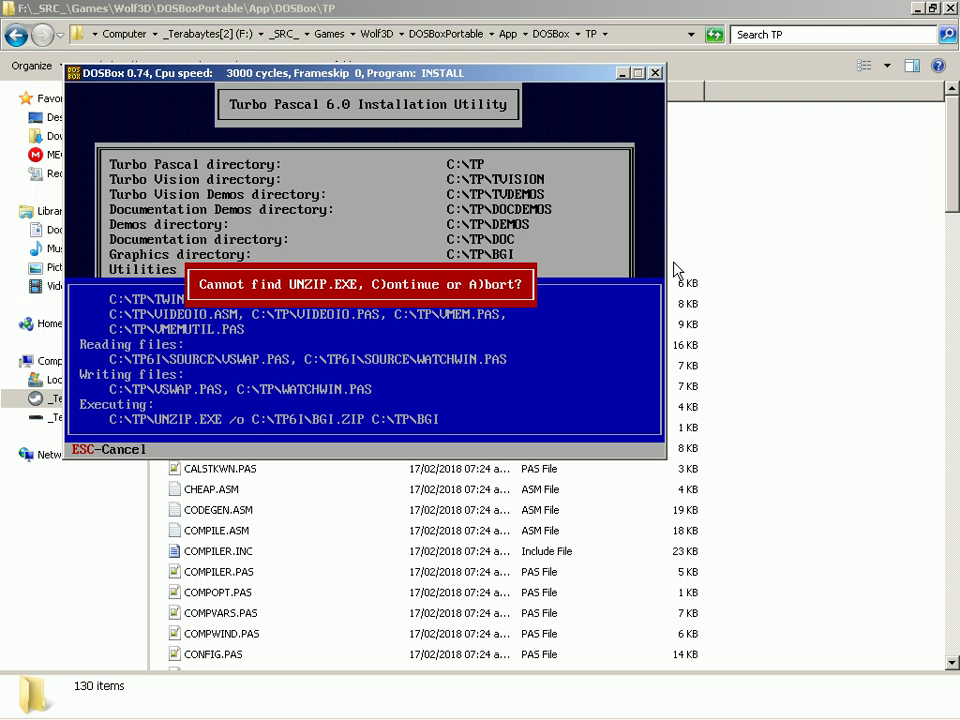
pyautogui.press('a')
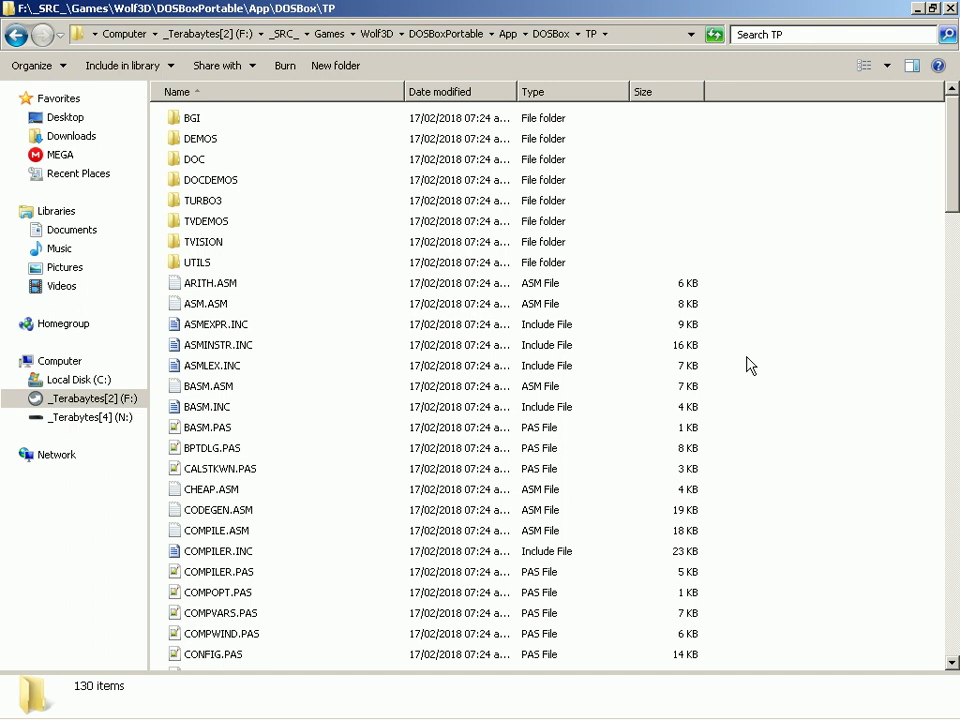
pyautogui.hotkey('ctrl', 'v')
# Switch back to DOSBox, try to continue the interrupted installation, and abort it.
pyautogui.hotkey('alt', 'Tab')
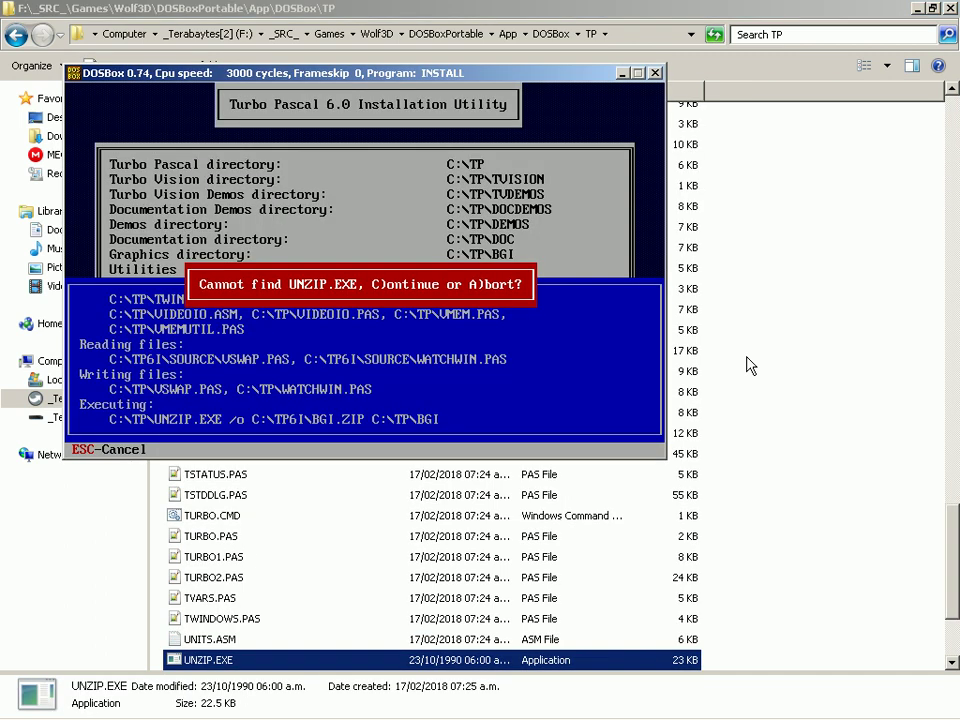
pyautogui.press('c')
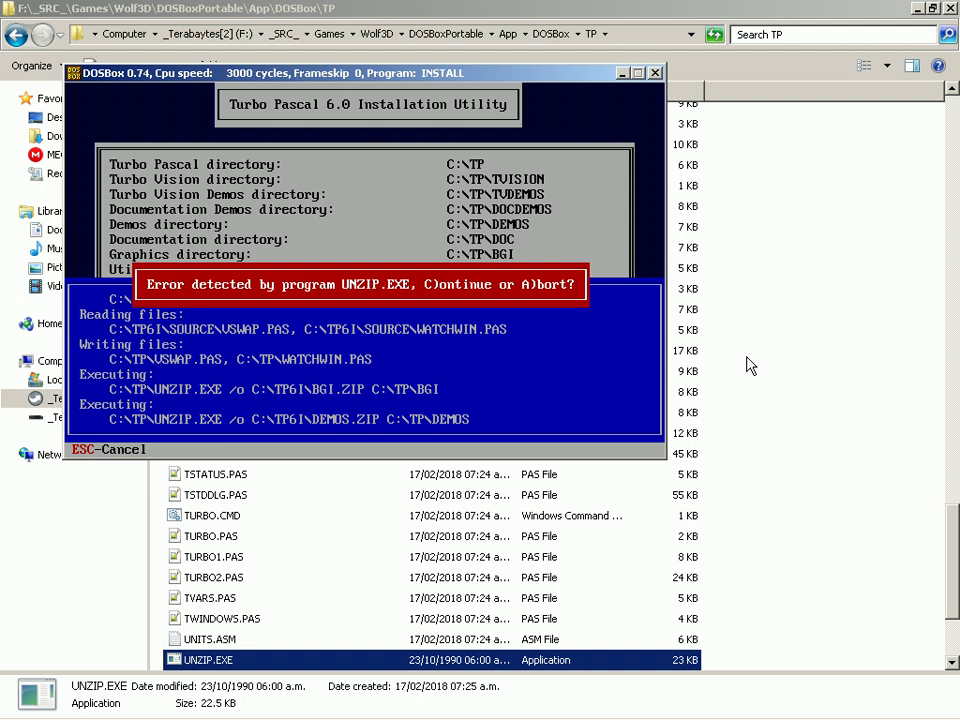
pyautogui.press('a')
# Rerun INSTALL.EXE and choose to install Turbo Pascal on a hard drive from source drive C.
pyautogui.press('Up')
pyautogui.press('Return')
pyautogui.press('Return')
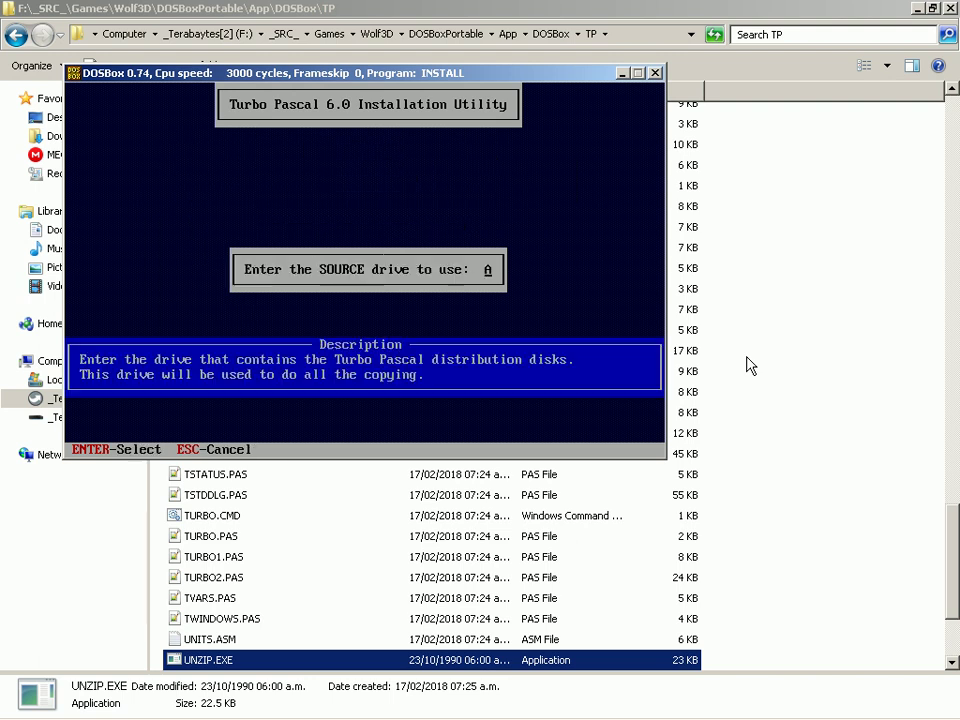
pyautogui.press('Return')
pyautogui.press('Return')
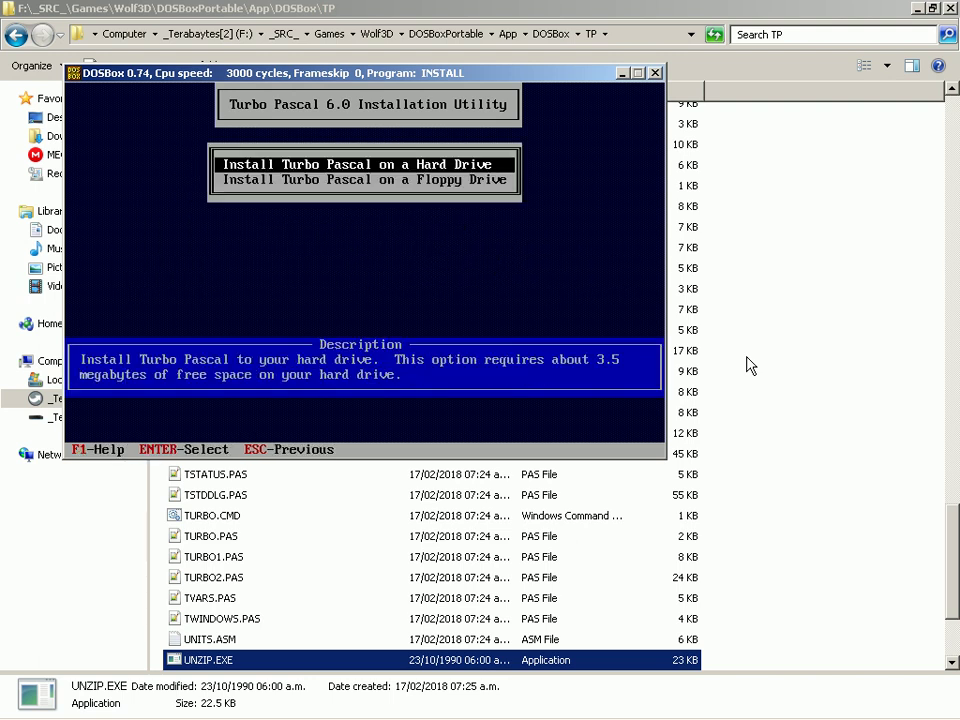
pyautogui.press('Return')
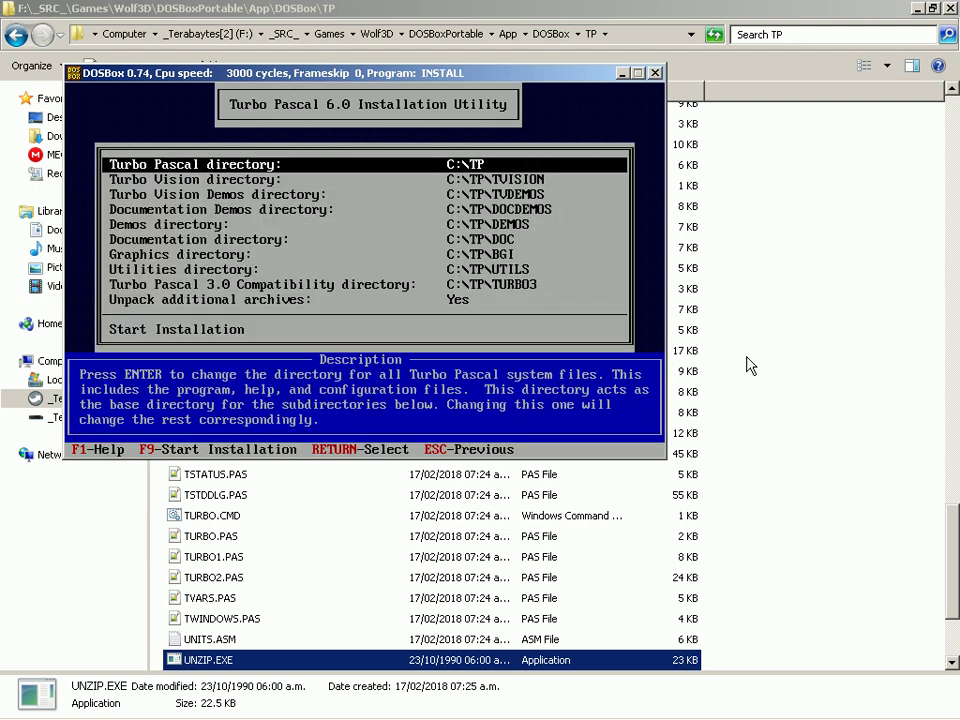
# Run the installation with the default C:\TP directories and leave the installer once it is done.
pyautogui.press('Up')
pyautogui.press('Return')
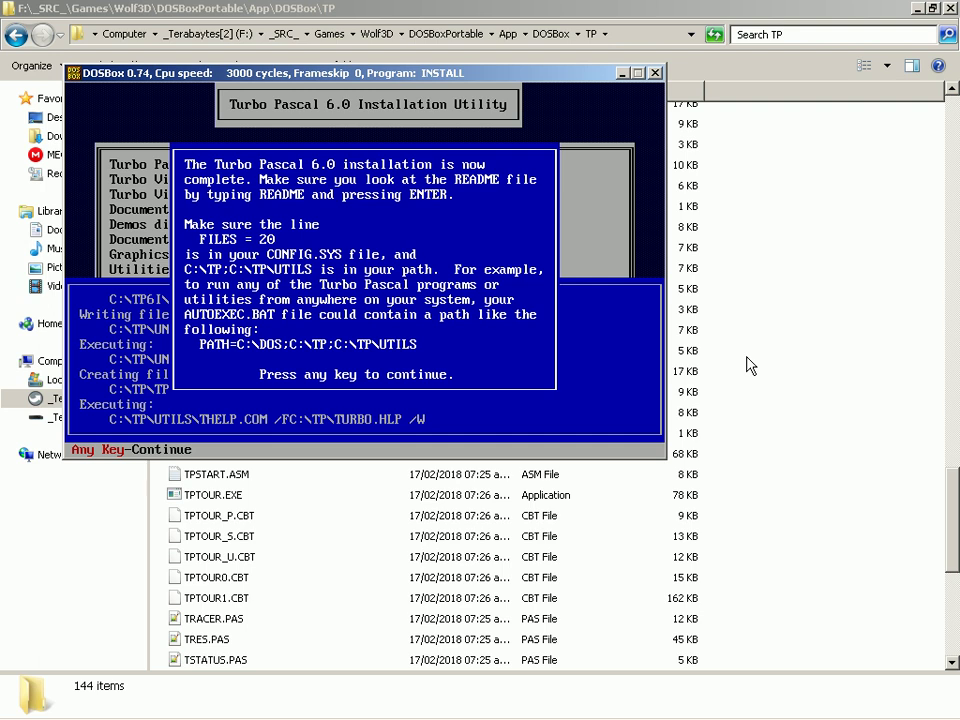
pyautogui.press('Return')
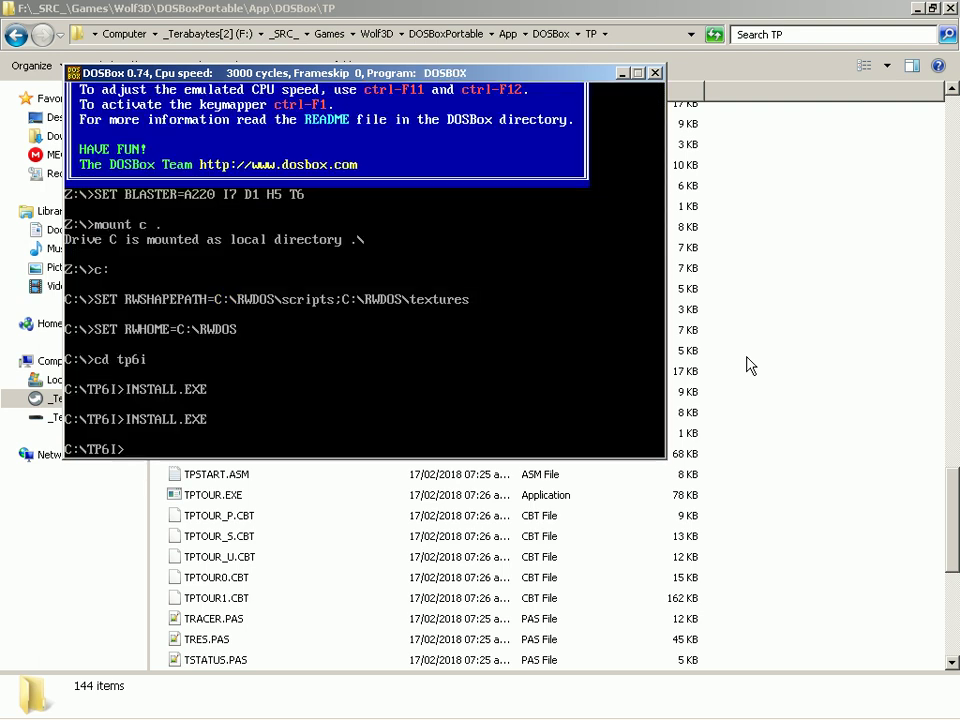
pyautogui.write('setup')
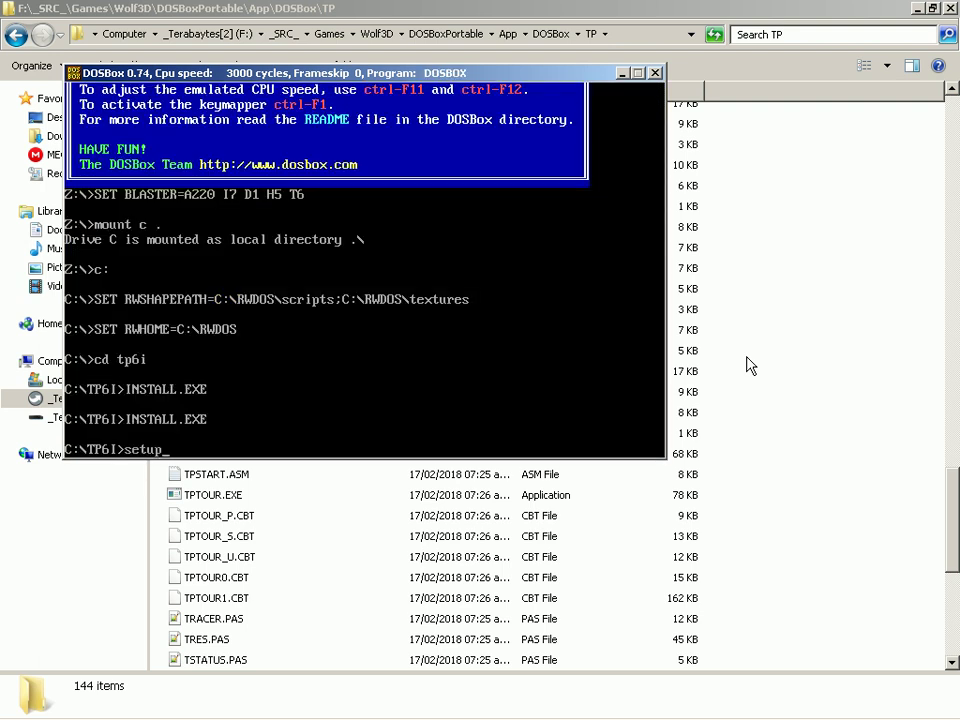
pyautogui.press('BackSpace')
pyautogui.press('BackSpace')
pyautogui.press('BackSpace')
pyautogui.press('BackSpace')
pyautogui.press('BackSpace')
# Go up from the tp6i directory and change to the C:\TP directory.
pyautogui.write('cd..')
pyautogui.press('Return')
pyautogui.write('cd tp')
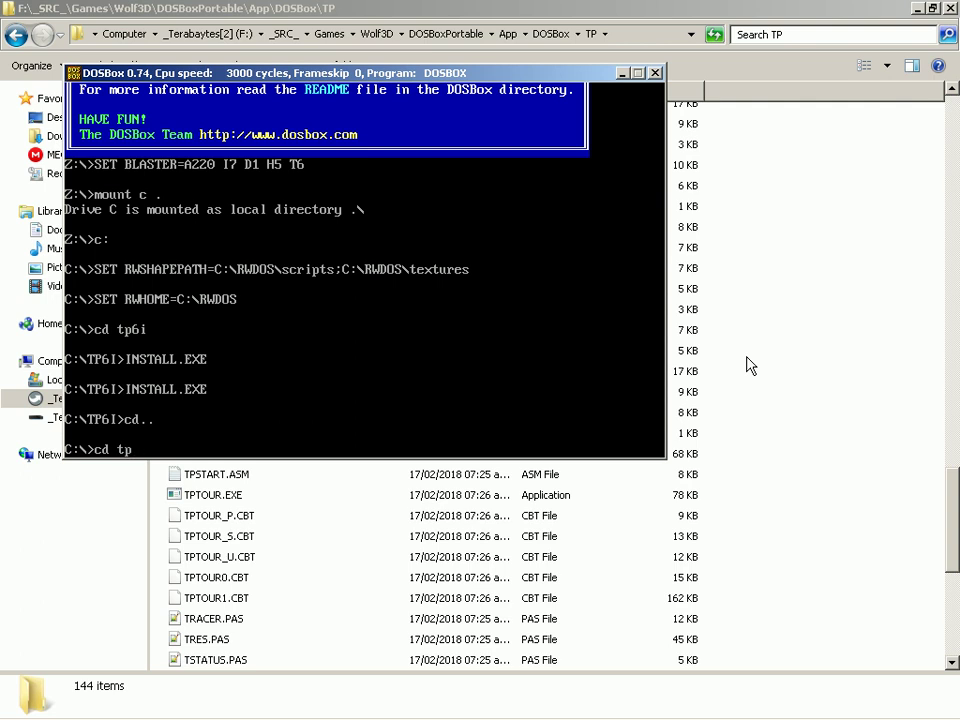
pyautogui.press('Return')
# Try to enter a bin subdirectory of TP and run the tp command.
pyautogui.write('cd bin')
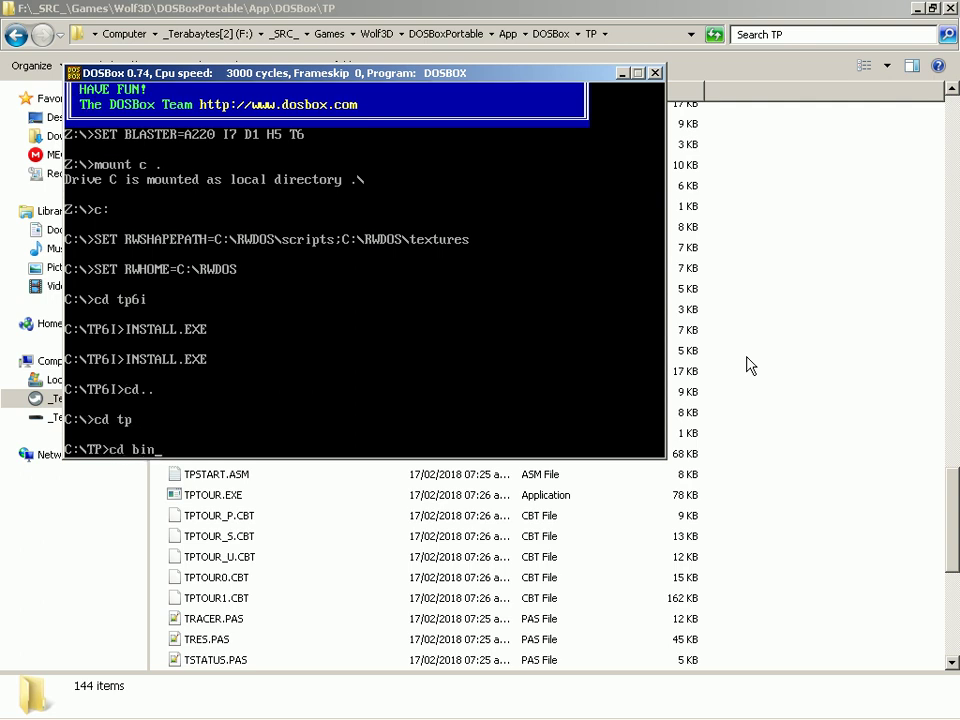
pyautogui.press('Return')
pyautogui.write('tp')
pyautogui.press('Return')
# List the contents of the C:\TP directory.
pyautogui.write('dir')
pyautogui.press('Return')
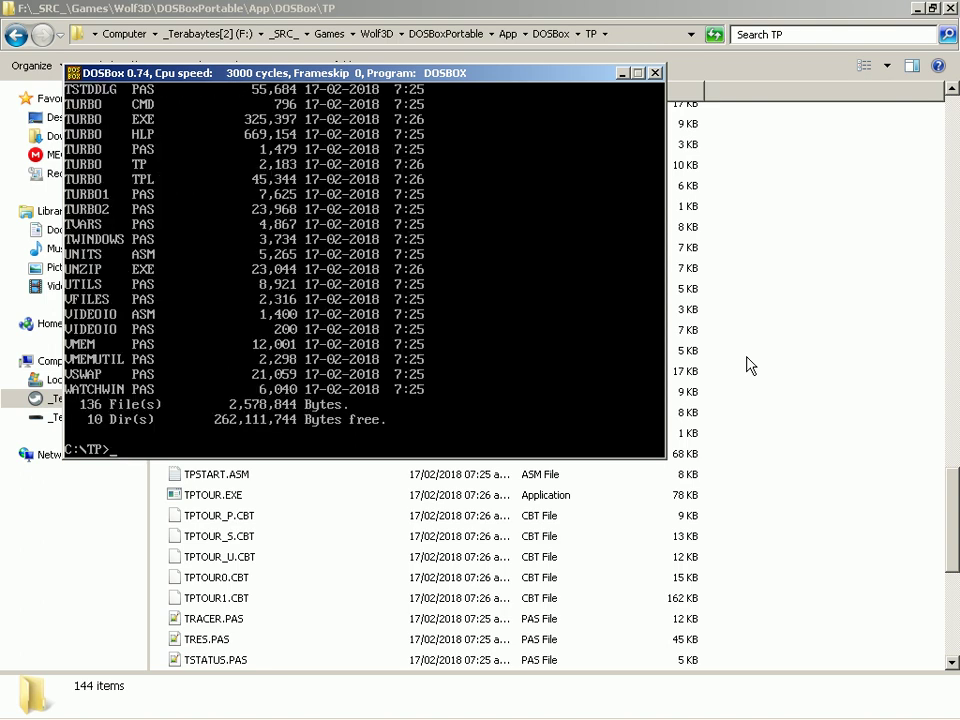
# List only the .exe files in C:\TP and start Turbo Pascal with the turbo command.
pyautogui.write('g')
pyautogui.press('BackSpace')
pyautogui.write('dir *.exe')
pyautogui.press('Return')
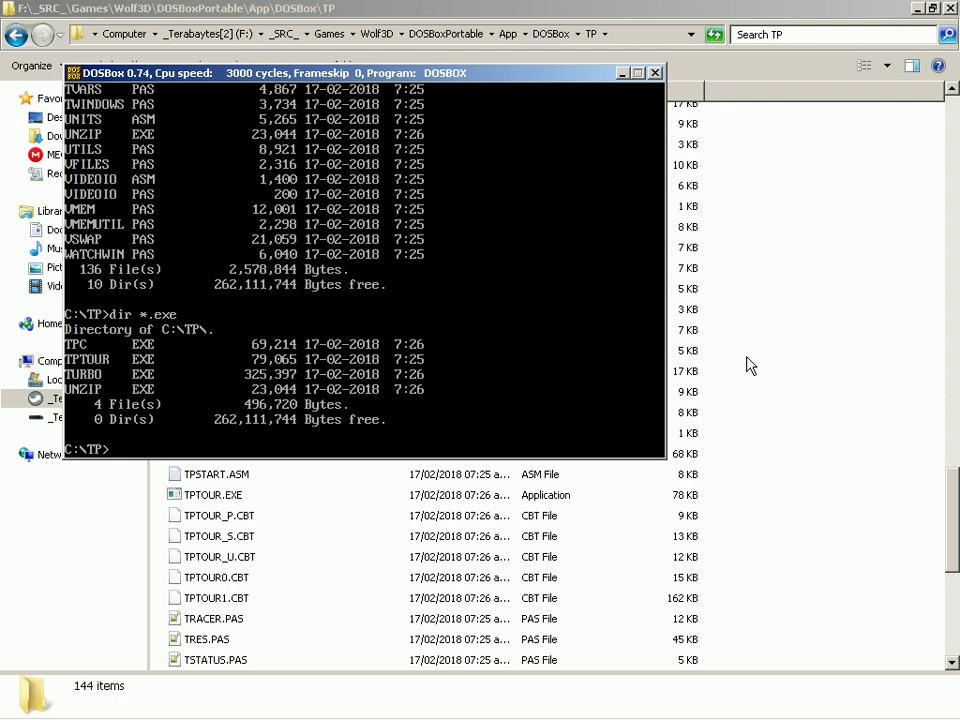
pyautogui.write('turbo')
pyautogui.press('Return')
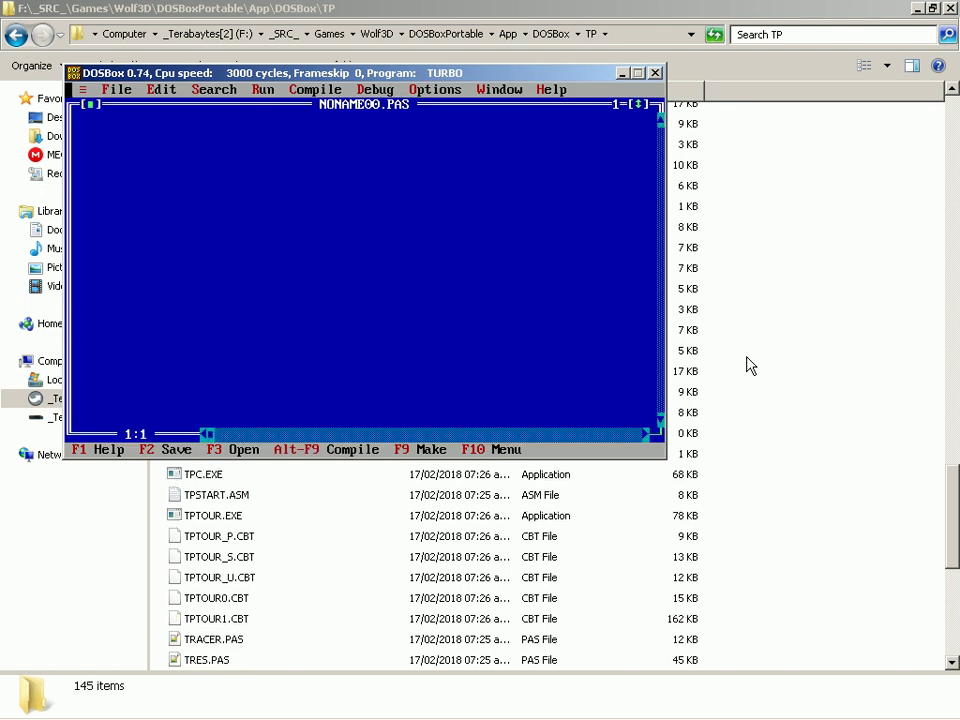
# Look through the Turbo Pascal menus from File to Help and open the Turbo Help Index.
pyautogui.hotkey('alt', 'f')
pyautogui.press('Left')
pyautogui.press('Left')
pyautogui.press('Right')
pyautogui.press('Right')
pyautogui.press('Right')
pyautogui.press('Right')
pyautogui.press('Right')
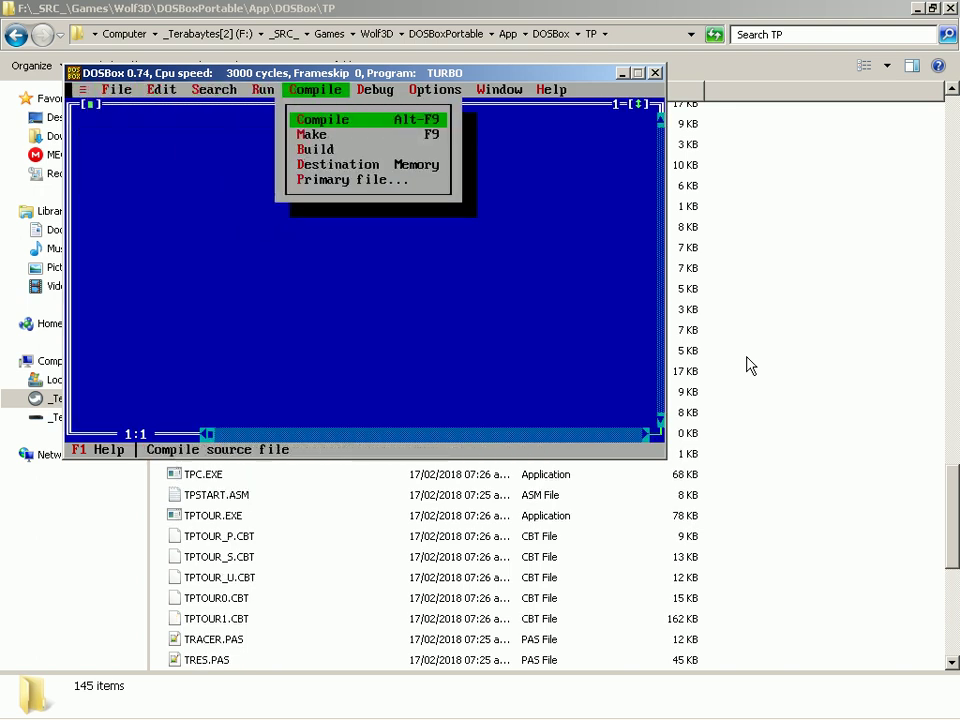
pyautogui.press('Right')
pyautogui.press('Right')
pyautogui.press('Right')
pyautogui.press('Right')
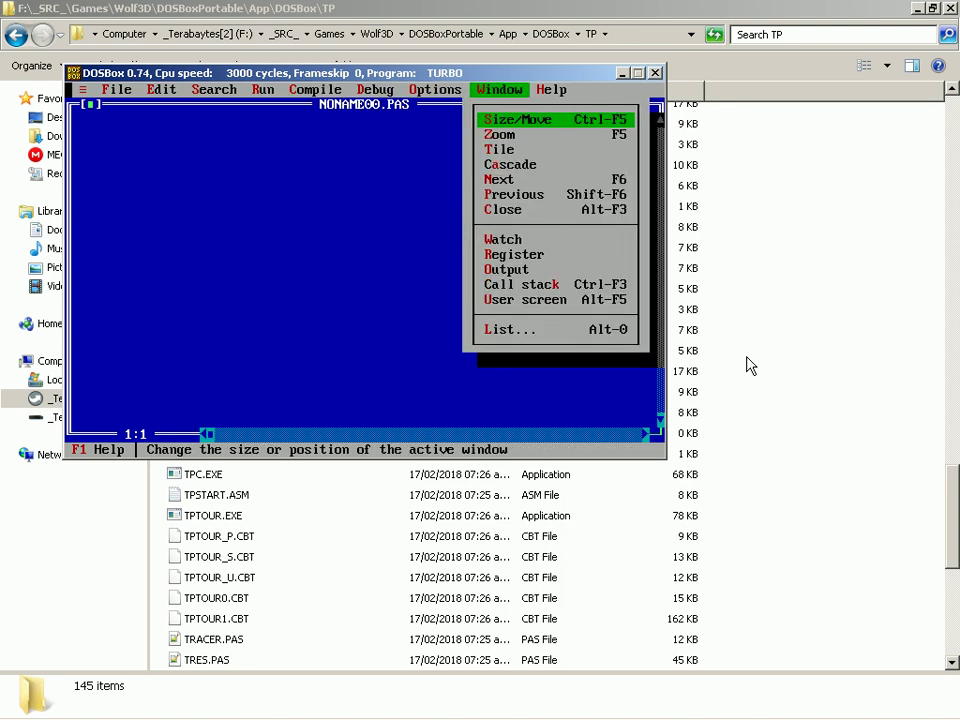
pyautogui.press('Down')
pyautogui.press('Return')
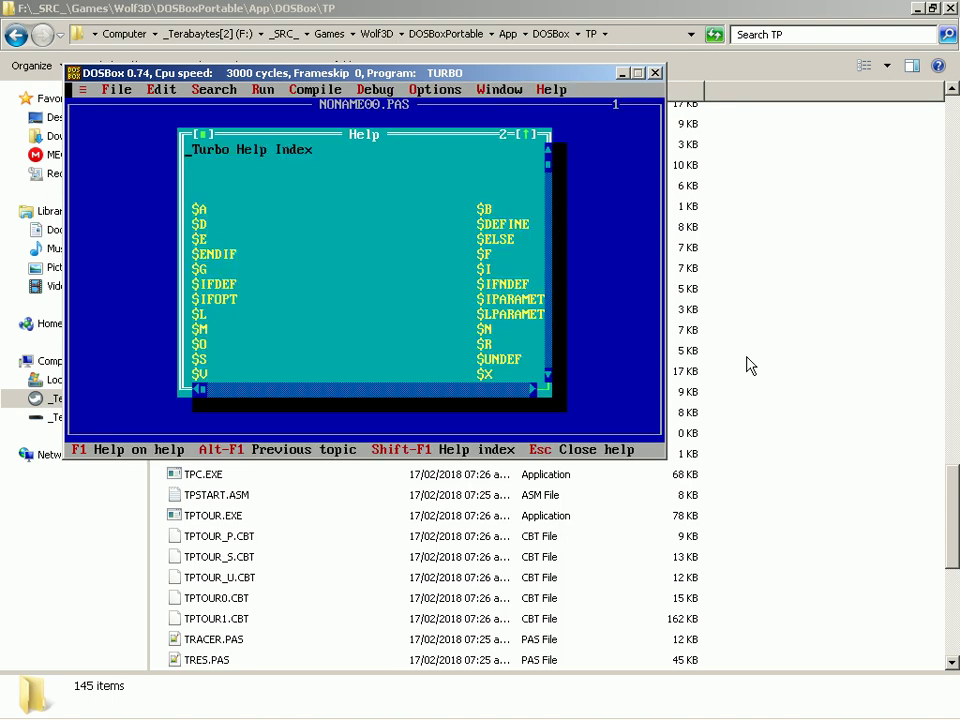
# Browse the Turbo Help Index entries from the compiler directives through the letter F.
pyautogui.press('Down')
pyautogui.press('Down')
pyautogui.press('Down')
pyautogui.press('Down')
pyautogui.press('Down')
pyautogui.press('Down')
pyautogui.press('Down')
pyautogui.press('Down')
pyautogui.press('Down')
pyautogui.press('Down')
pyautogui.press('Down')
pyautogui.press('Down')
pyautogui.press('Down')
pyautogui.press('Down')
pyautogui.press('Down')
pyautogui.press('Down')
pyautogui.press('Down')
pyautogui.press('Down')
pyautogui.press('Down')
pyautogui.press('Down')
pyautogui.press('Down')
pyautogui.press('Down')
pyautogui.press('Down')
pyautogui.press('Down')
pyautogui.press('Down')
pyautogui.press('Down')
pyautogui.press('Down')
pyautogui.press('Down')
pyautogui.press('Down')
pyautogui.press('Down')
pyautogui.press('Down')
pyautogui.press('Down')
pyautogui.press('Down')
pyautogui.press('Down')
pyautogui.press('Down')
pyautogui.press('Down')
pyautogui.press('Down')
pyautogui.press('Down')
pyautogui.press('Down')
pyautogui.press('Down')
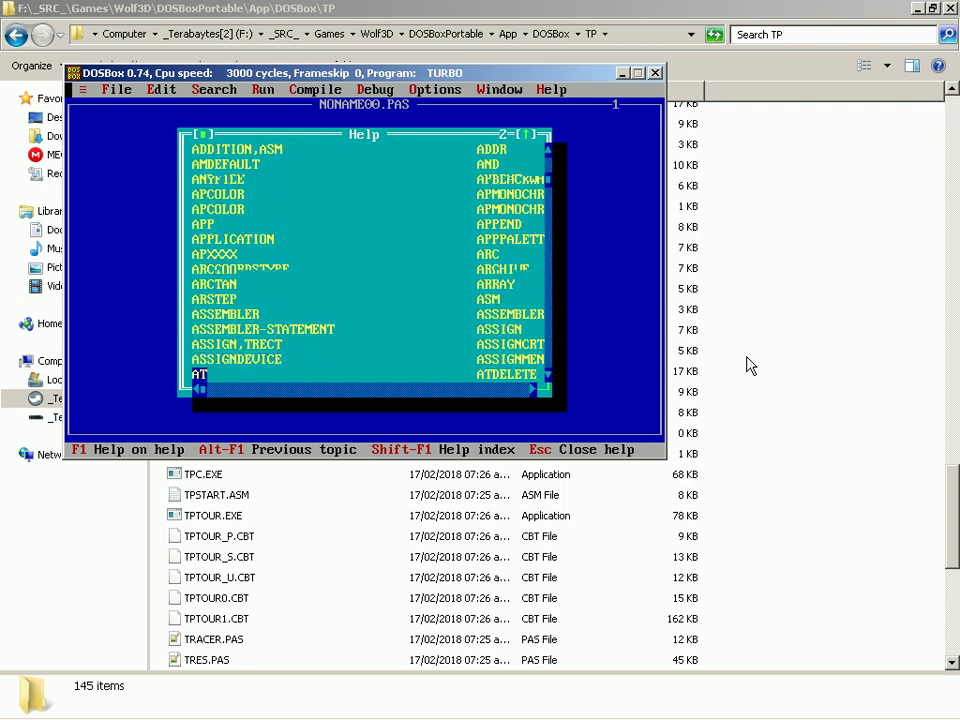
pyautogui.press('Down')
pyautogui.press('Down')
pyautogui.press('Down')
pyautogui.press('Down')
pyautogui.press('Down')
pyautogui.press('Down')
pyautogui.press('Down')
pyautogui.press('Down')
pyautogui.press('Down')
pyautogui.press('Down')
pyautogui.press('Down')
pyautogui.press('Down')
pyautogui.press('Down')
pyautogui.press('Down')
pyautogui.press('Down')
pyautogui.press('Down')
pyautogui.press('Down')
pyautogui.press('Down')
pyautogui.press('Down')
pyautogui.press('Down')
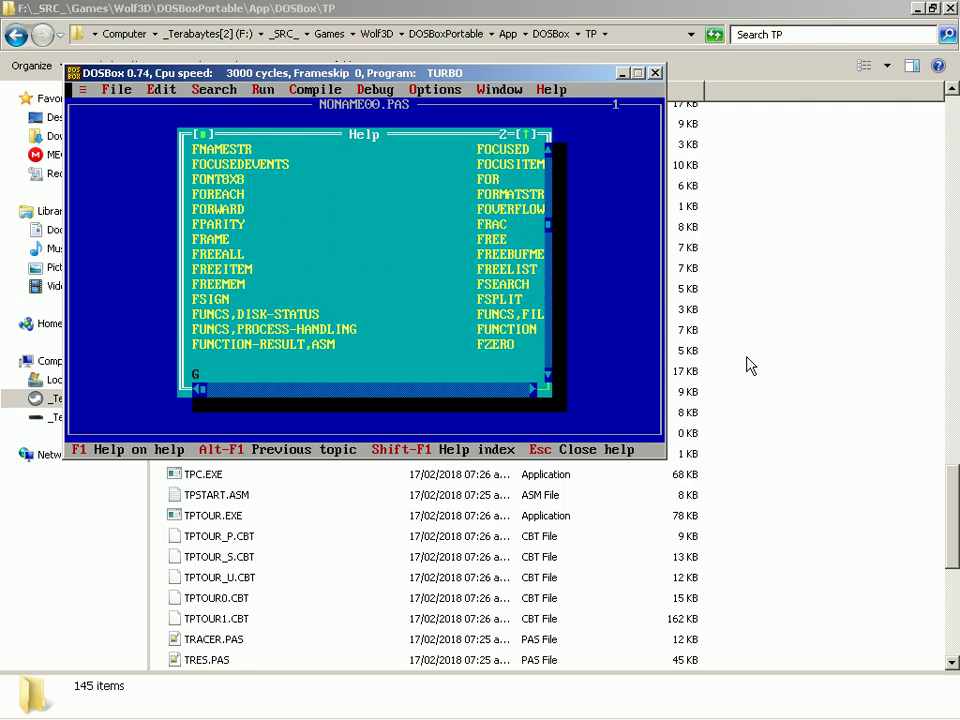
# Close the help window and exit Turbo Pascal to the DOS prompt.
pyautogui.press('Escape')
pyautogui.hotkey('alt', 'f')
pyautogui.press('Up')
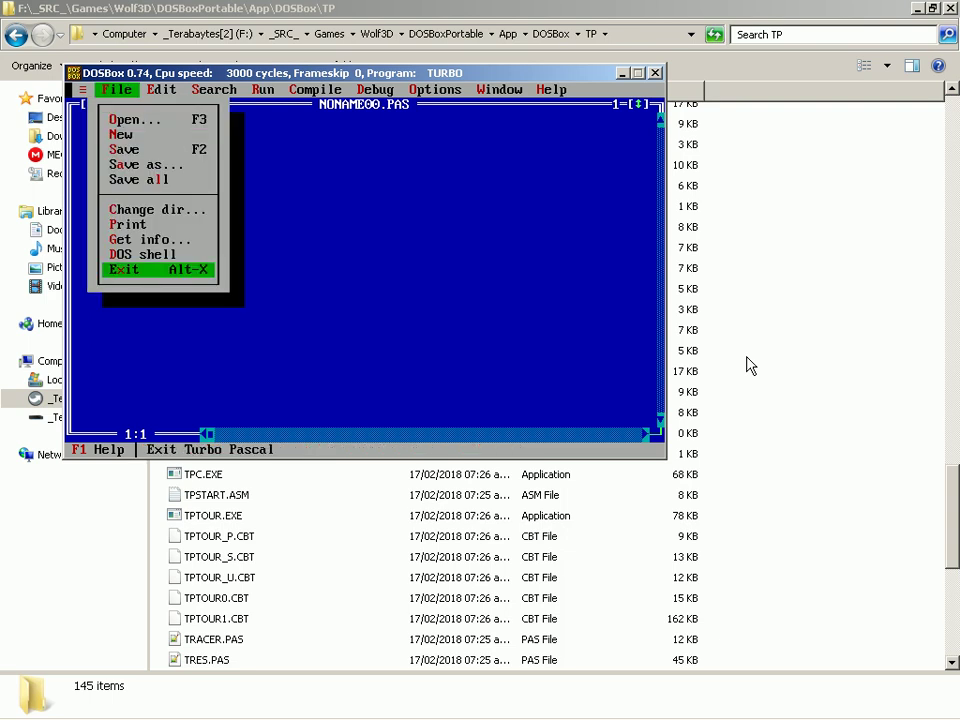
pyautogui.press('Return')
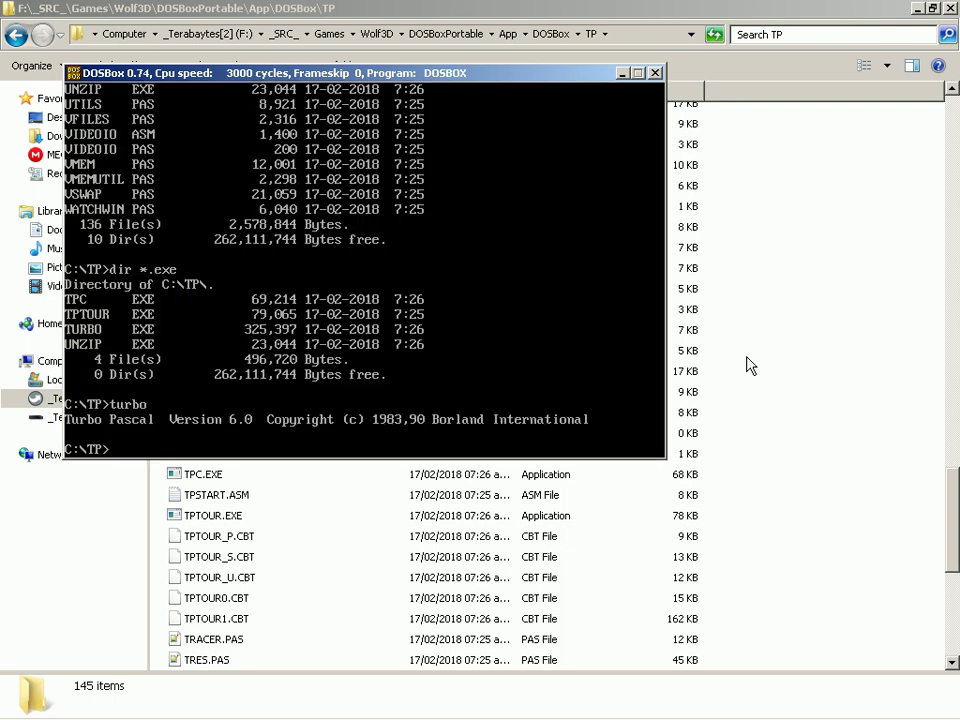
# Switch to the Explorer window and look over the subfolders of the installed TP folder.
pyautogui.hotkey('alt', 'Tab')
pyautogui.press('Home')
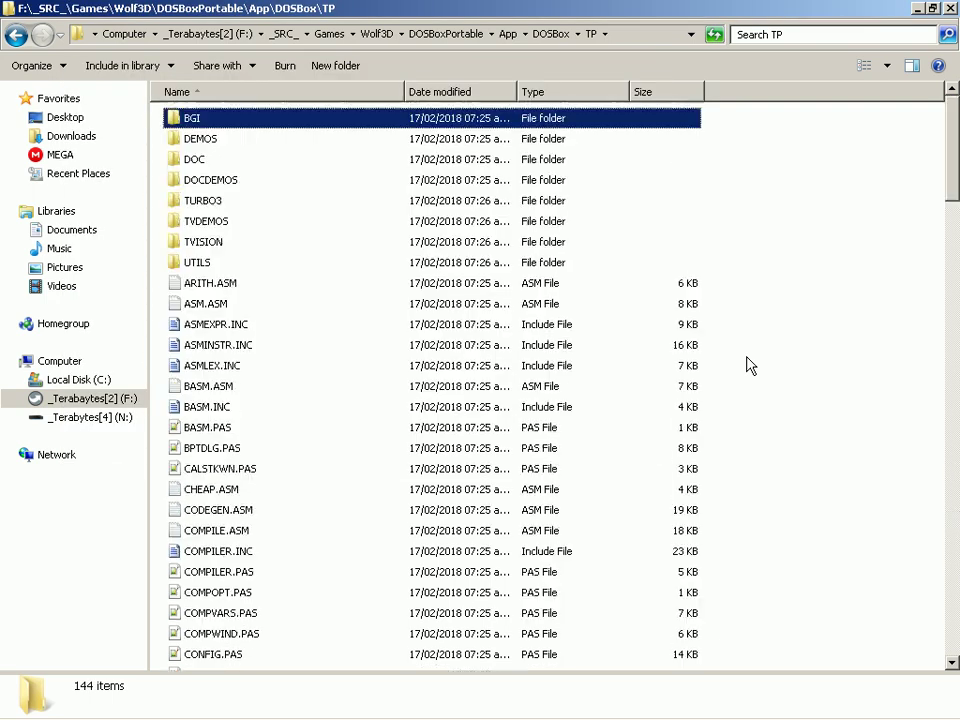
pyautogui.press('Down')
pyautogui.press('Down')
pyautogui.press('Down')
pyautogui.press('Down')
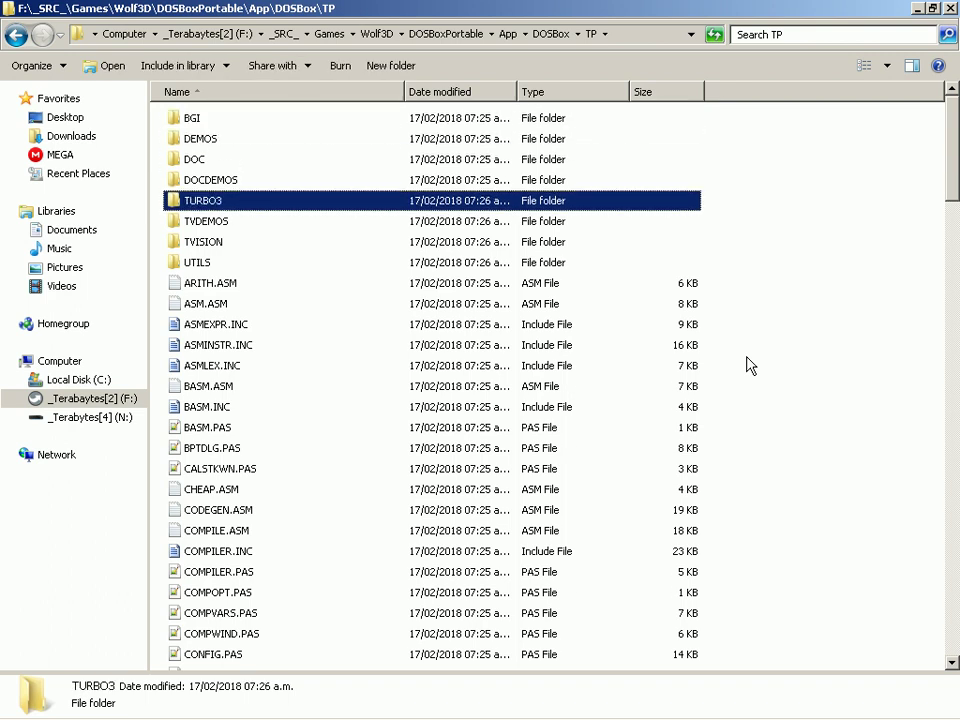
pyautogui.press('Up')
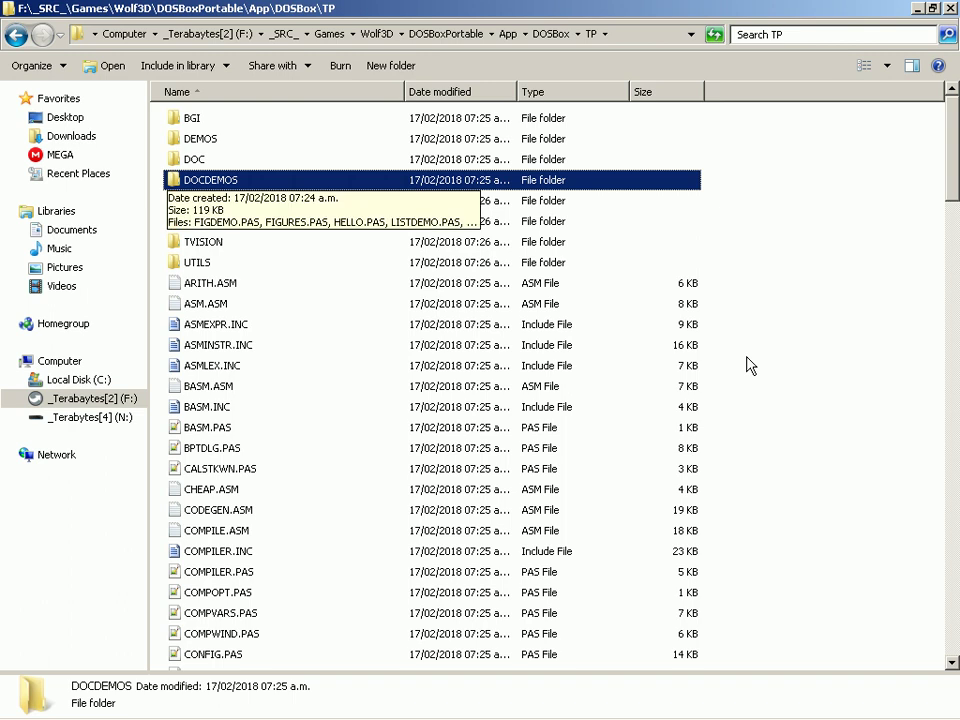
# Go up to the DOSBox folder and open the Source folder inside tp6i.
pyautogui.press('BackSpace')
pyautogui.press('Down')
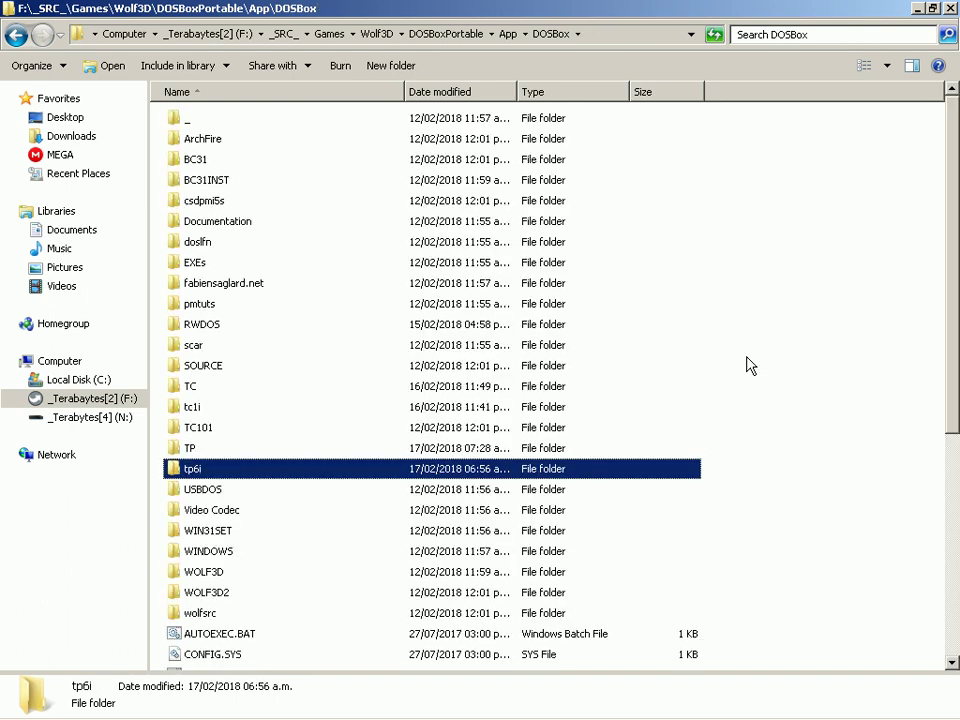
pyautogui.press('Return')
pyautogui.press('Down')
pyautogui.press('Return')
pyautogui.press('Down')
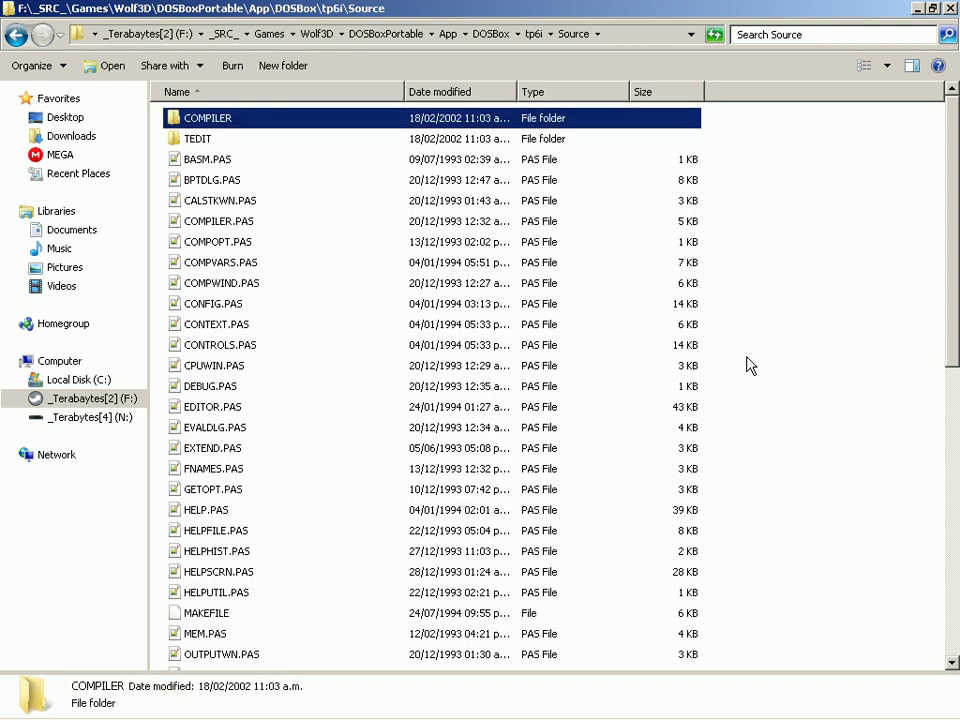
pyautogui.press('Down')
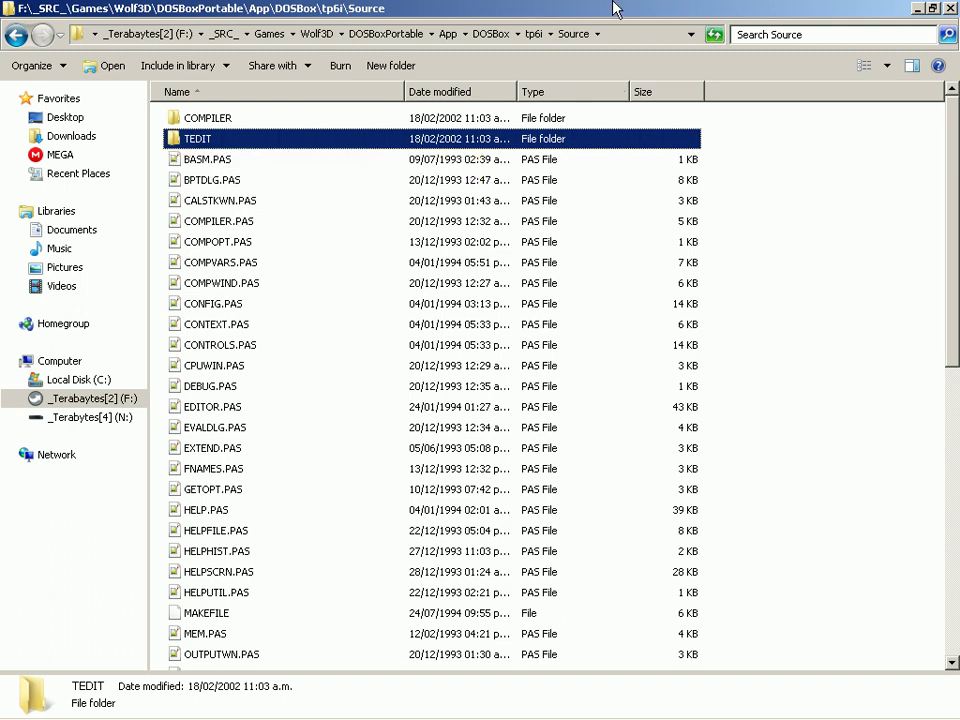
# Examine the contents of the TEDIT and COMPILER subfolders and the file list of the Source folder.
pyautogui.press('Return')
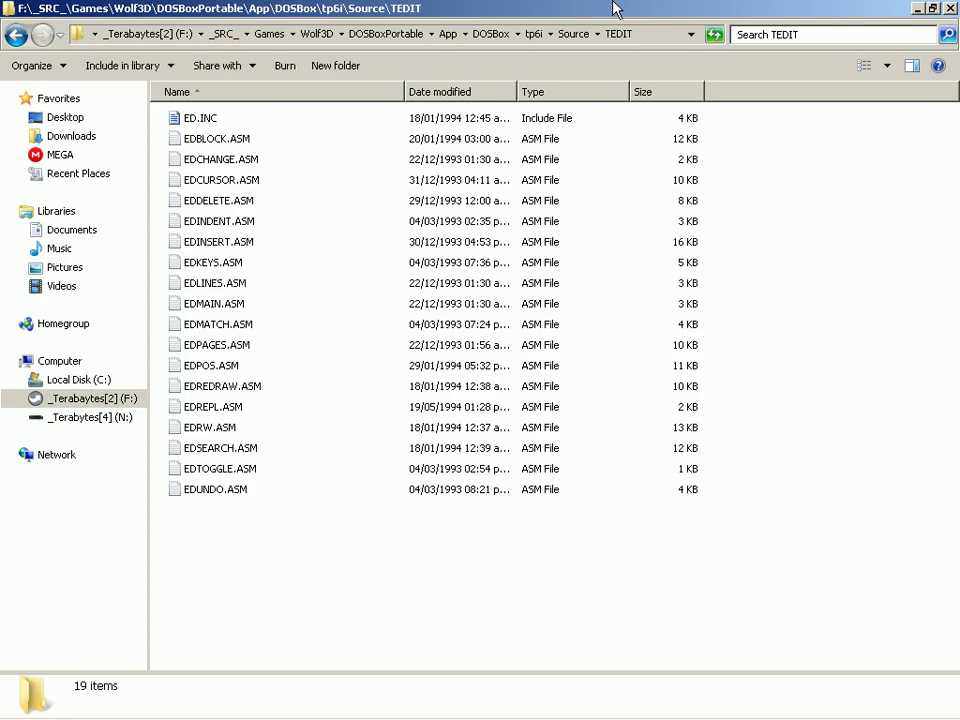
pyautogui.press('BackSpace')
pyautogui.press('Up')
pyautogui.press('Return')
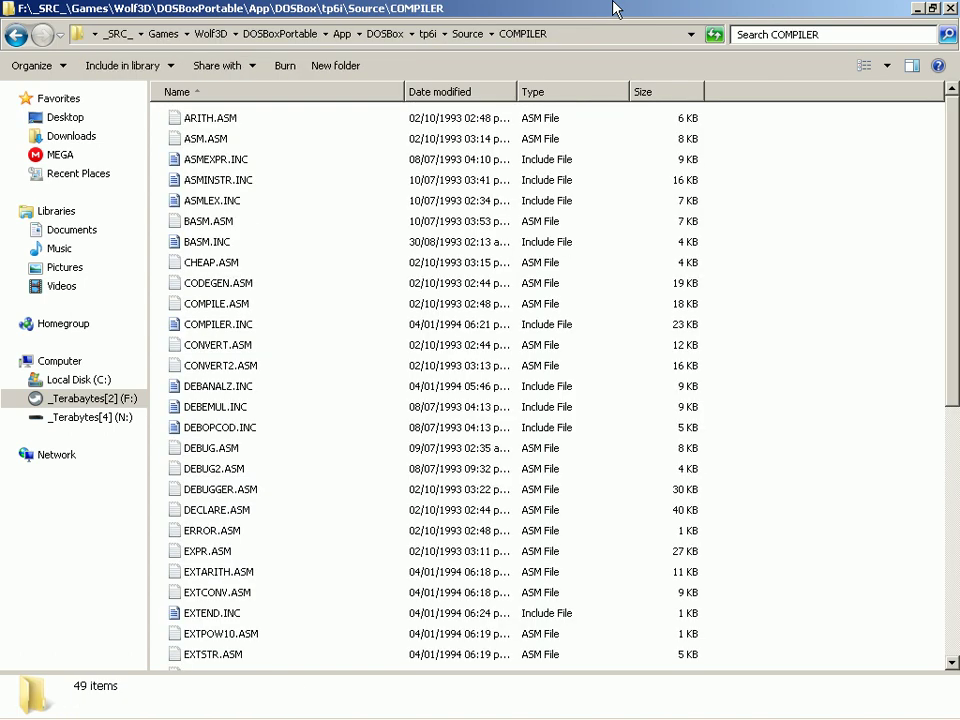
pyautogui.press('End')
pyautogui.press('BackSpace')
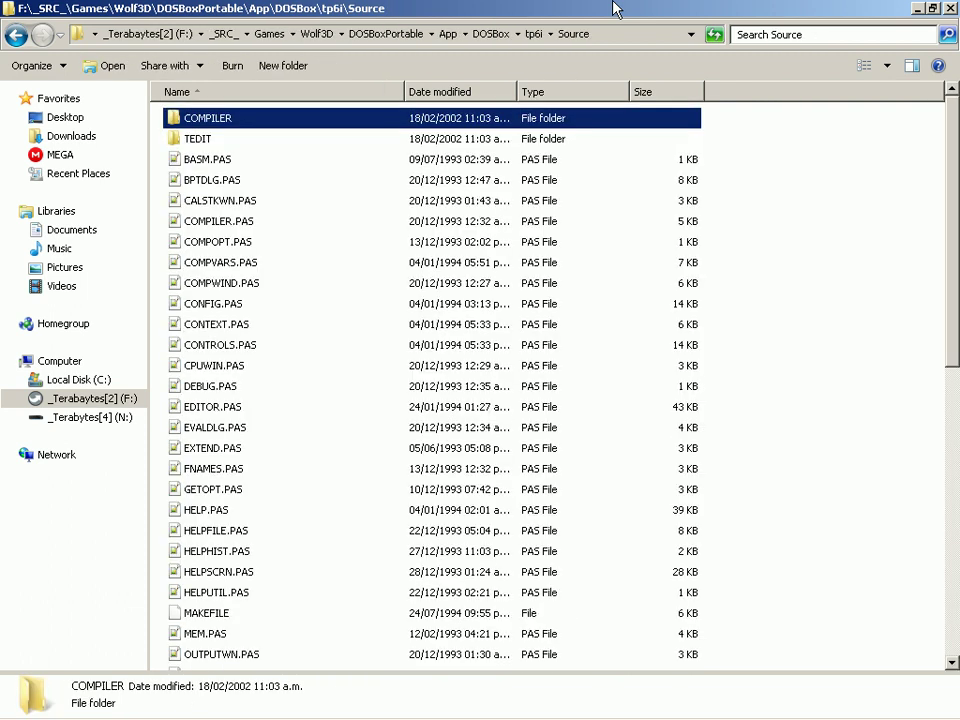
pyautogui.press('End')
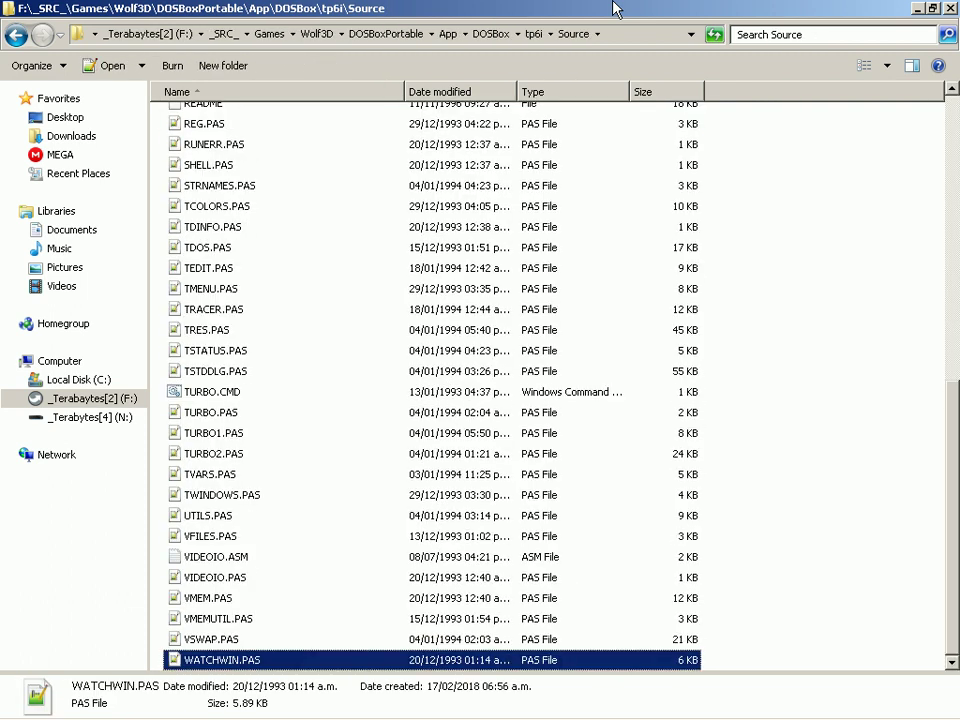
pyautogui.press('Home')
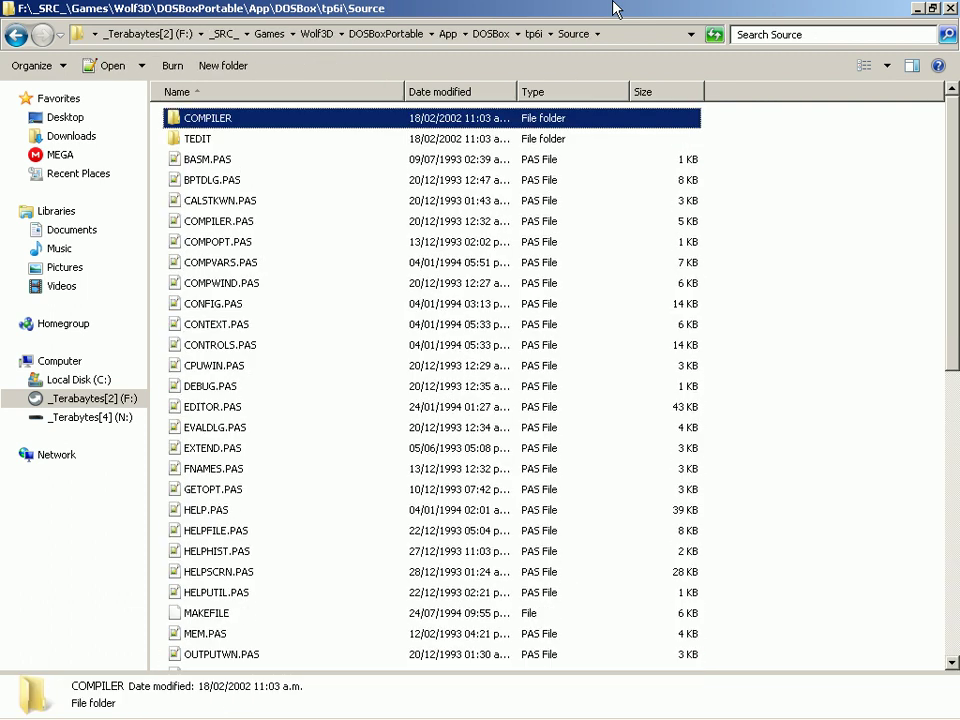
# Switch to the browser and open the "Turbo Pascal 6.0 Source Code - OoCities" search result in a new tab.
pyautogui.hotkey('alt', 'Tab')
pyautogui.hotkey('alt', 'Tab')
pyautogui.hotkey('alt', 'Tab')
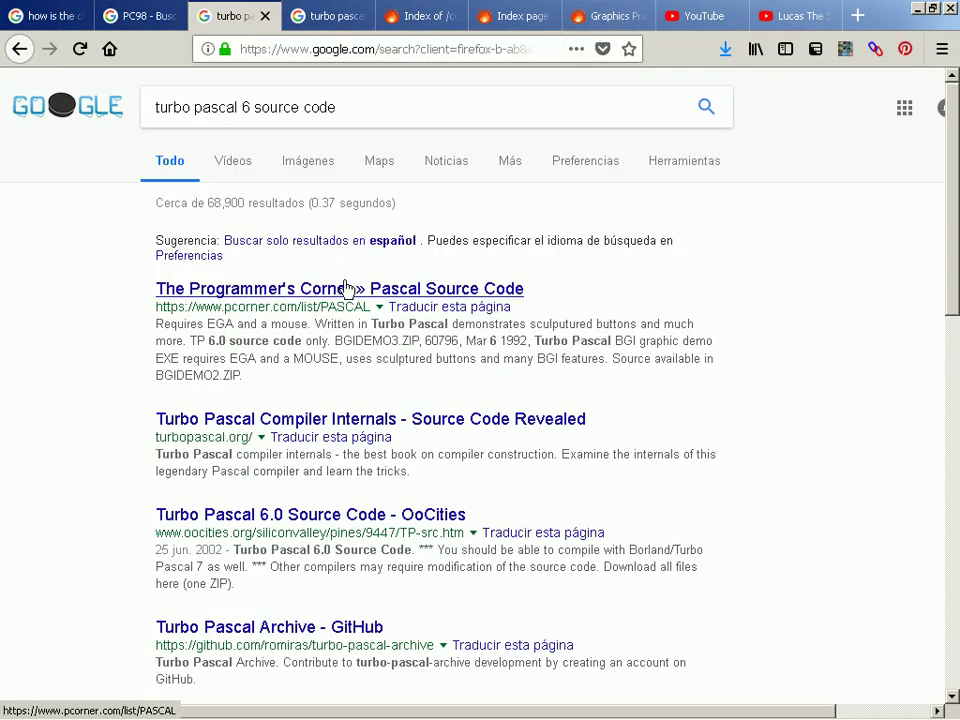
pyautogui.scroll(-2, 345, 289)
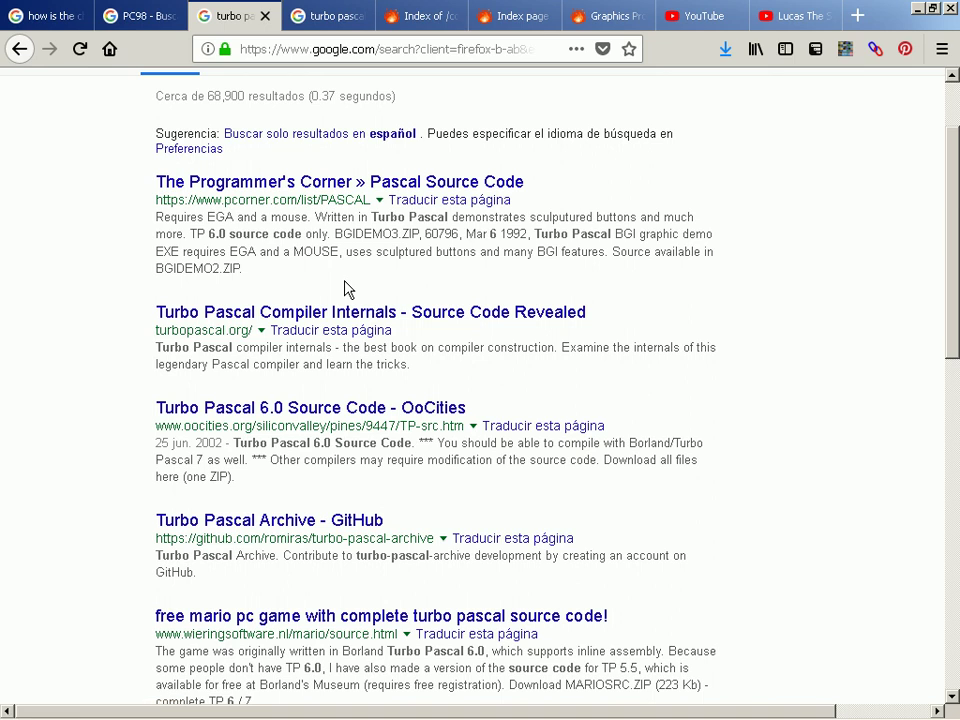
pyautogui.middleClick(420, 412)
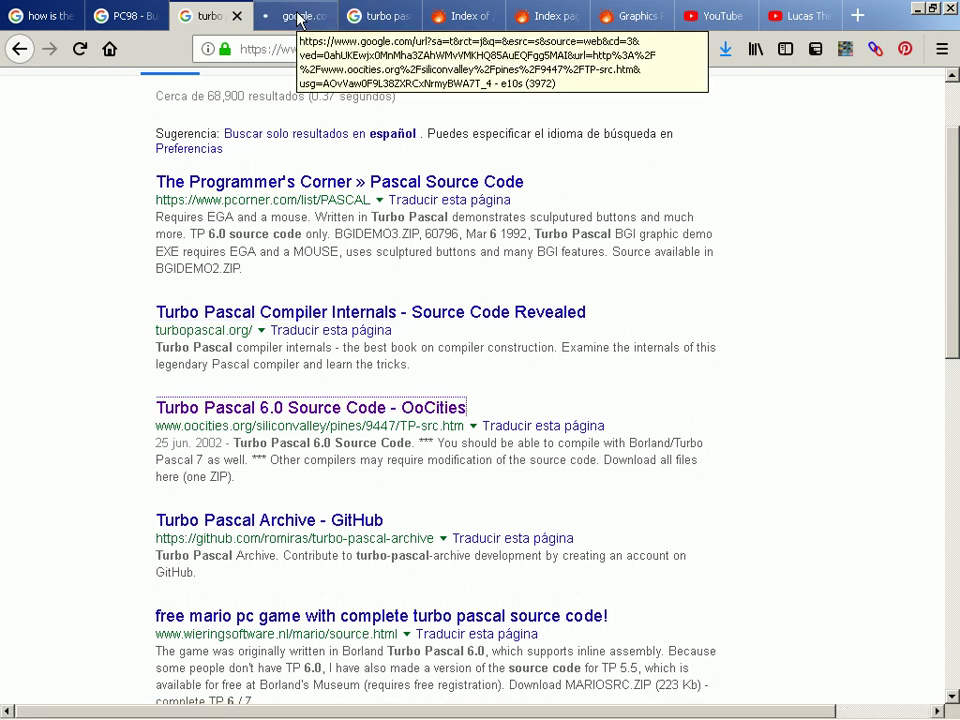
pyautogui.click(298, 18)
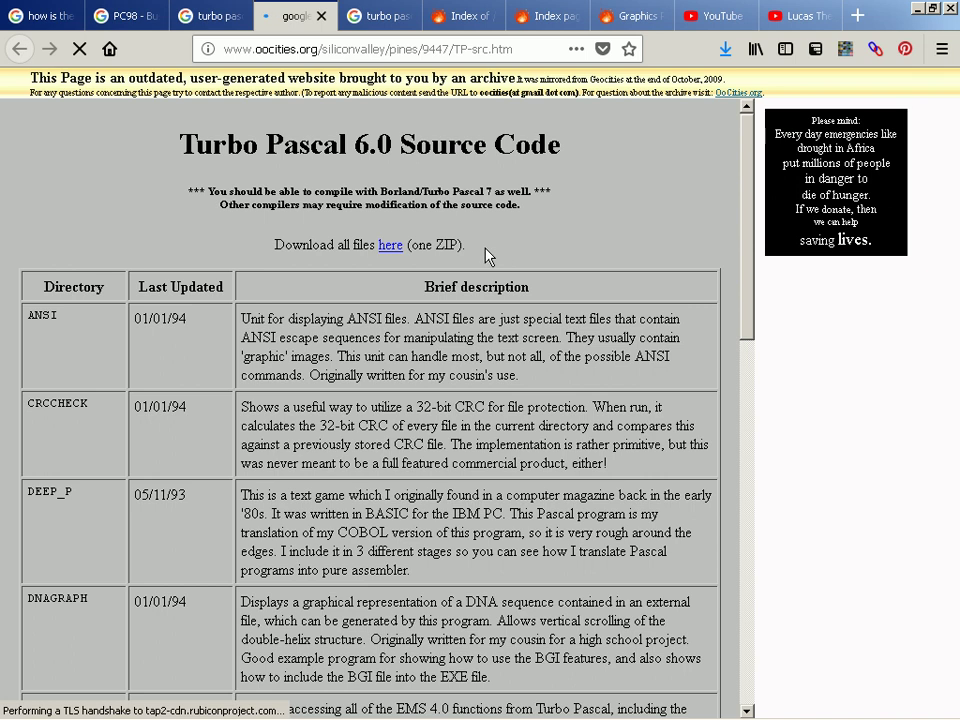
# Download the page's ZIP of all files, opening it with 7-Zip File Manager, and read the directory descriptions.
pyautogui.click(387, 249)
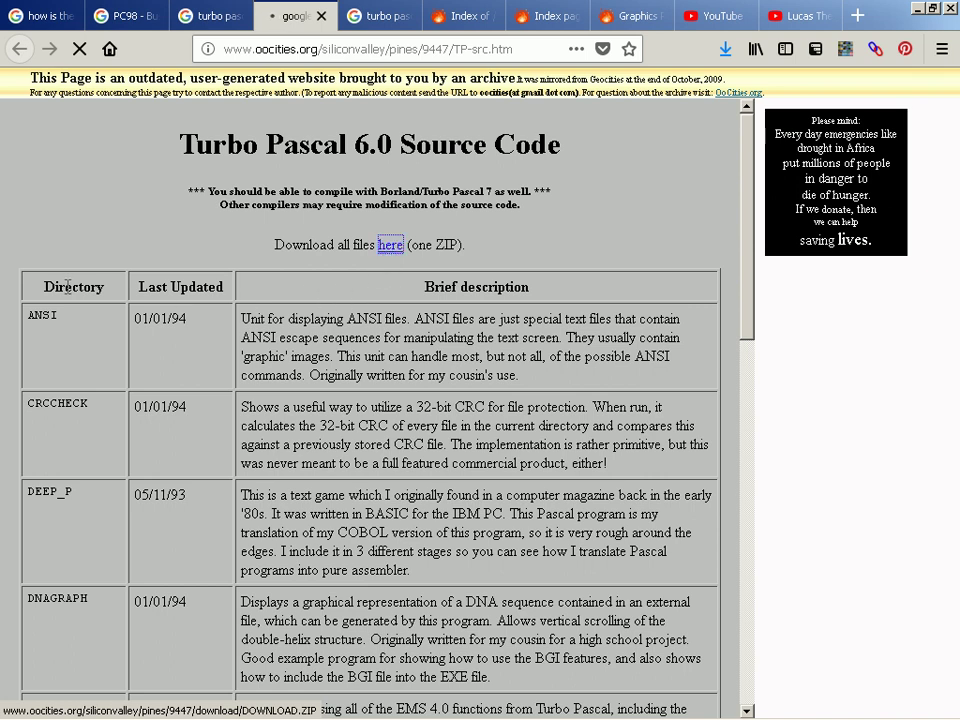
pyautogui.scroll(-2, 9, 408)
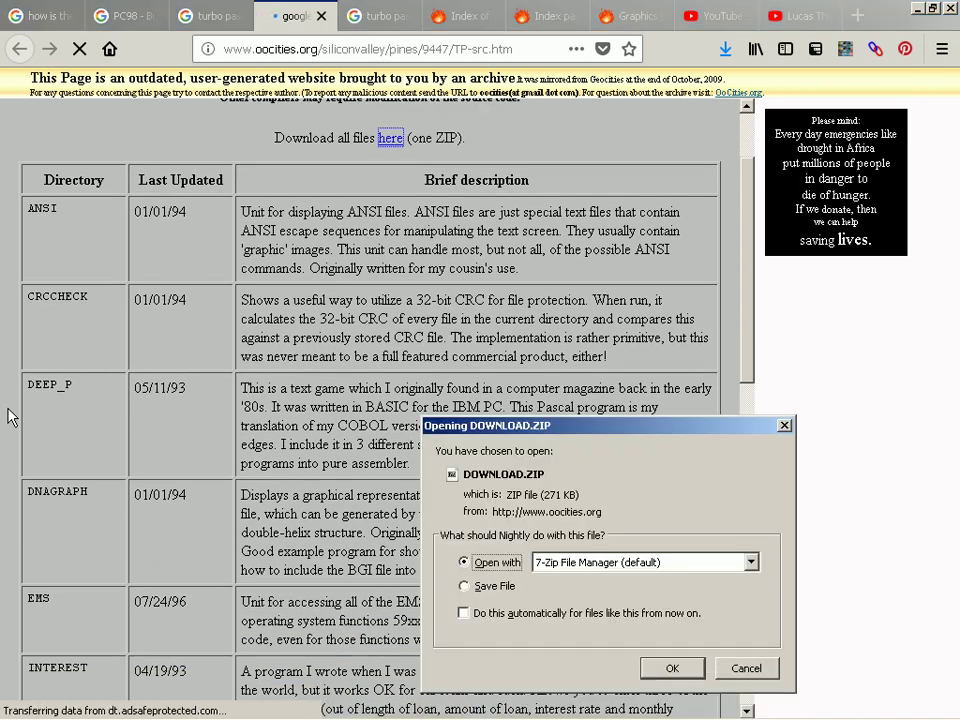
pyautogui.press('Return')
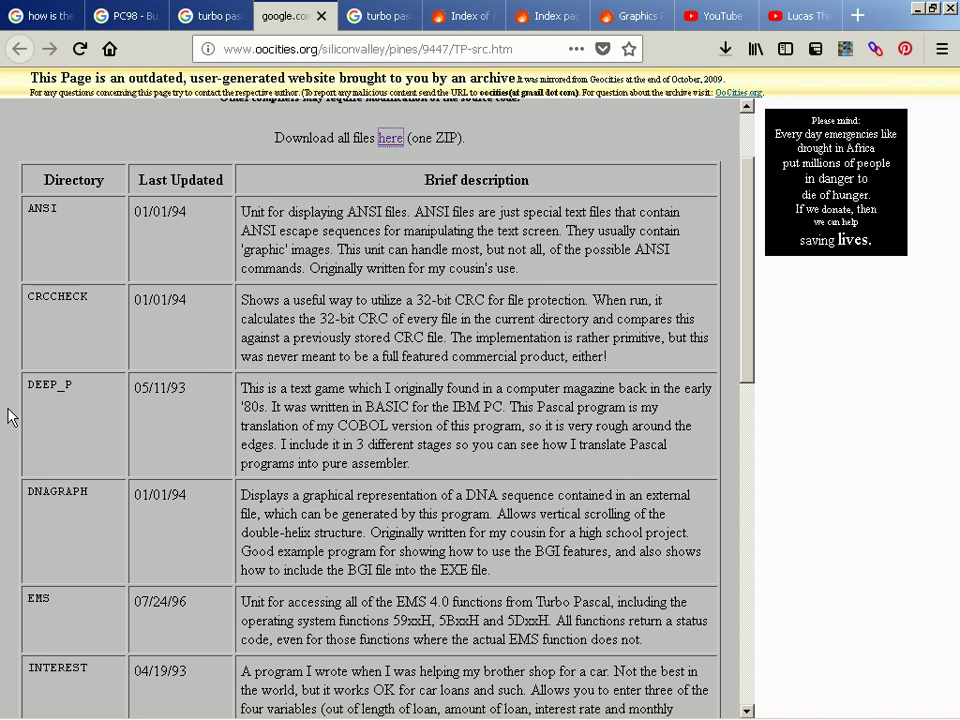
pyautogui.scroll(-7, 9, 415)
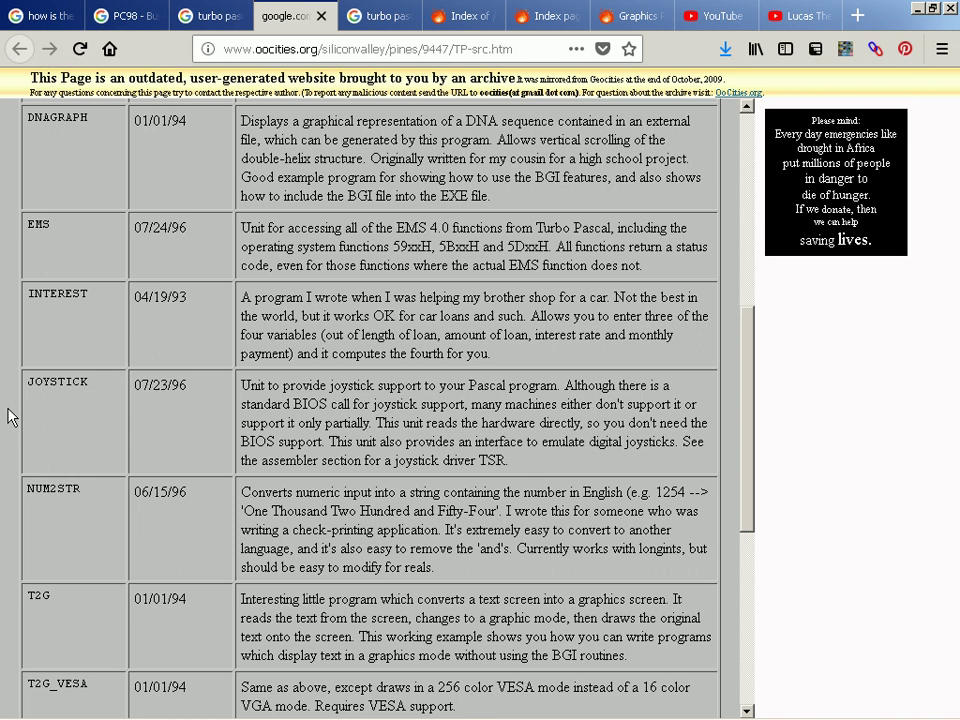
pyautogui.scroll(-8, 9, 415)
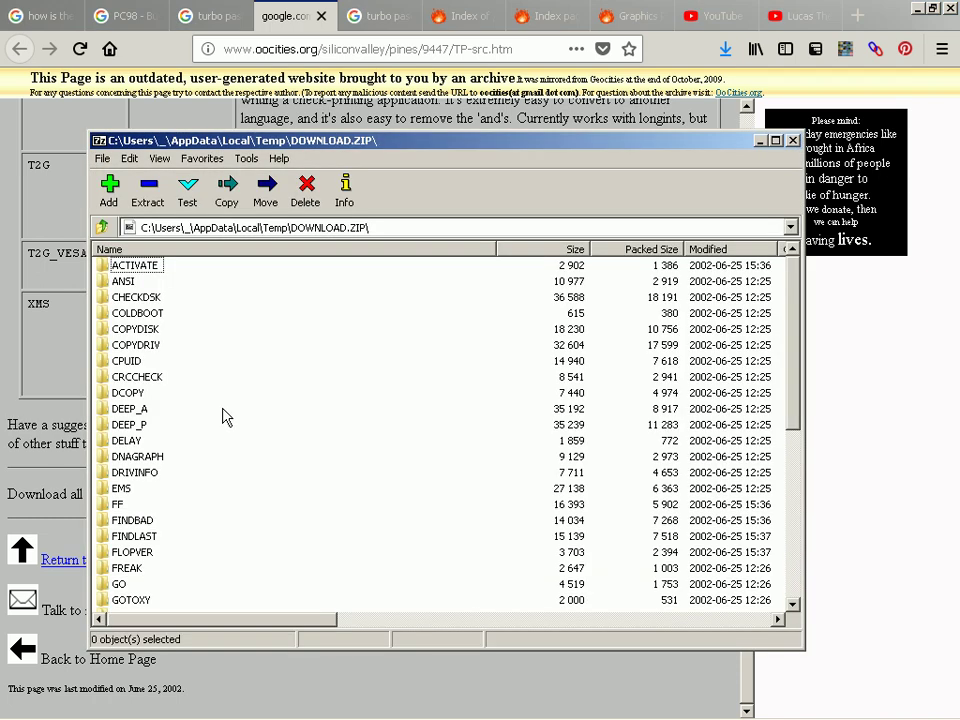
# Examine the folder list of DOWNLOAD.ZIP, including ACTIVATE and ANSI, and close the archive to return to the web page.
pyautogui.moveTo(323, 409); pyautogui.dragTo(376, 471)
pyautogui.press('End')
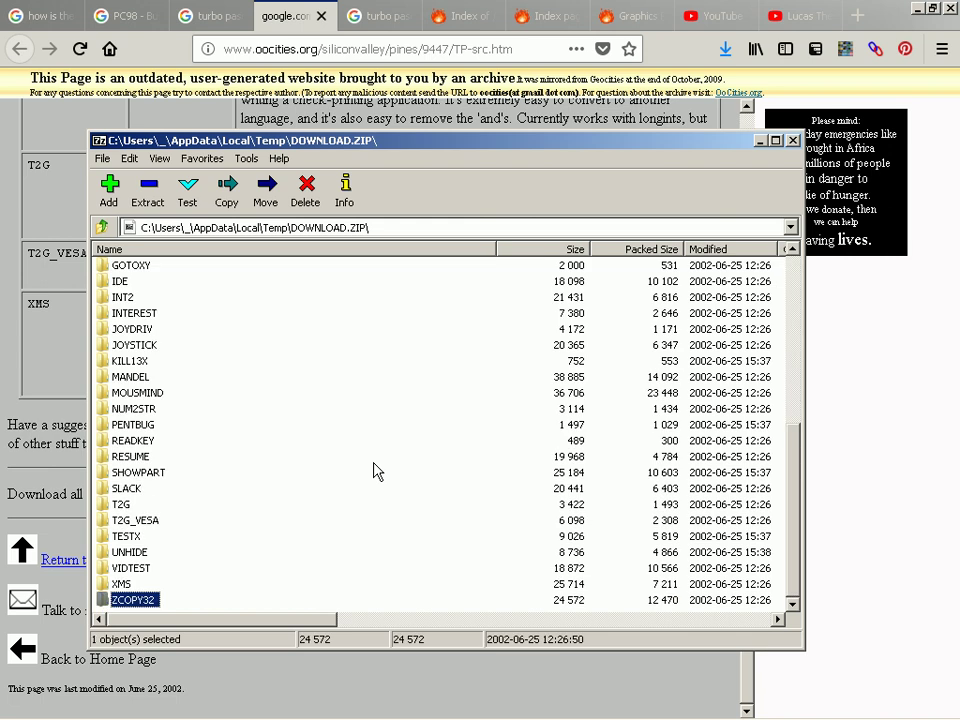
pyautogui.press('Home')
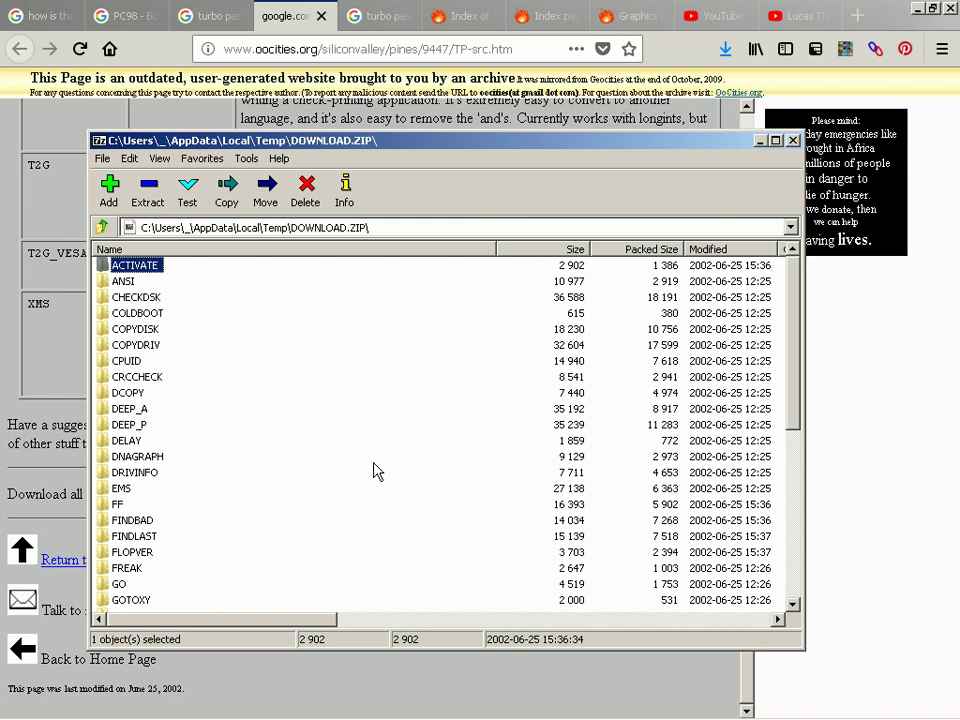
pyautogui.press('Return')
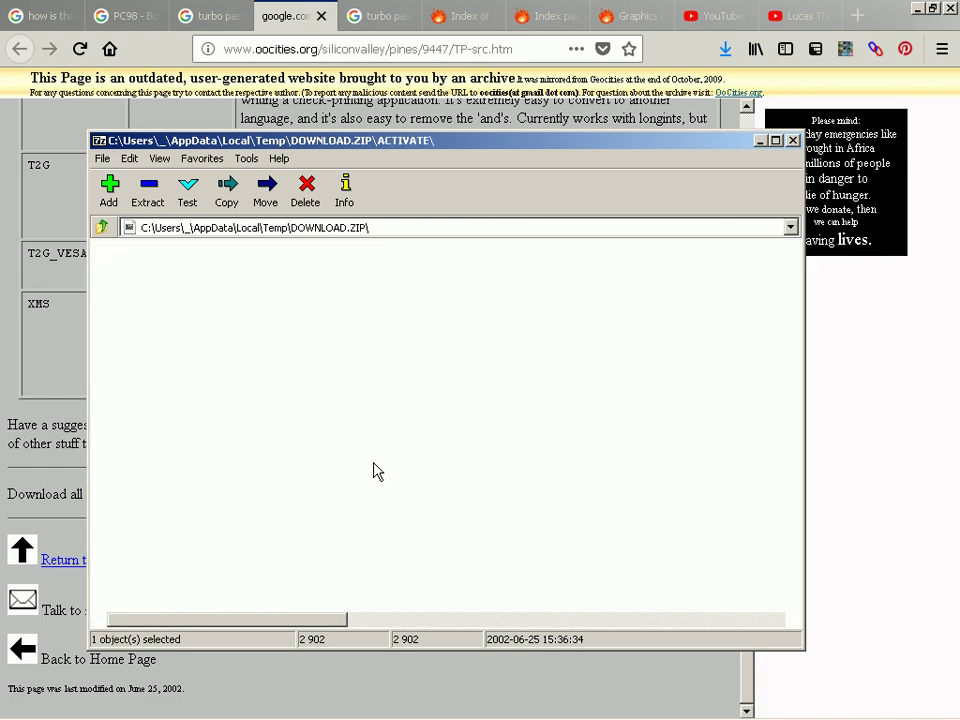
pyautogui.press('BackSpace')
pyautogui.press('Down')
pyautogui.press('Return')
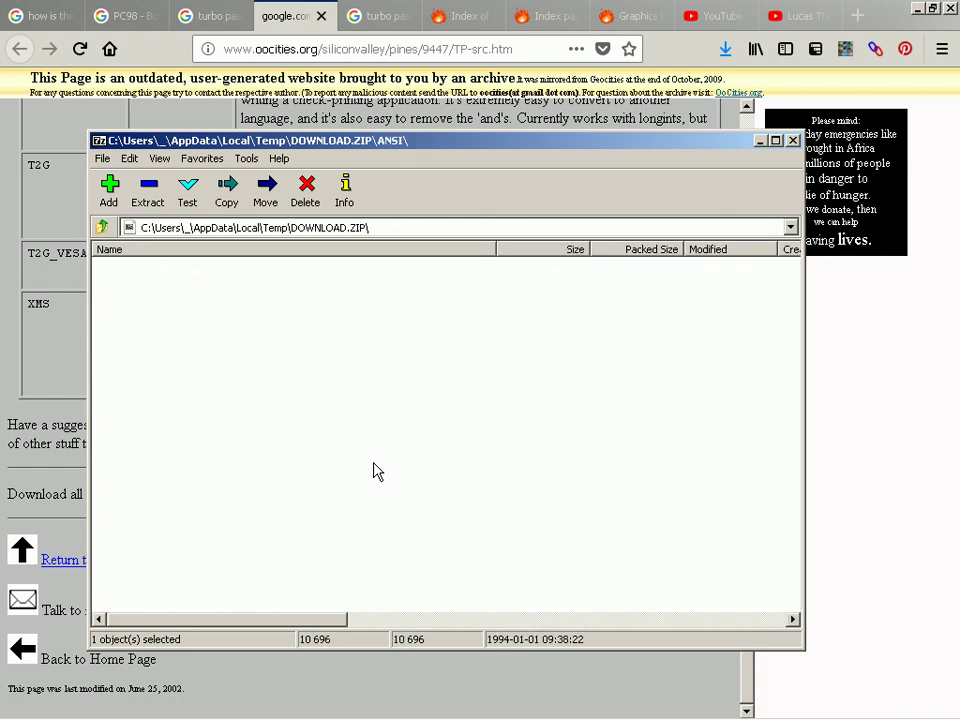
pyautogui.press('BackSpace')
pyautogui.press('Down')
pyautogui.press('Down')
pyautogui.scroll(-7, 375, 470)
pyautogui.press('End')
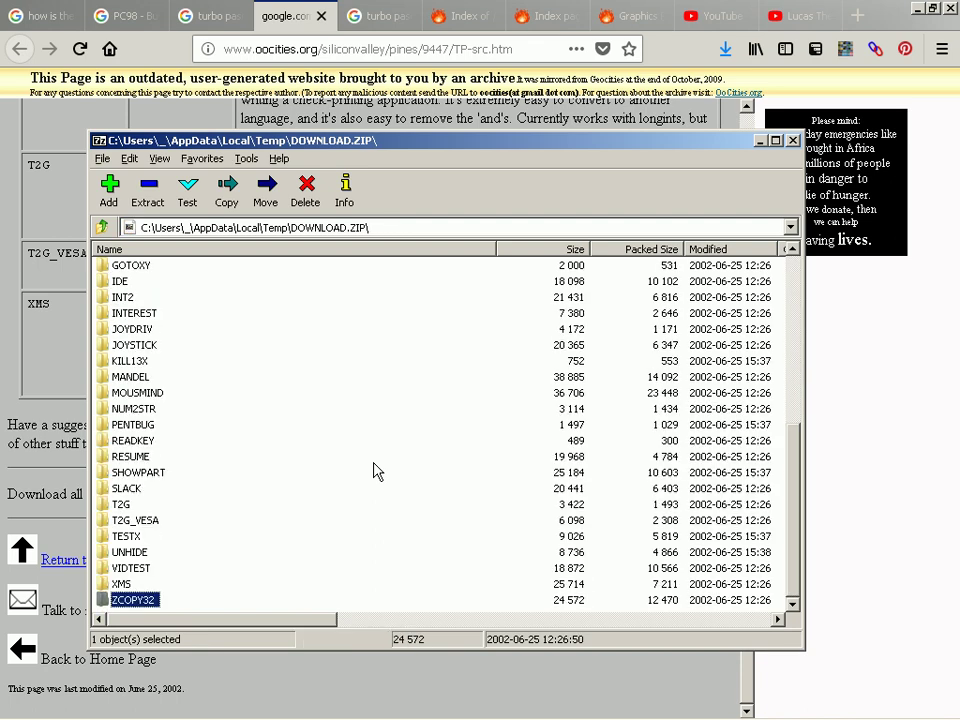
pyautogui.hotkey('alt', 'F4')
pyautogui.scroll(15, 375, 468)
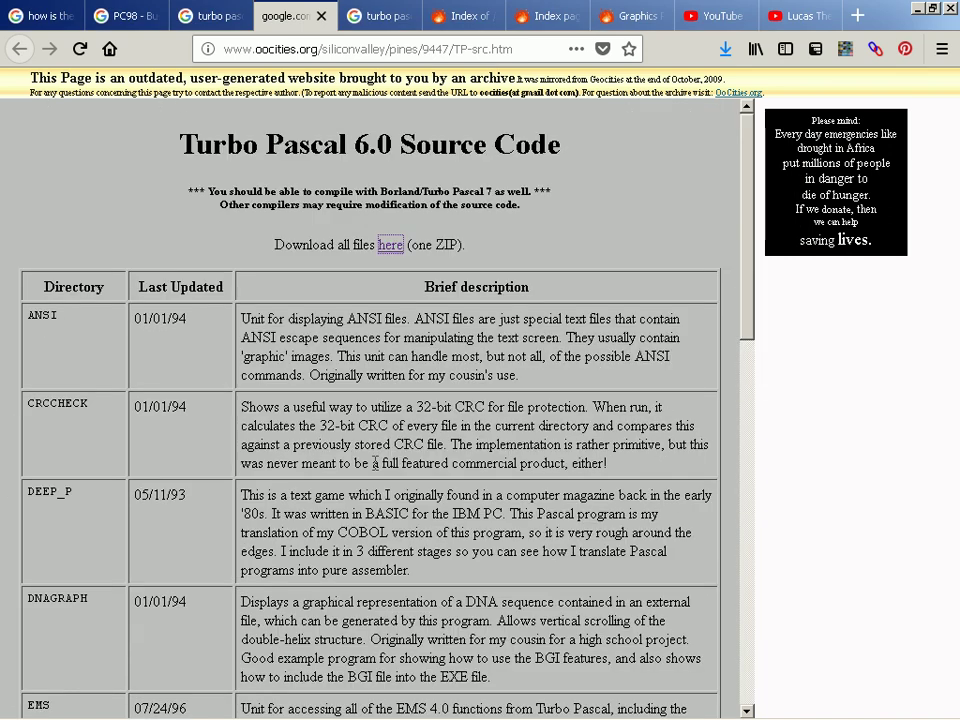
# Look over the "turbo pascal internals" search results and read the Turbo Pascal Compiler Internals home page on turbopascal.org.
pyautogui.hotkey('ctrl', 'pageup')
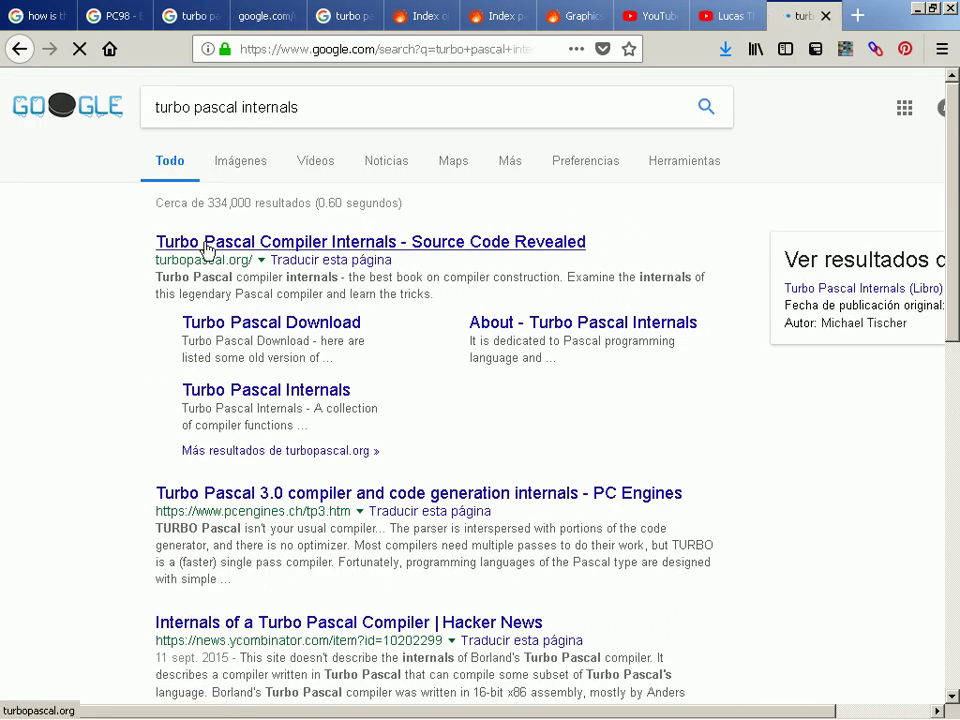
pyautogui.scroll(-2, 205, 248)
pyautogui.scroll(-2, 205, 248)
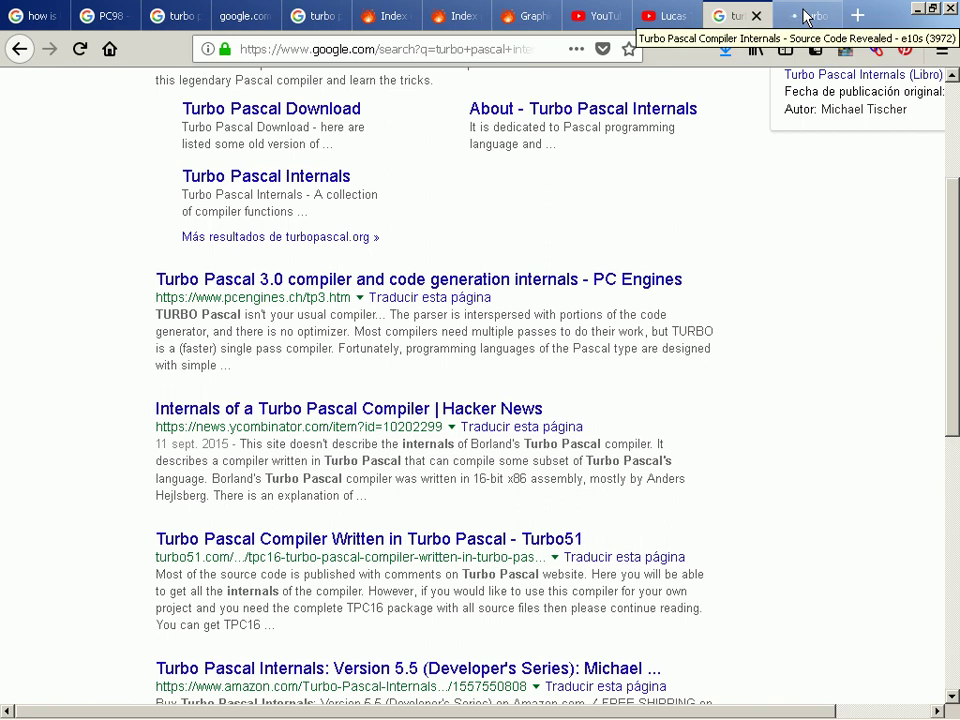
pyautogui.click(806, 16)
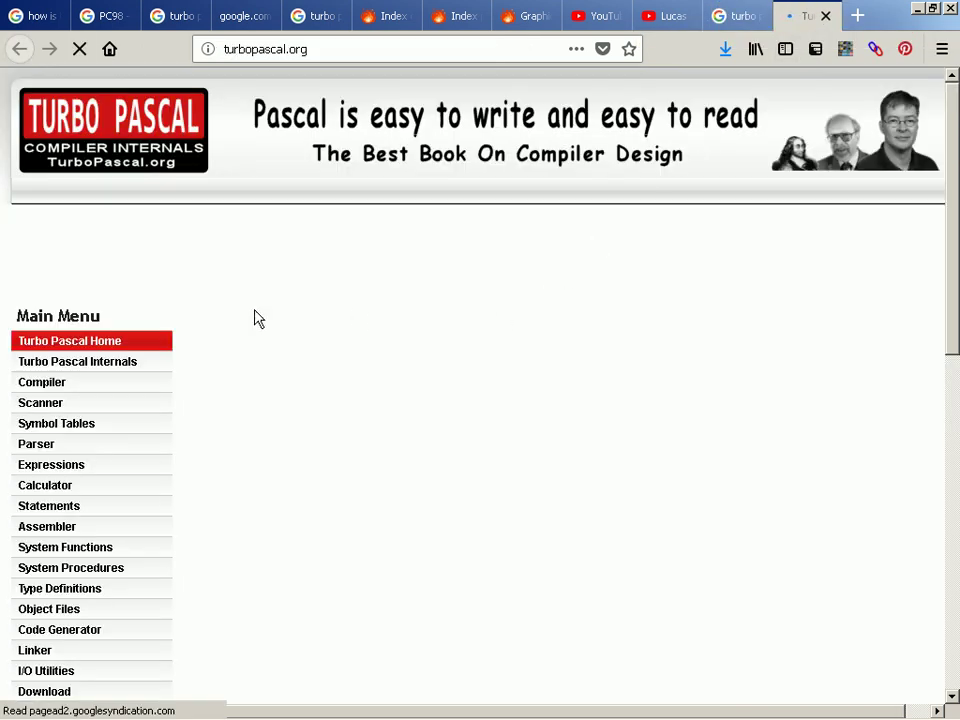
pyautogui.scroll(-4, 82, 311)
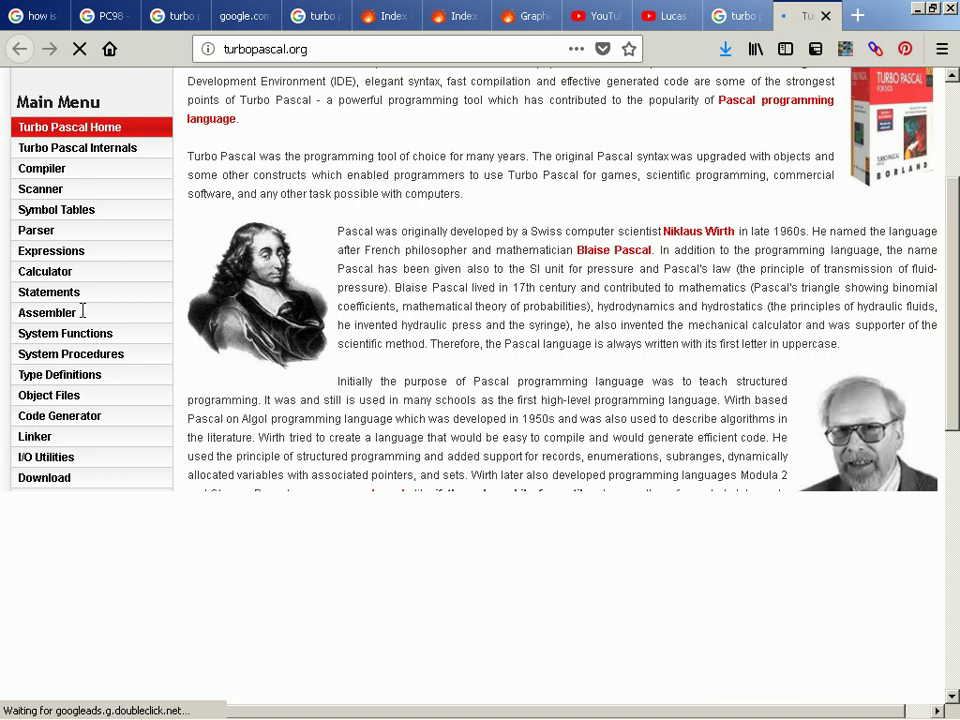
pyautogui.scroll(4, 133, 317)
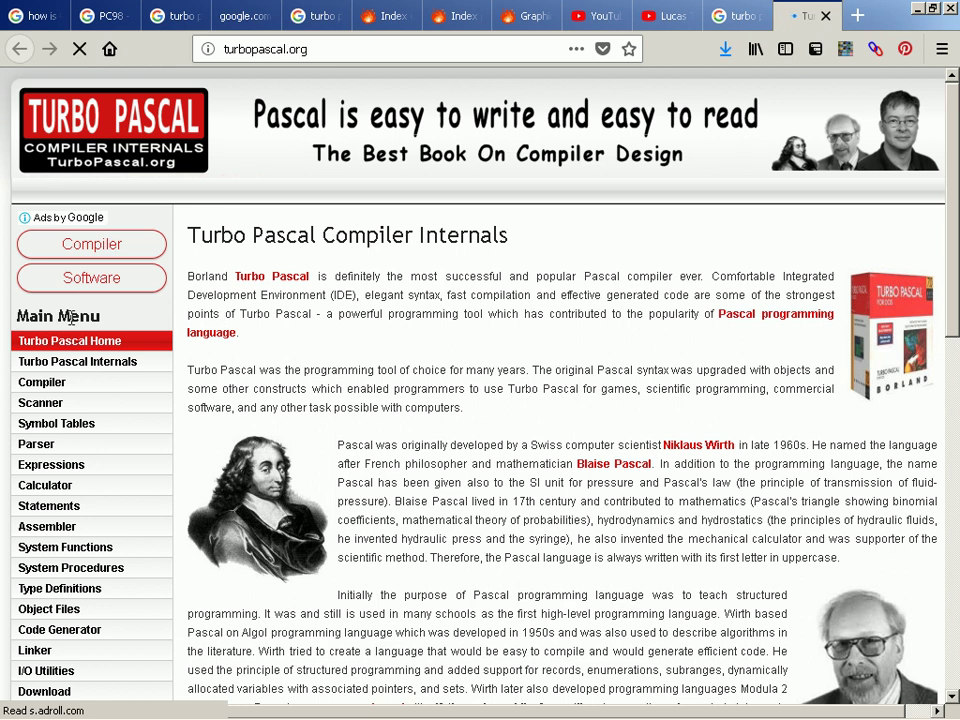
pyautogui.scroll(-1, 70, 338)
pyautogui.scroll(-3, 70, 338)
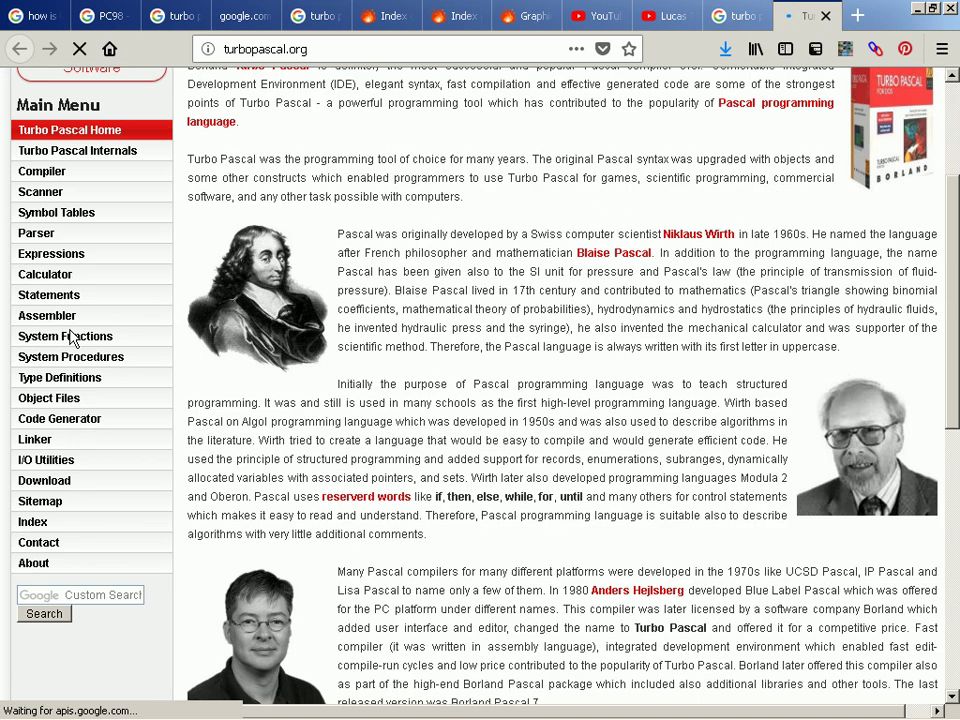
pyautogui.click(72, 337)
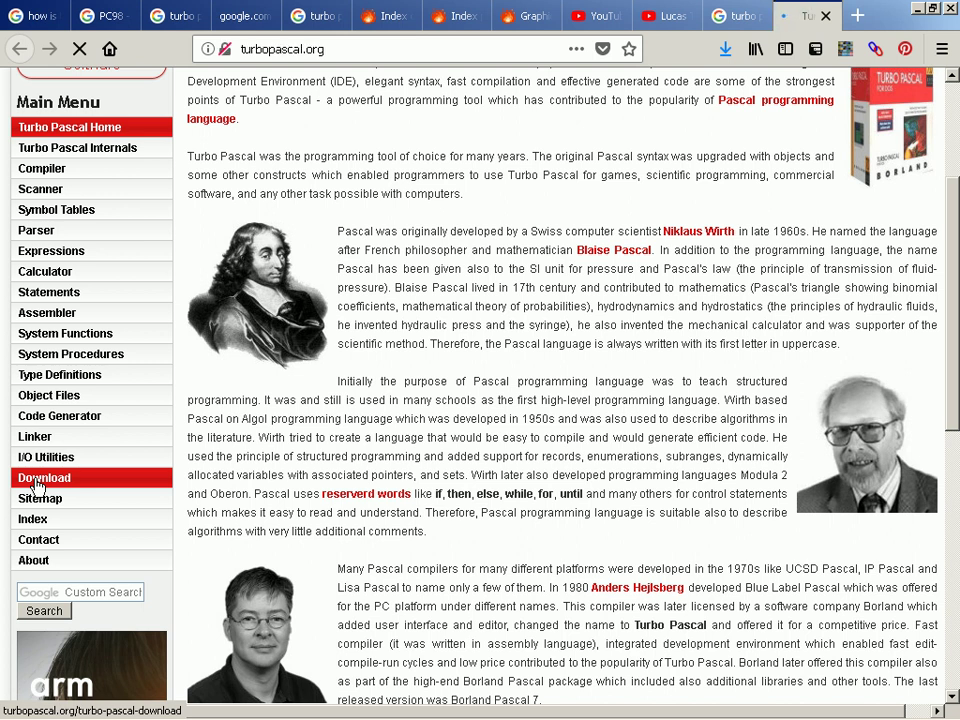
# Open the site's Download page and read about the Turbo Pascal versions offered and the TPC16 compatible compiler.
pyautogui.click(37, 484)
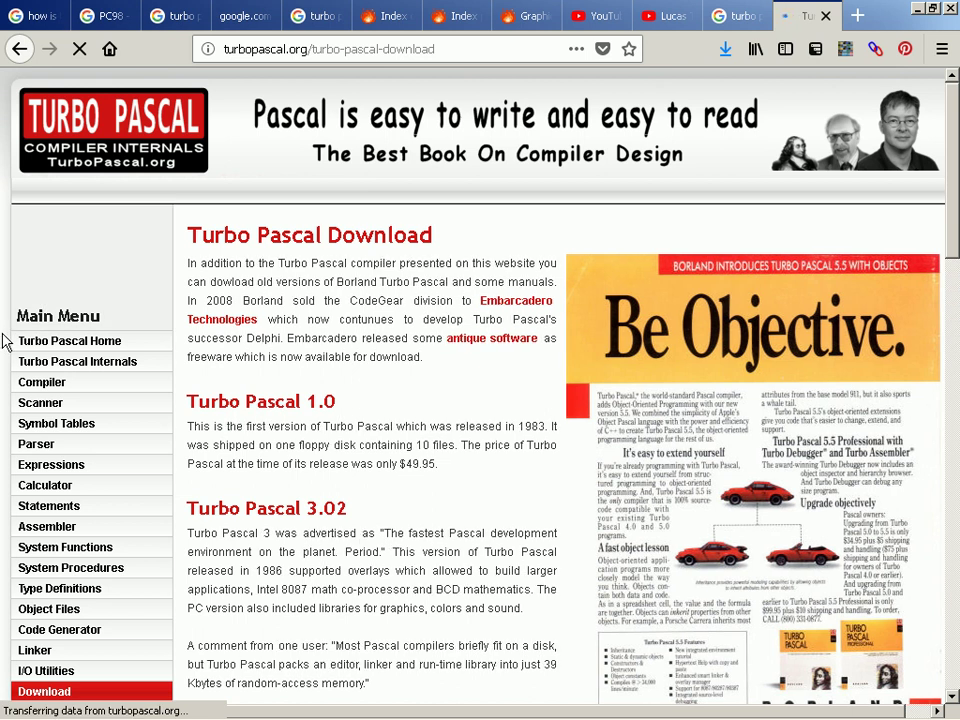
pyautogui.scroll(-4, 5, 342)
pyautogui.scroll(-10, 5, 342)
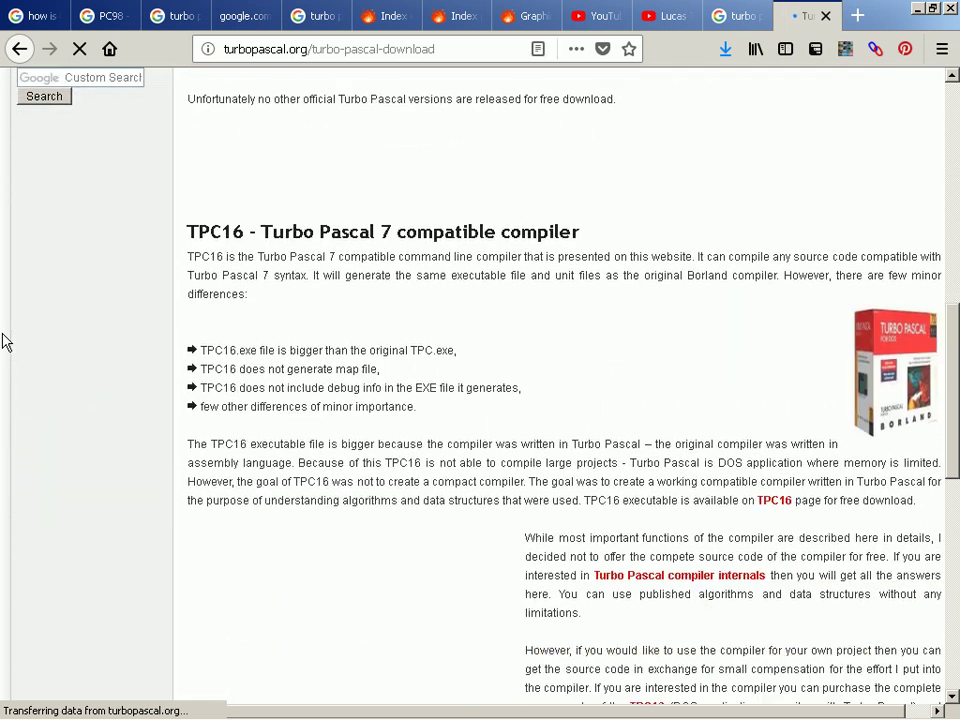
pyautogui.scroll(6, 5, 342)
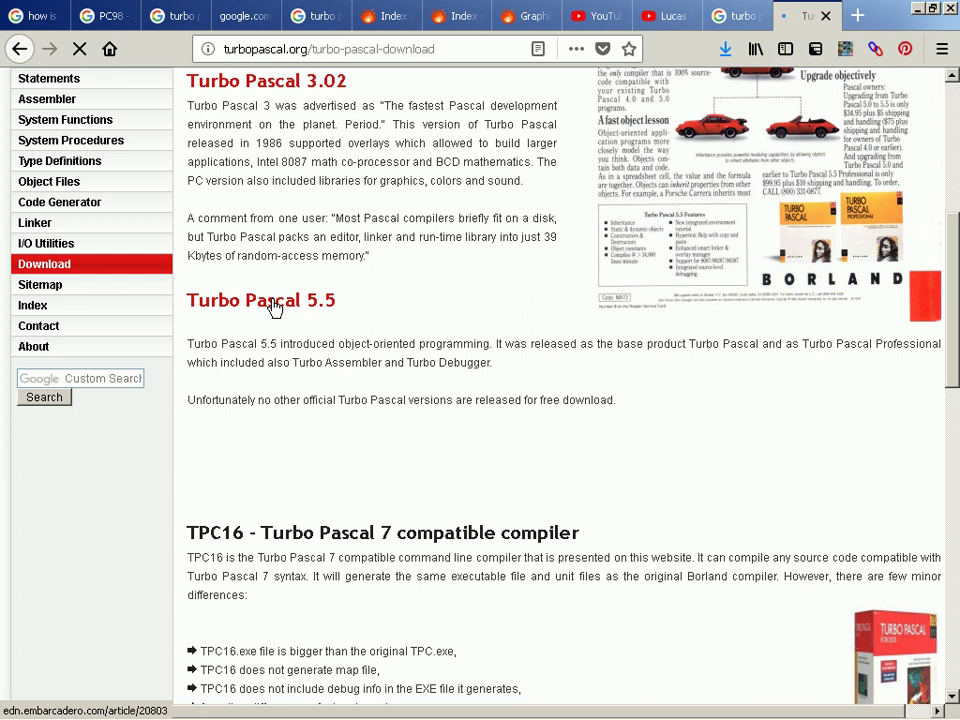
pyautogui.scroll(-5, 275, 308)
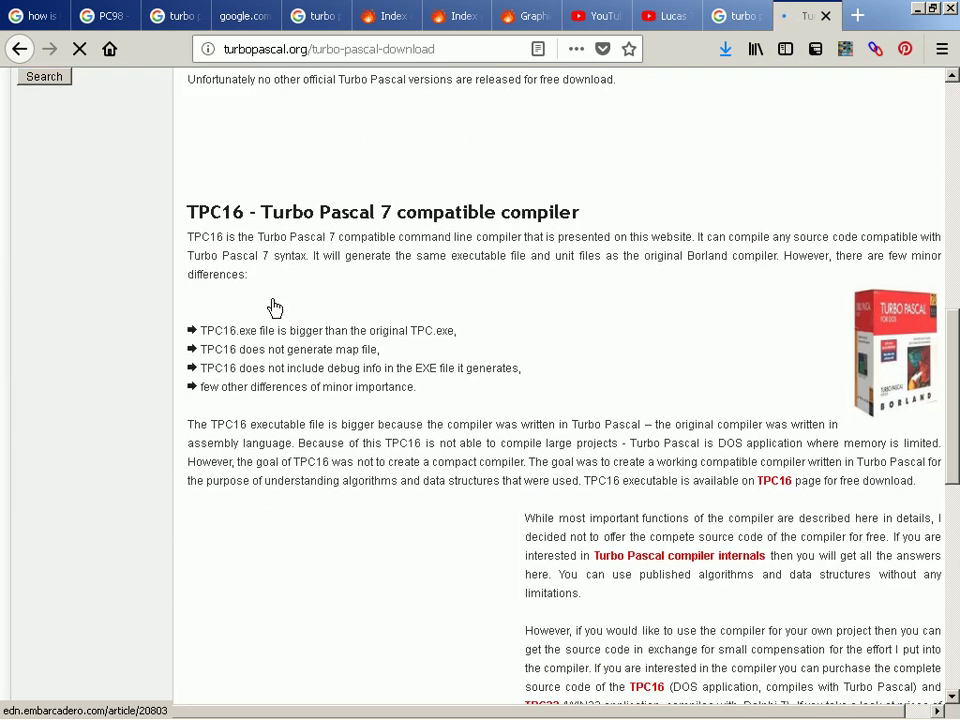
pyautogui.scroll(-2, 275, 308)
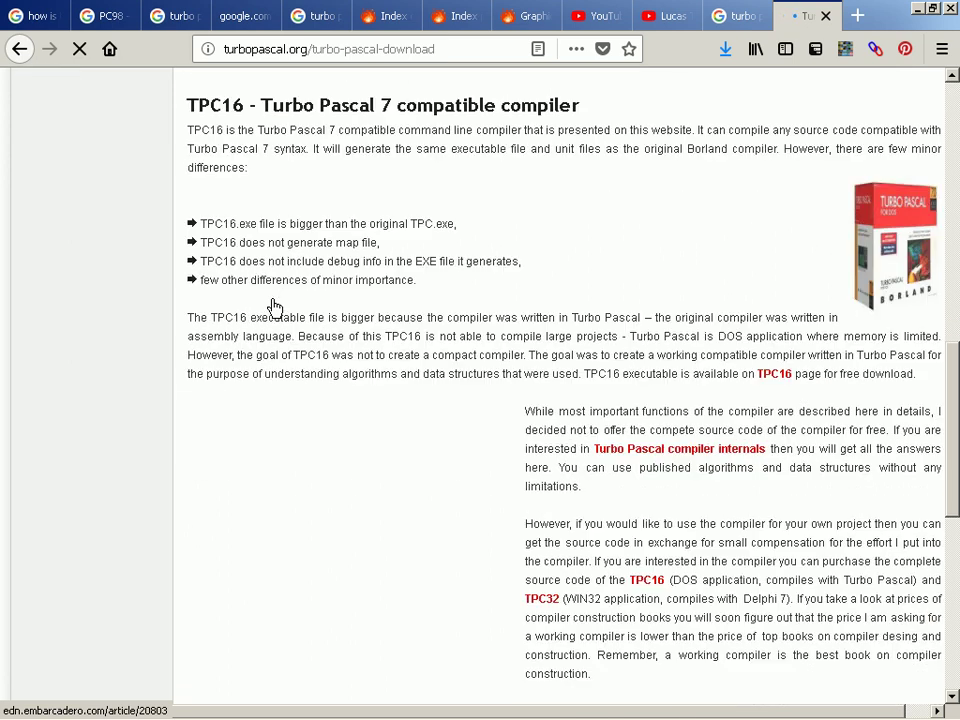
pyautogui.scroll(-2, 430, 415)
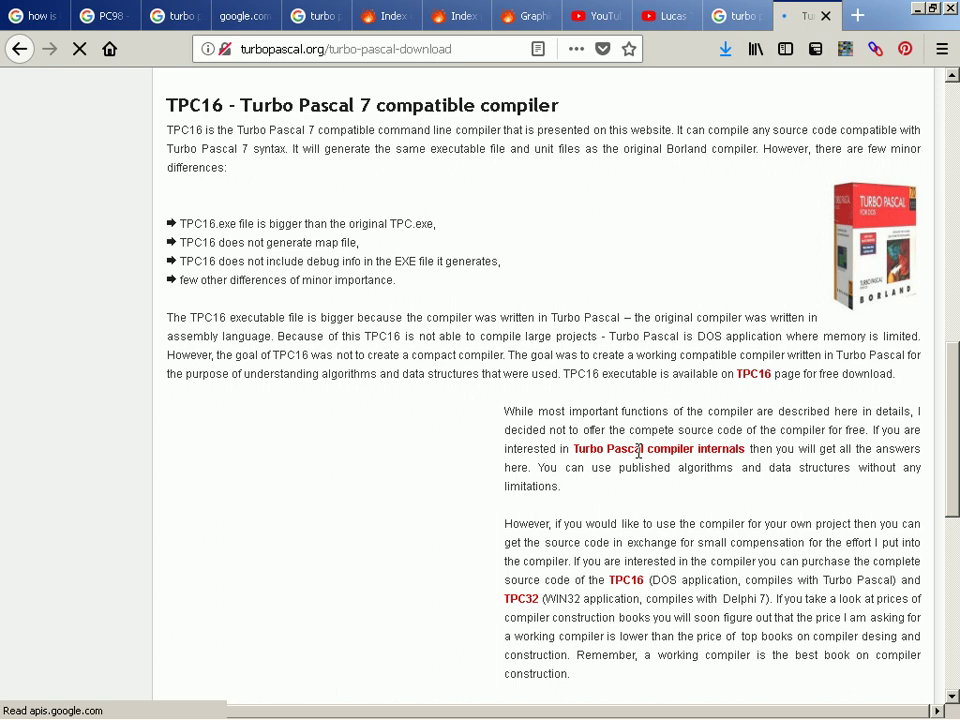
# Open the "Turbo Pascal compiler internals" link in a new tab and examine the rest of the page through Turbo Pascal 7.0 Documentation.
pyautogui.middleClick(640, 457)
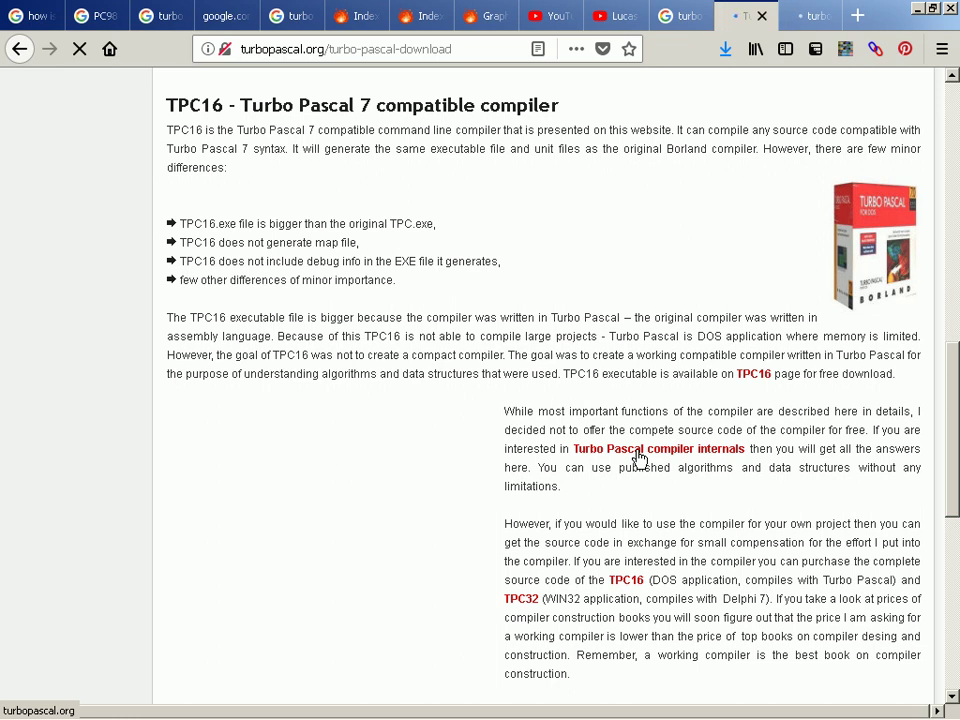
pyautogui.scroll(-2, 640, 457)
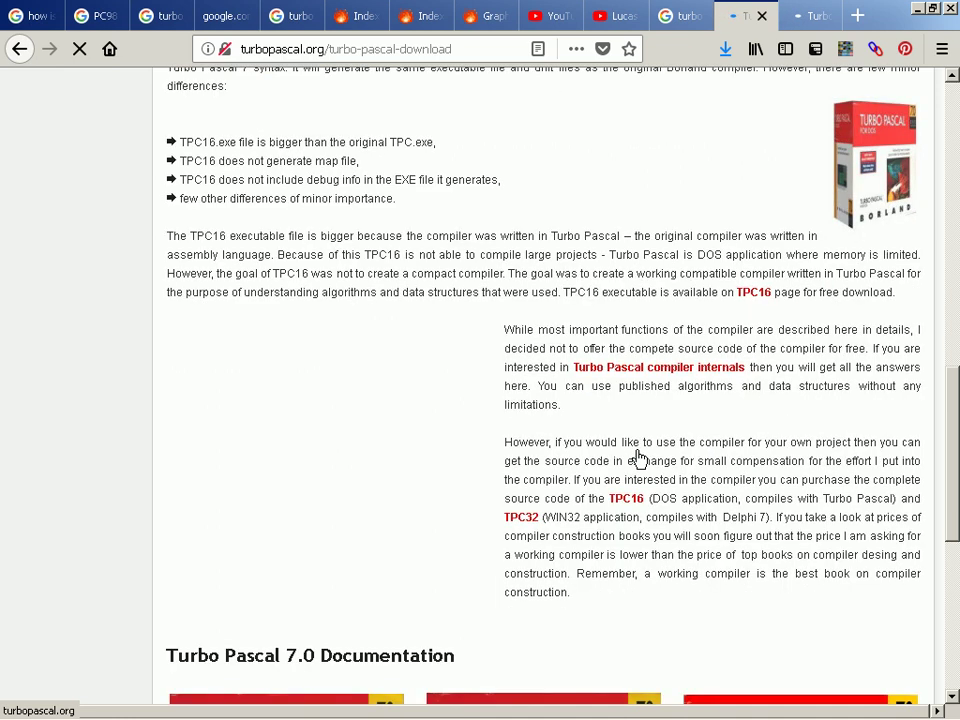
pyautogui.scroll(-3, 640, 457)
pyautogui.scroll(-4, 640, 457)
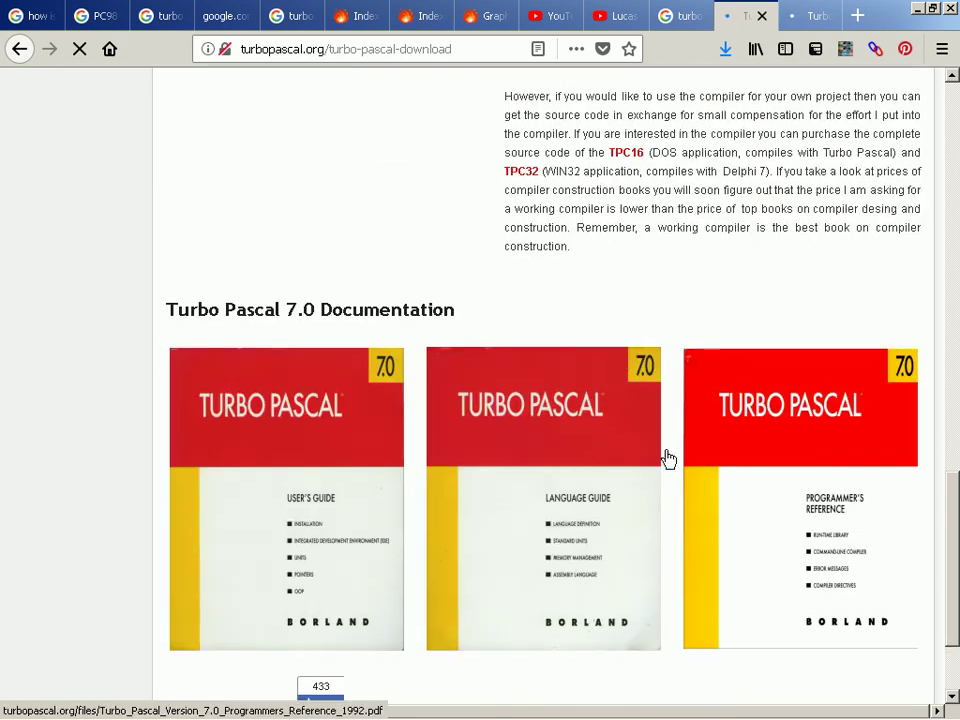
pyautogui.scroll(-1, 668, 458)
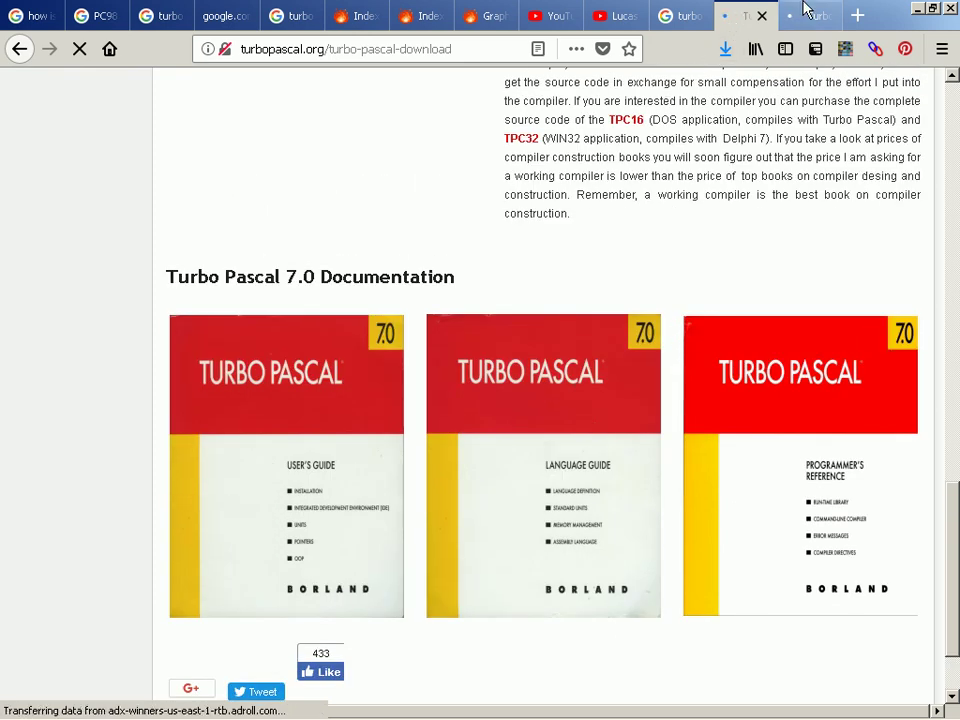
# Read the newly opened home page down to its closing paragraphs on Turbo Pascal internals, comparing it with the other open tabs.
pyautogui.click(793, 16)
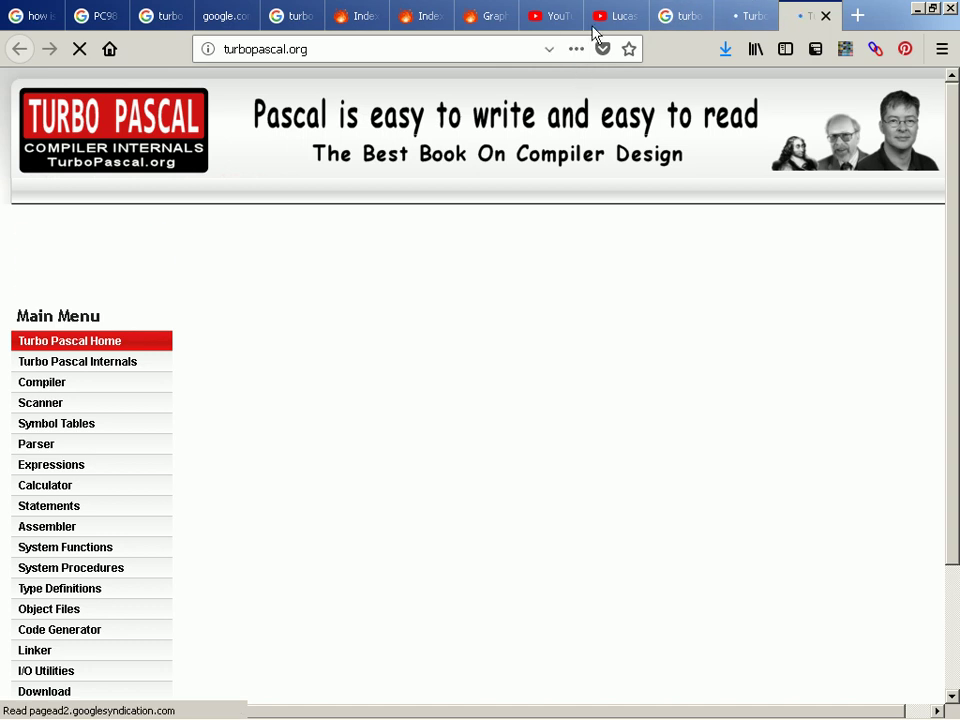
pyautogui.click(678, 16)
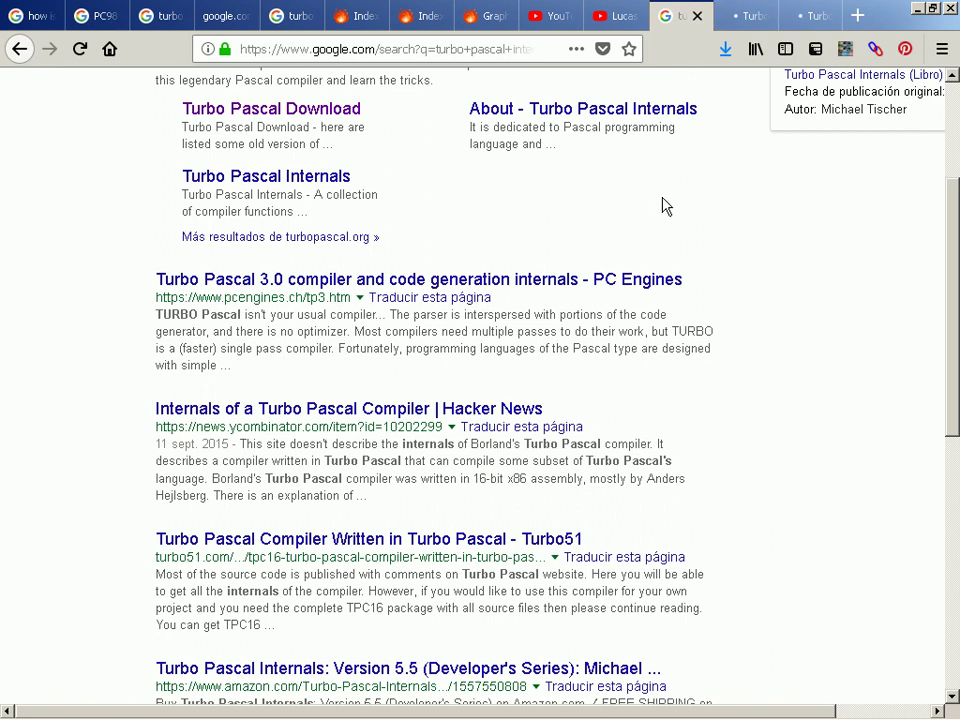
pyautogui.click(797, 22)
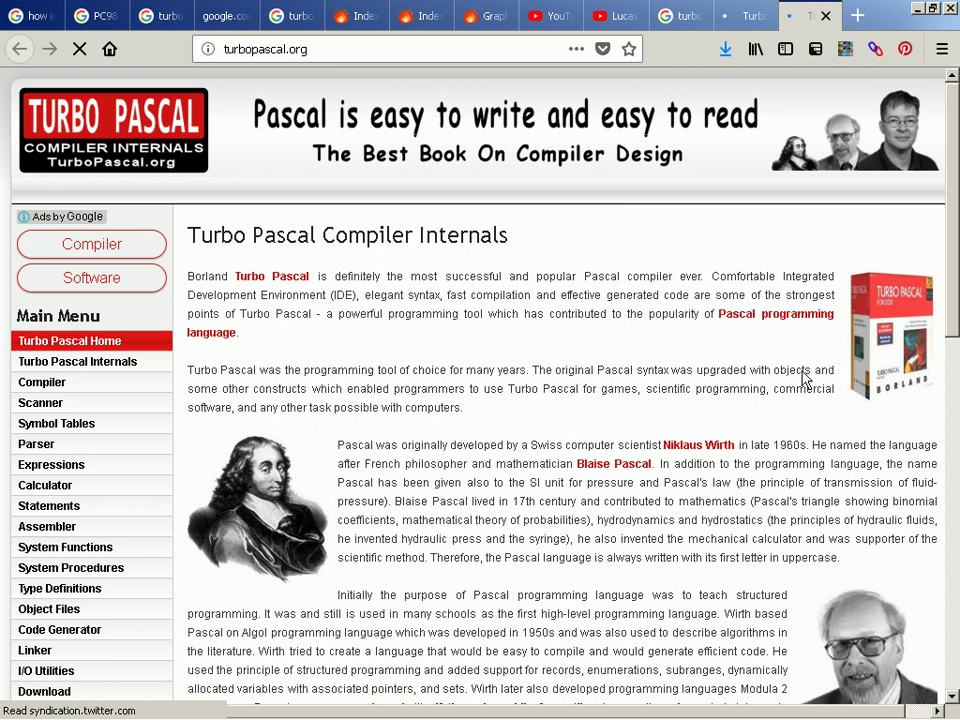
pyautogui.scroll(-1, 803, 371)
pyautogui.scroll(-3, 803, 371)
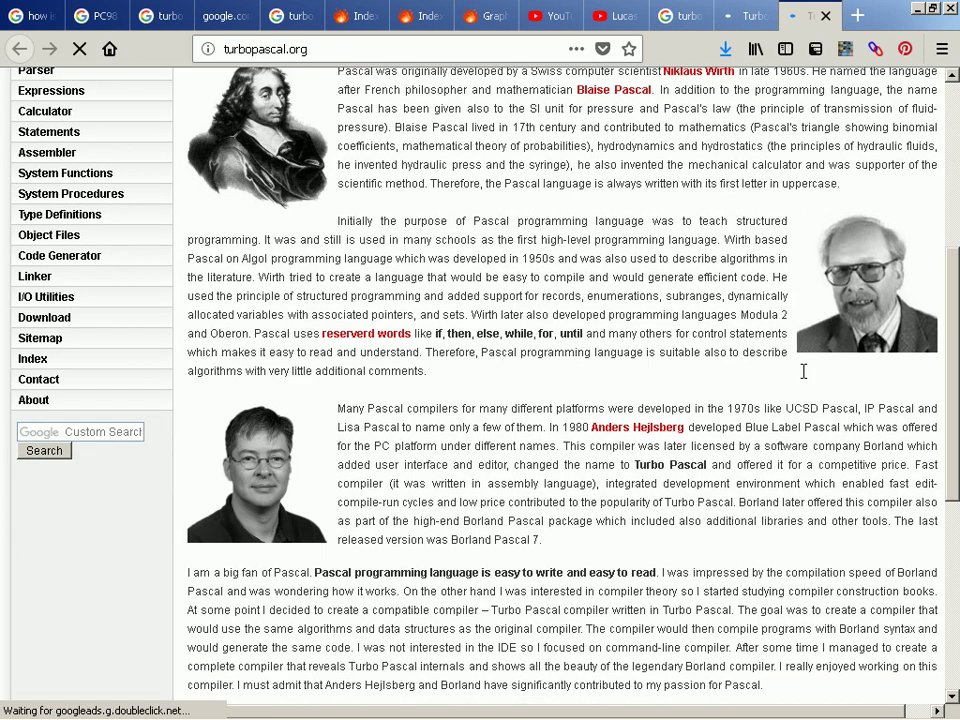
pyautogui.scroll(-4, 803, 371)
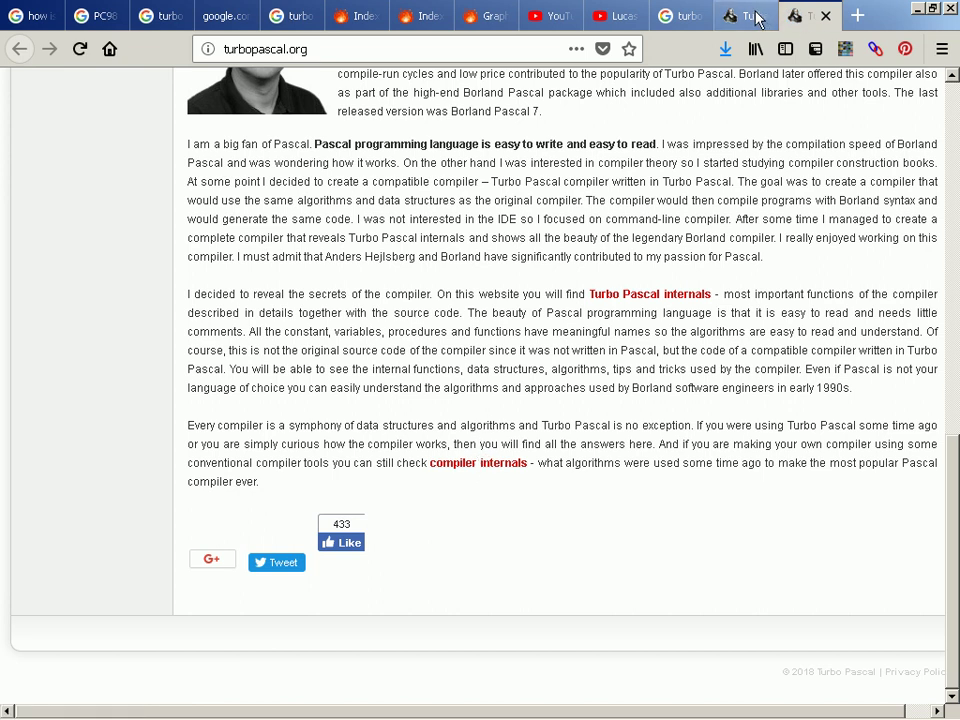
pyautogui.click(745, 17)
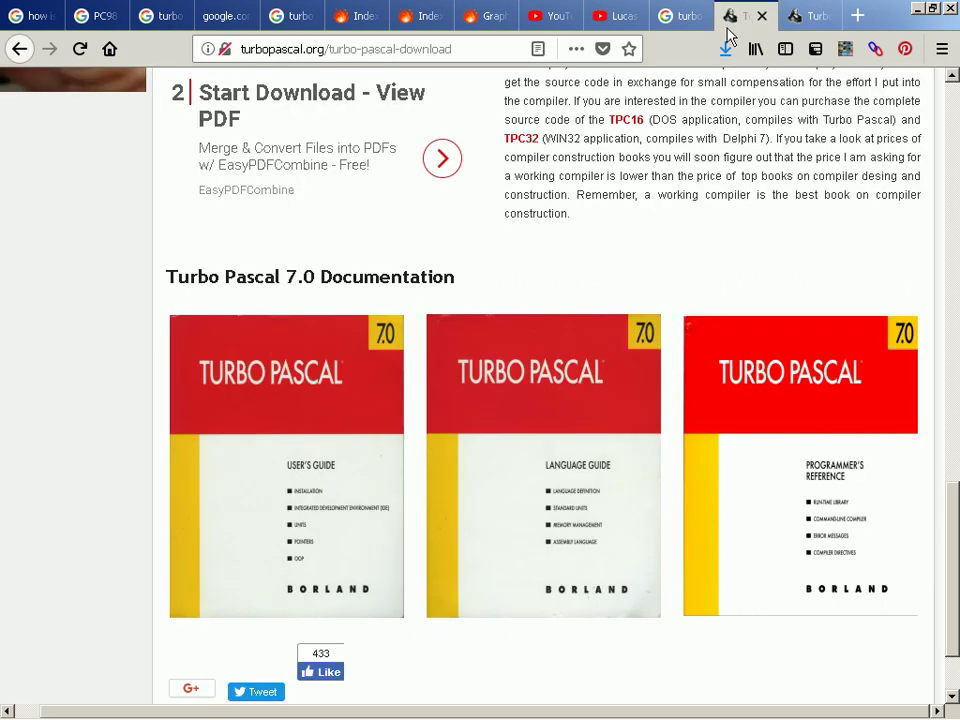
pyautogui.click(795, 15)
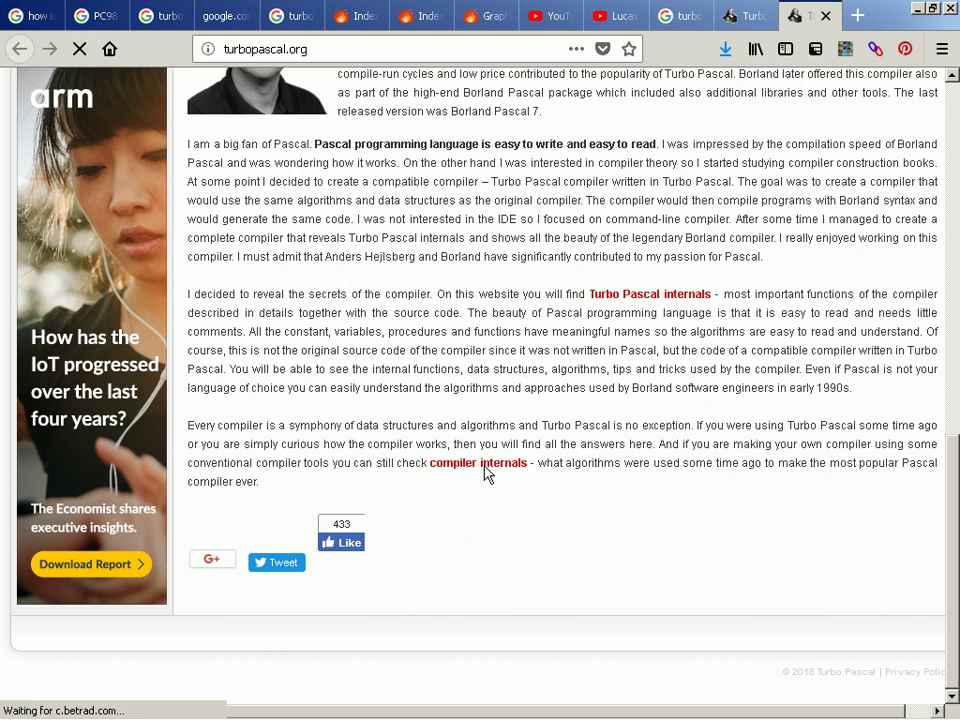
# Open the "compiler internals" link in a new tab and examine the descriptions of the compiler units, from Compiler to I/O Utilities.
pyautogui.middleClick(487, 474)
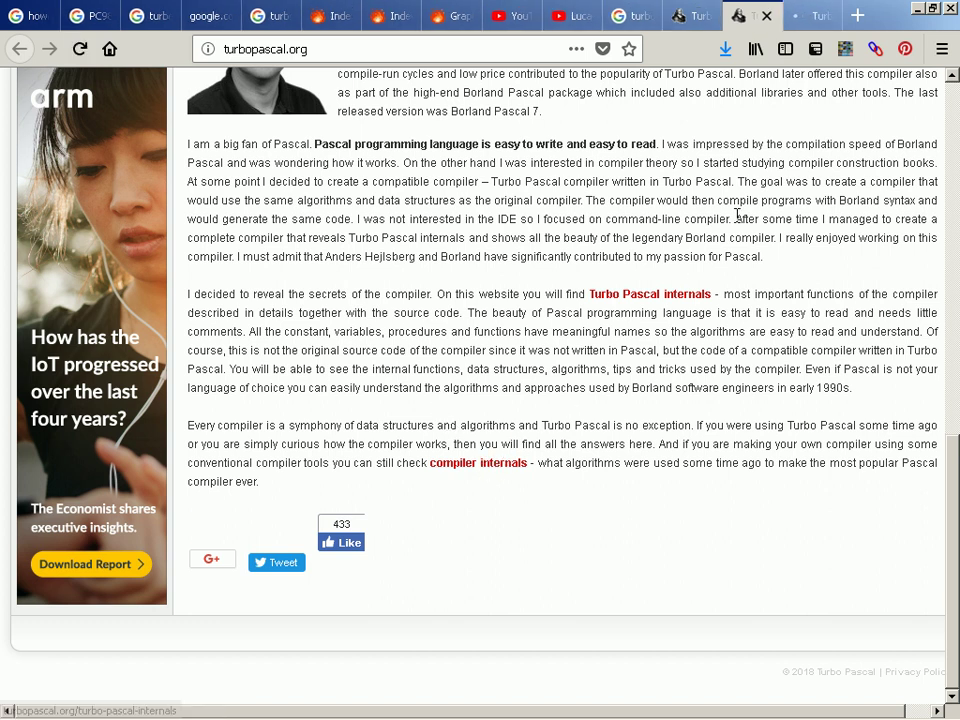
pyautogui.click(810, 20)
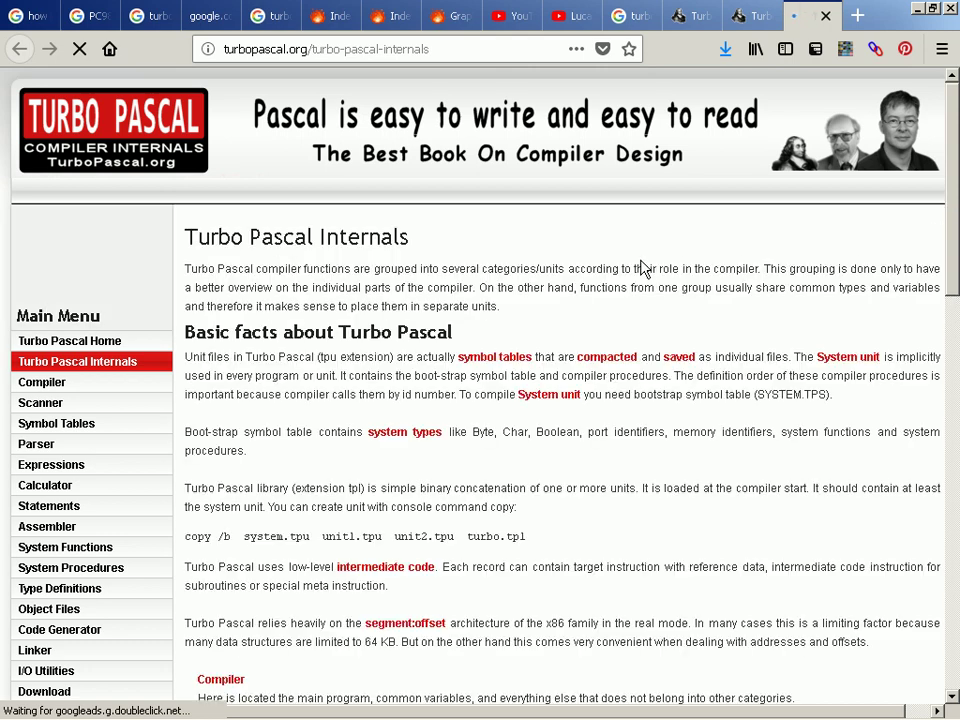
pyautogui.scroll(-10, 427, 268)
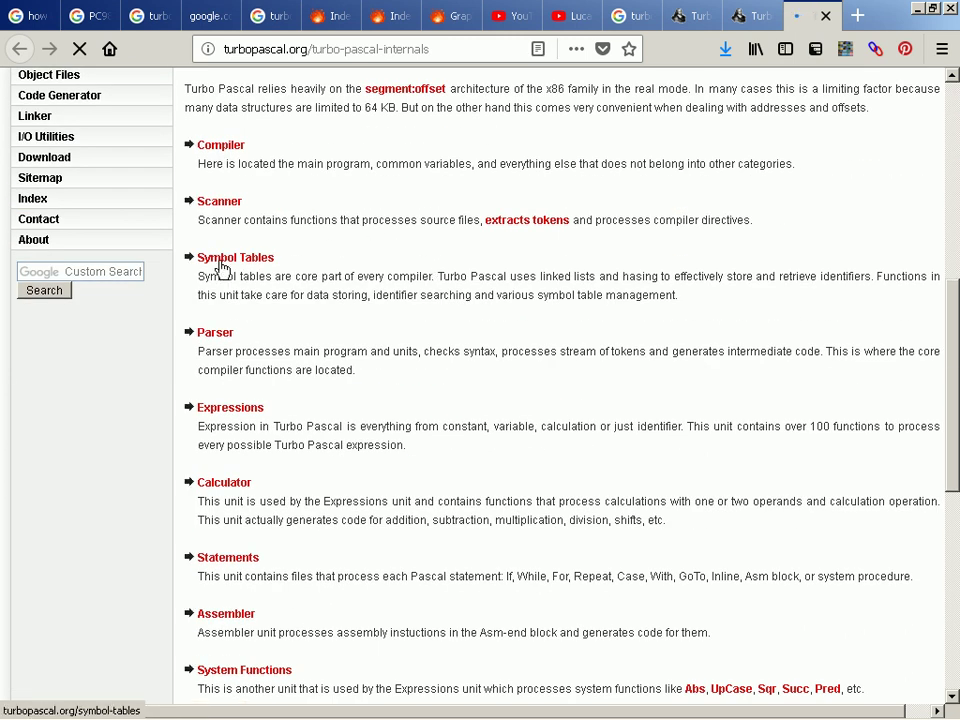
pyautogui.scroll(-8, 222, 270)
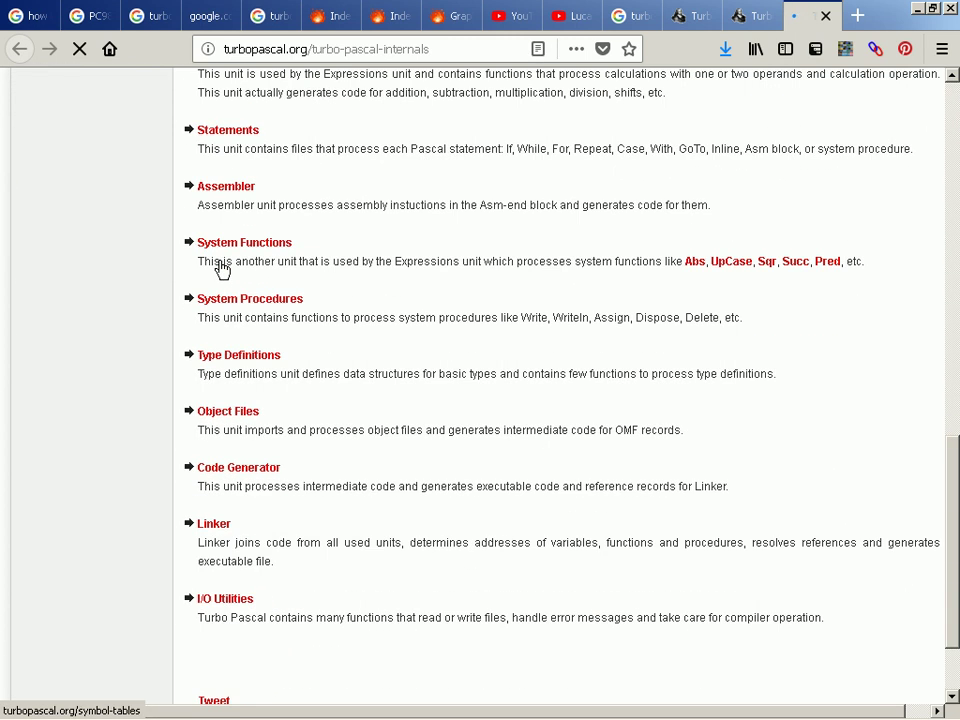
pyautogui.scroll(-2, 222, 270)
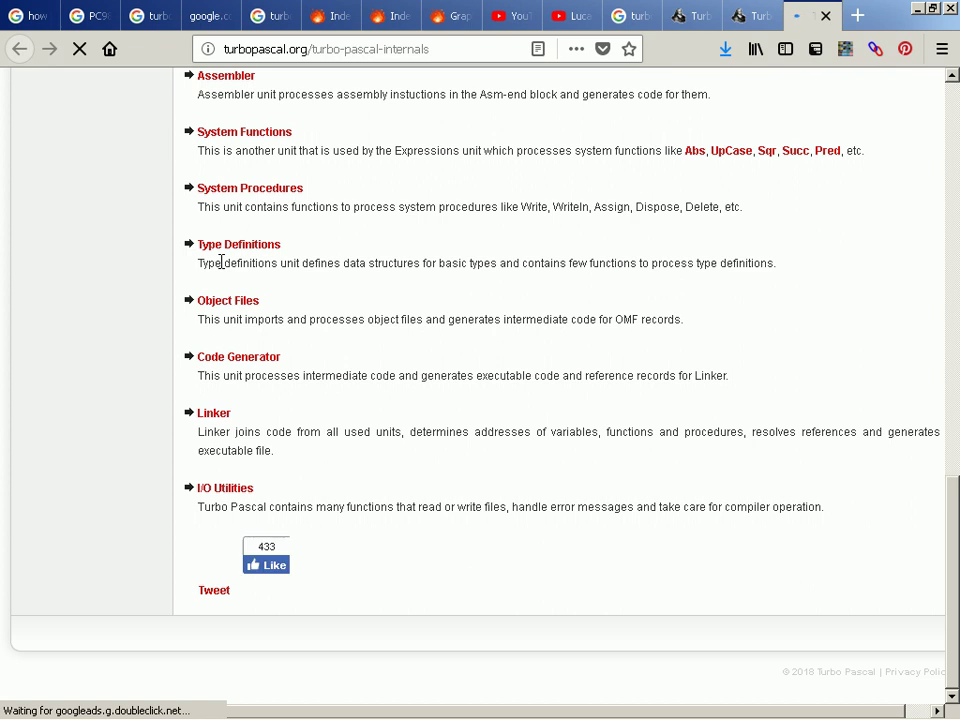
pyautogui.scroll(10, 531, 336)
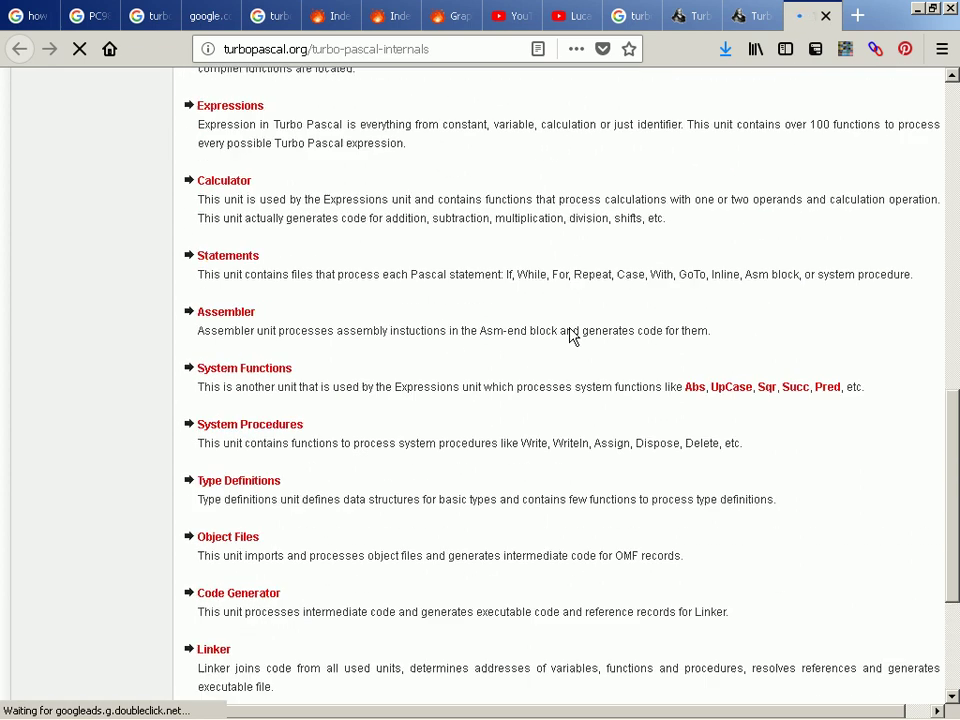
pyautogui.scroll(5, 591, 336)
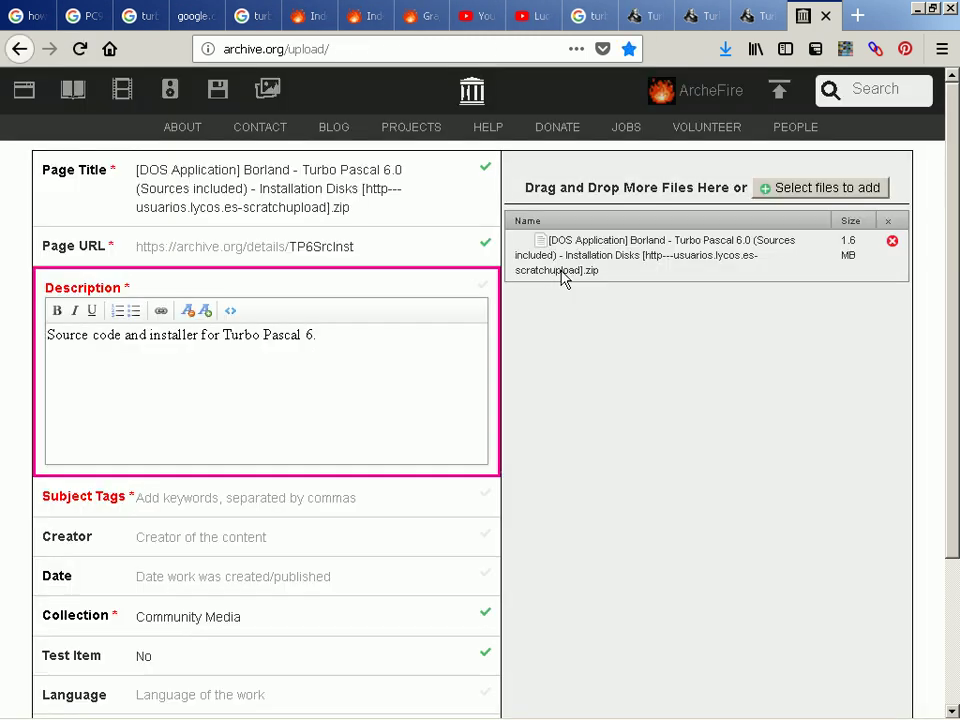
# Set the archive.org item's subject tags to ArchiveTeam, ArcheFire.org, Turbo Pascal 6, Borland, Compiler and Source code, and upload the item.
pyautogui.scroll(-2, 349, 394)
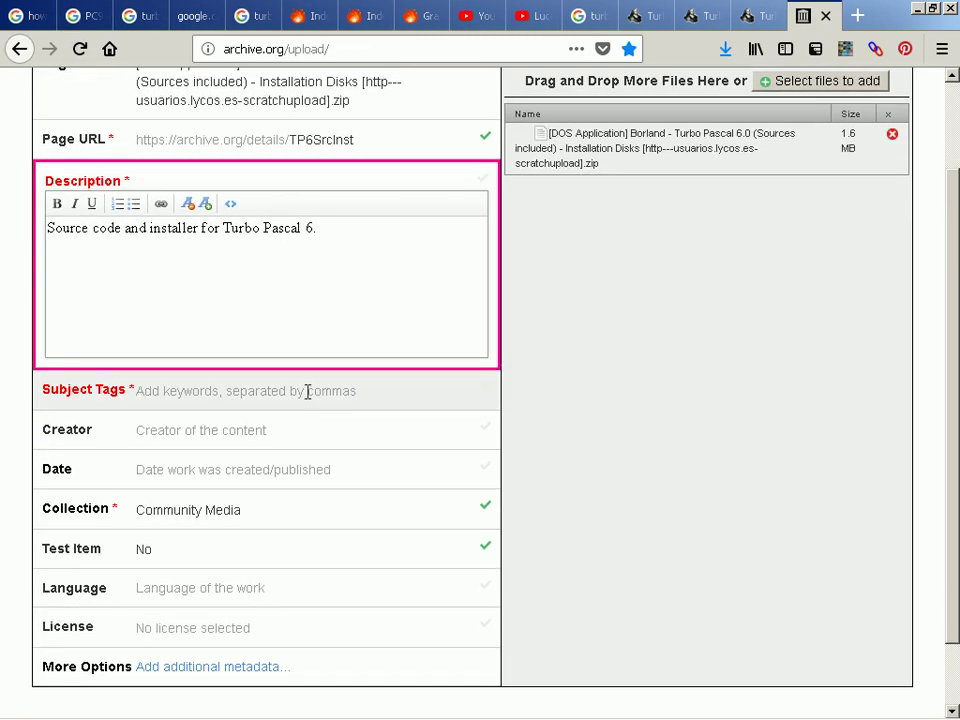
pyautogui.click(306, 391)
pyautogui.write('Turbo Pascal 6,Borland,Compiler,Source code')
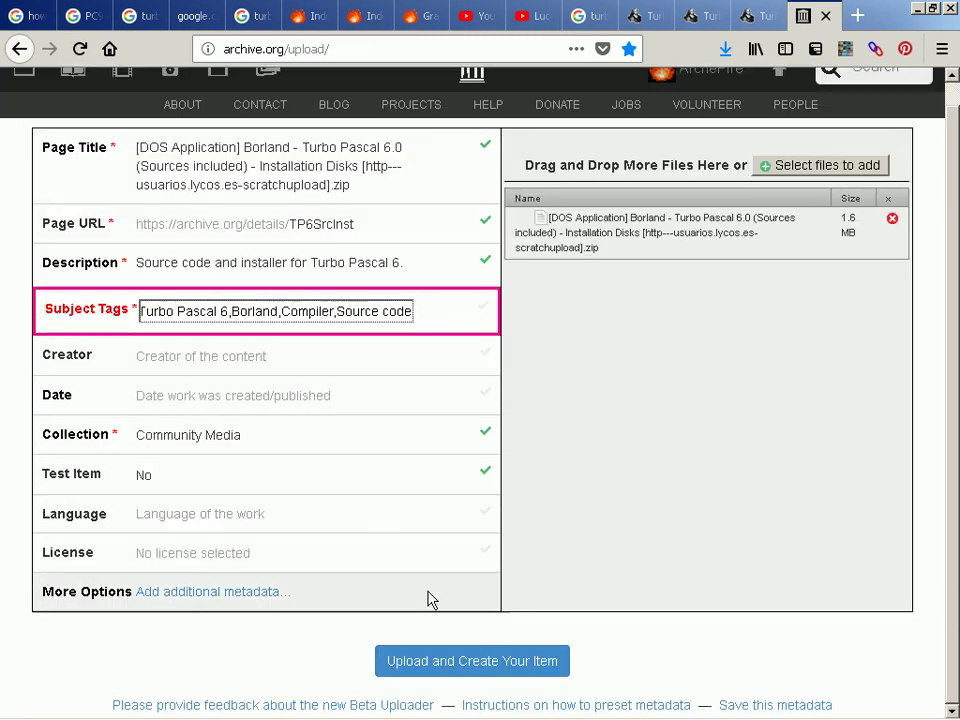
pyautogui.click(448, 668)
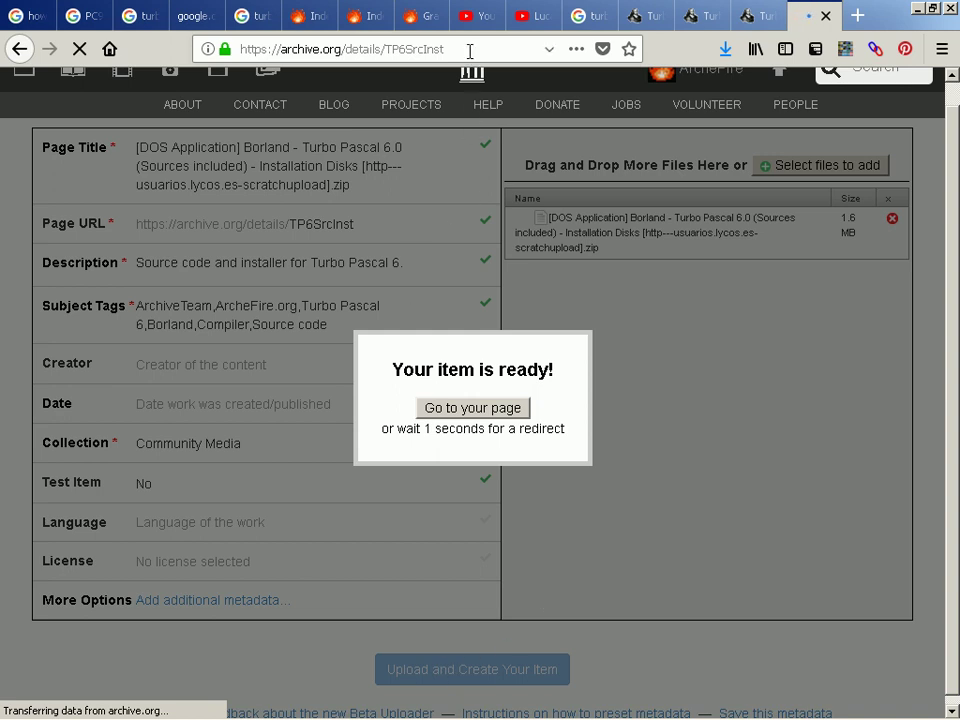
# Switch to the tp6i Source folder in Windows Explorer and look through the files in its COMPILER subfolder.
pyautogui.hotkey('alt', 'Tab')
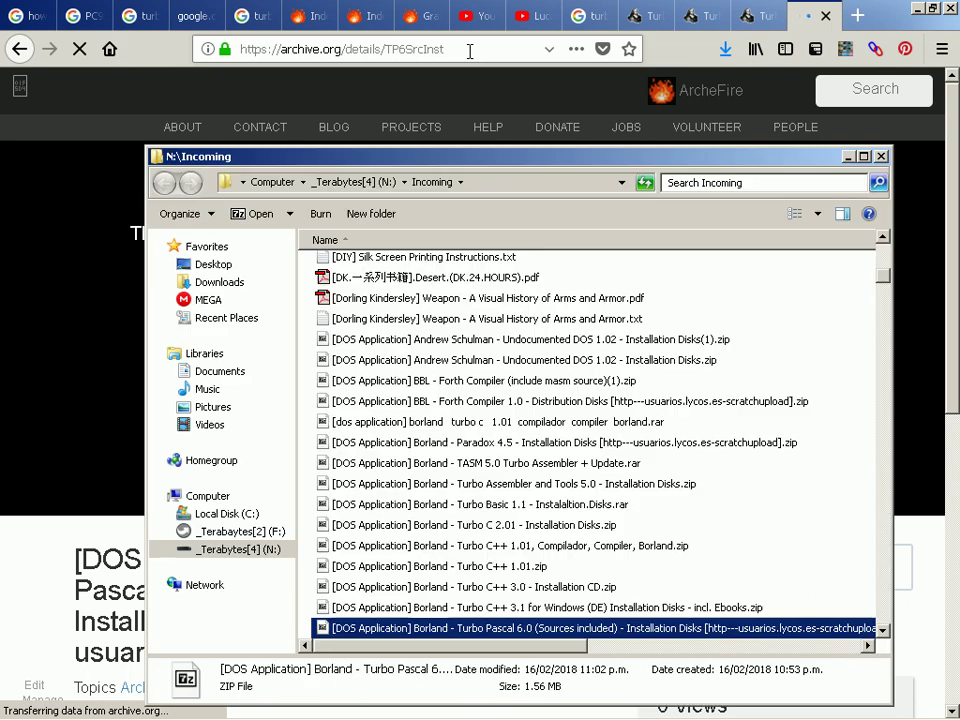
pyautogui.hotkey('alt', 'Tab')
pyautogui.hotkey('alt', 'Tab')
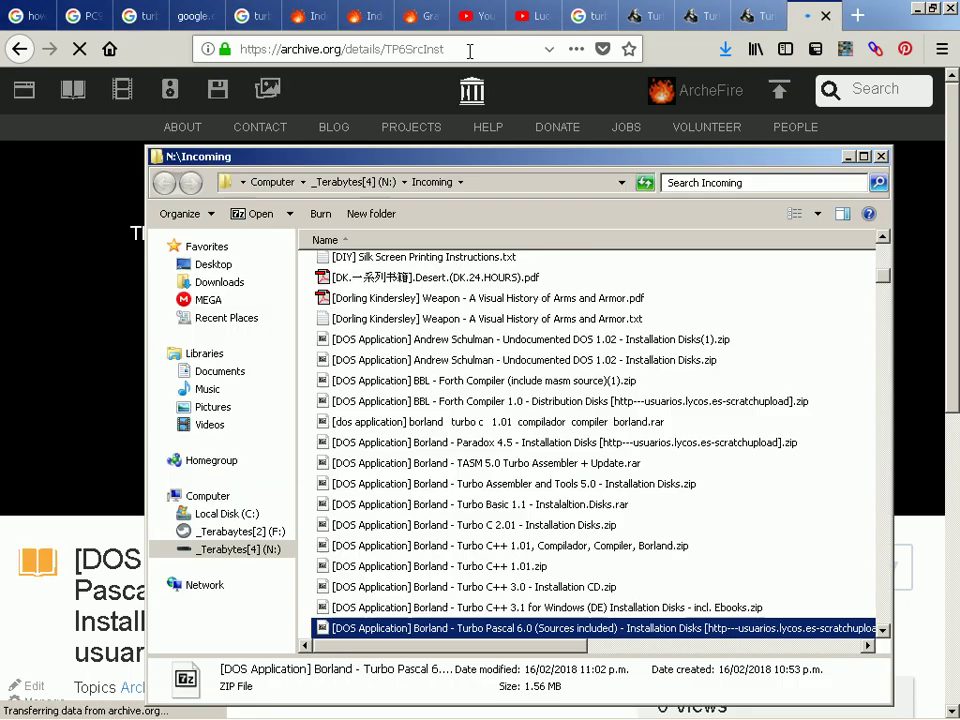
pyautogui.hotkey('alt', 'Tab')
pyautogui.hotkey('alt', 'Tab')
pyautogui.hotkey('alt', 'Tab')
pyautogui.hotkey('alt', 'Tab')
pyautogui.hotkey('alt', 'Tab')
pyautogui.hotkey('alt', 'Tab')
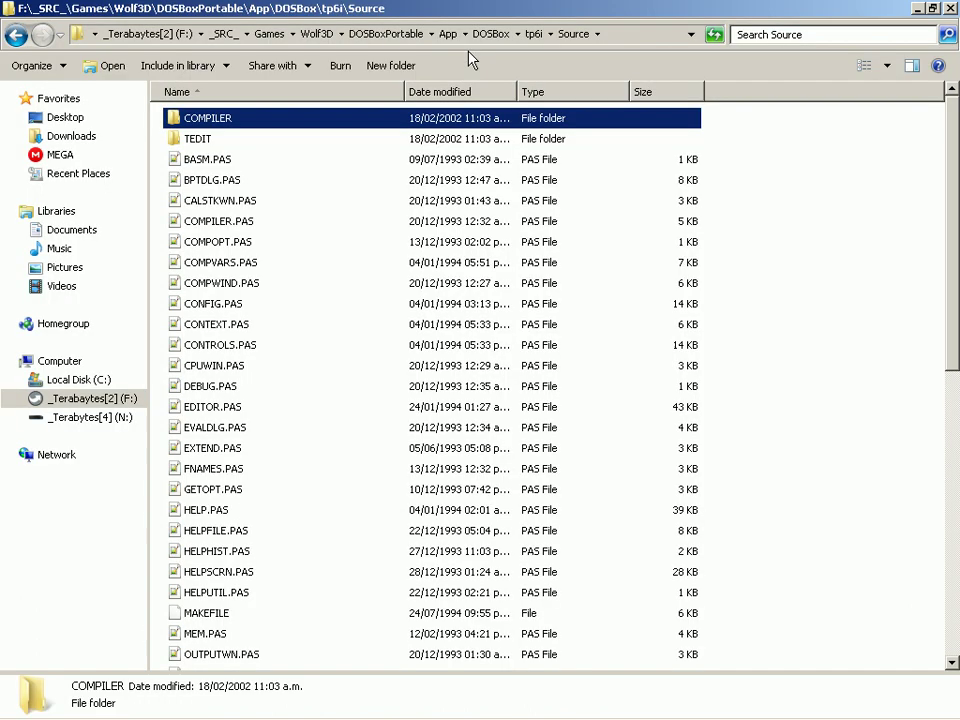
pyautogui.press('Return')
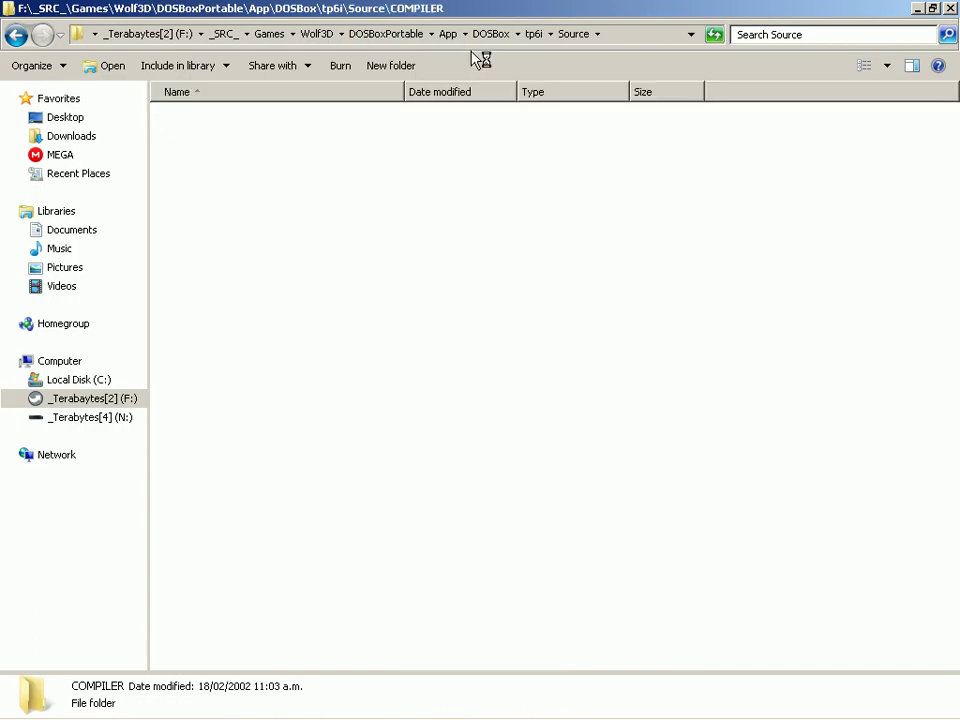
pyautogui.press('End')
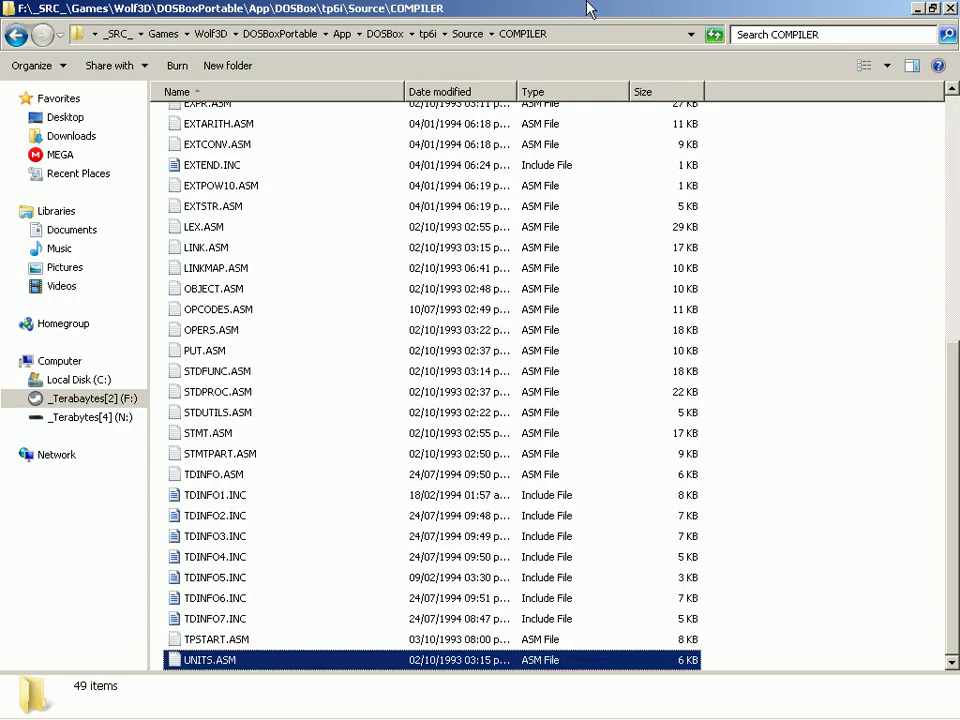
pyautogui.press('Home')
pyautogui.hotkey('ctrl', 'space')
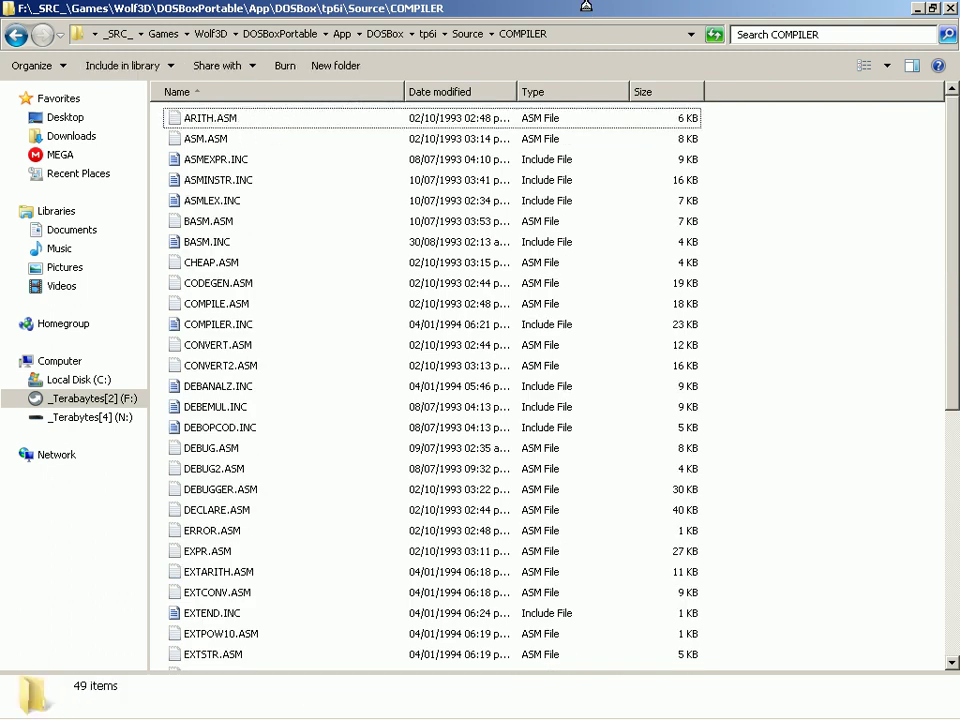
# Return to the Source folder, open its TEDIT subfolder and select EDMAIN.ASM.
pyautogui.press('BackSpace')
pyautogui.press('Down')
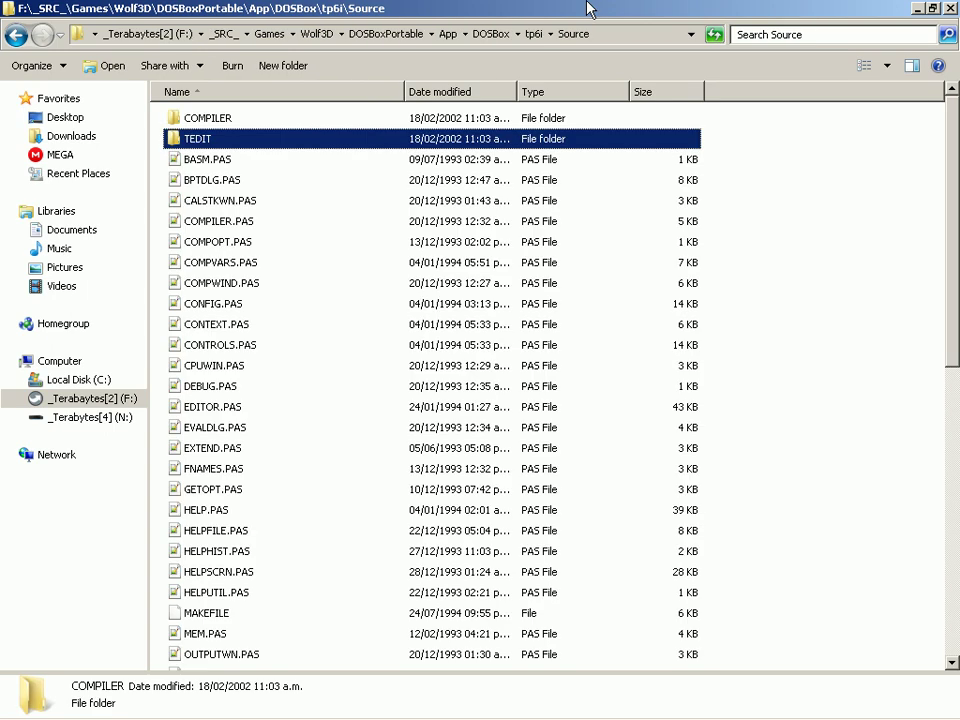
pyautogui.press('Return')
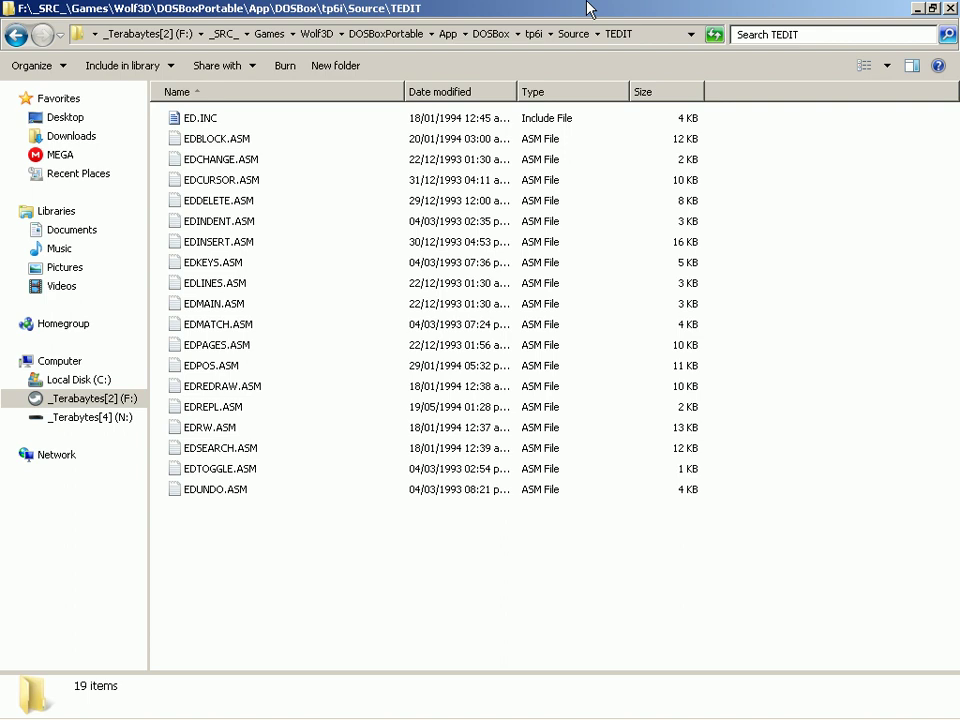
pyautogui.press('Down')
pyautogui.press('Down')
pyautogui.press('Down')
pyautogui.press('Down')
pyautogui.press('Down')
pyautogui.press('Down')
pyautogui.press('Down')
pyautogui.press('Down')
pyautogui.press('Down')
pyautogui.press('Down')
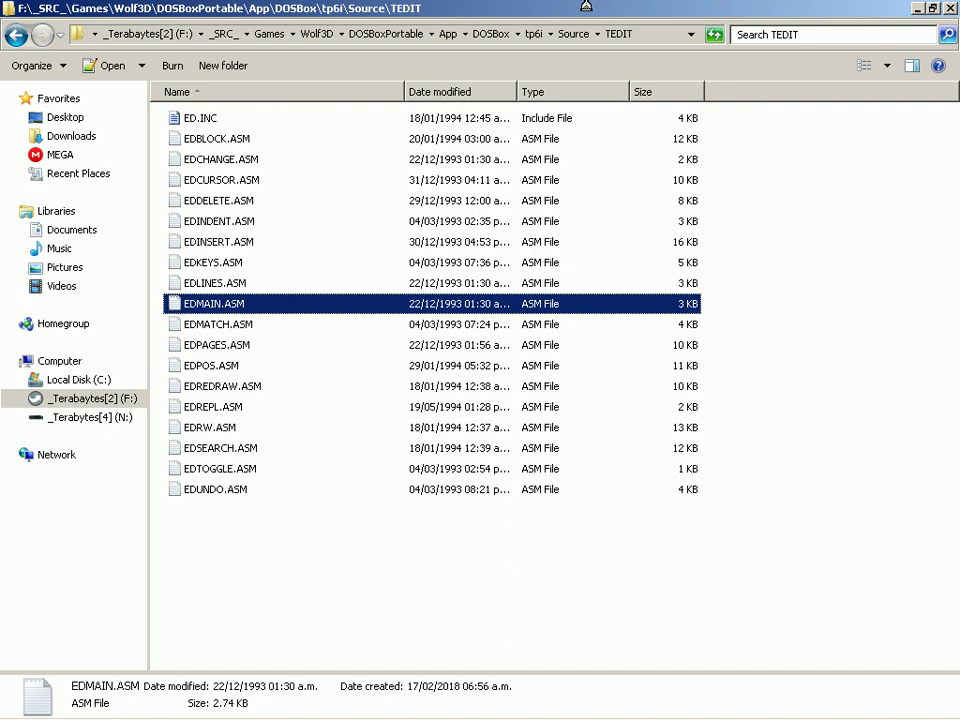
# Open EDMAIN.ASM with Notepad++ from the file's list of suggested programs.
pyautogui.hotkey('shift', 'F10')
pyautogui.press('Down')
pyautogui.press('Down')
pyautogui.press('Down')
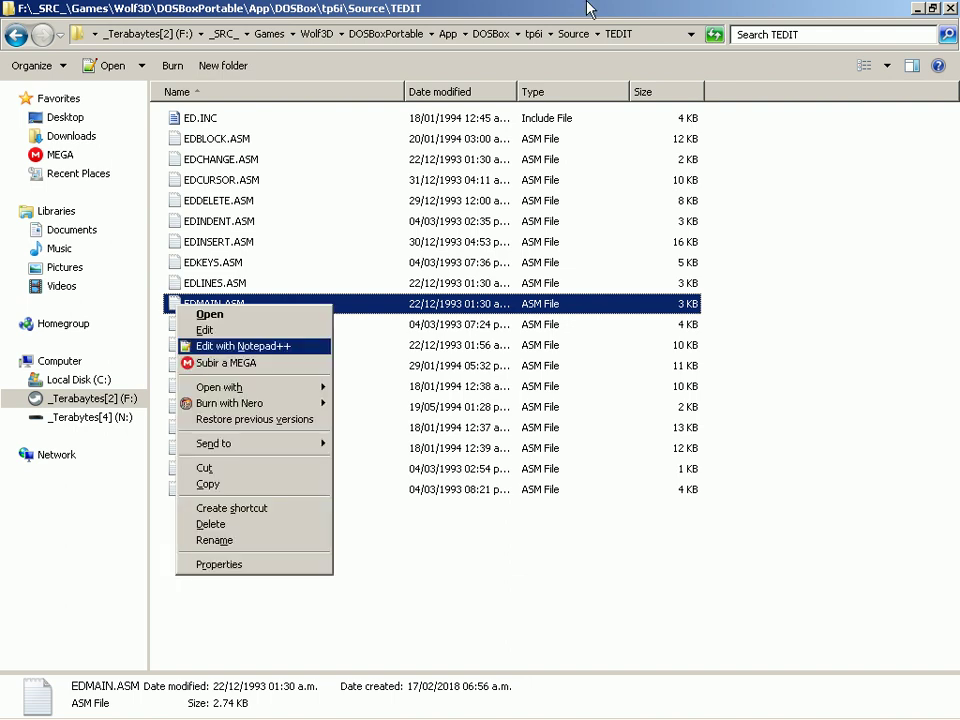
pyautogui.press('Down')
pyautogui.press('Down')
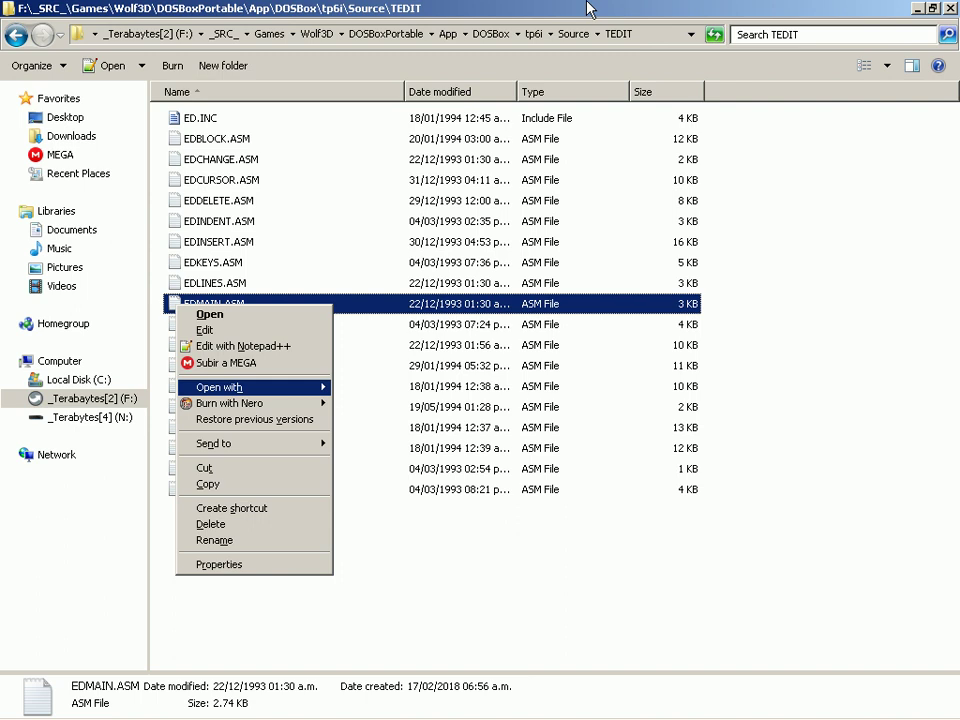
pyautogui.press('Right')
pyautogui.press('Down')
pyautogui.press('Down')
pyautogui.press('Down')
pyautogui.press('Down')
pyautogui.press('Down')
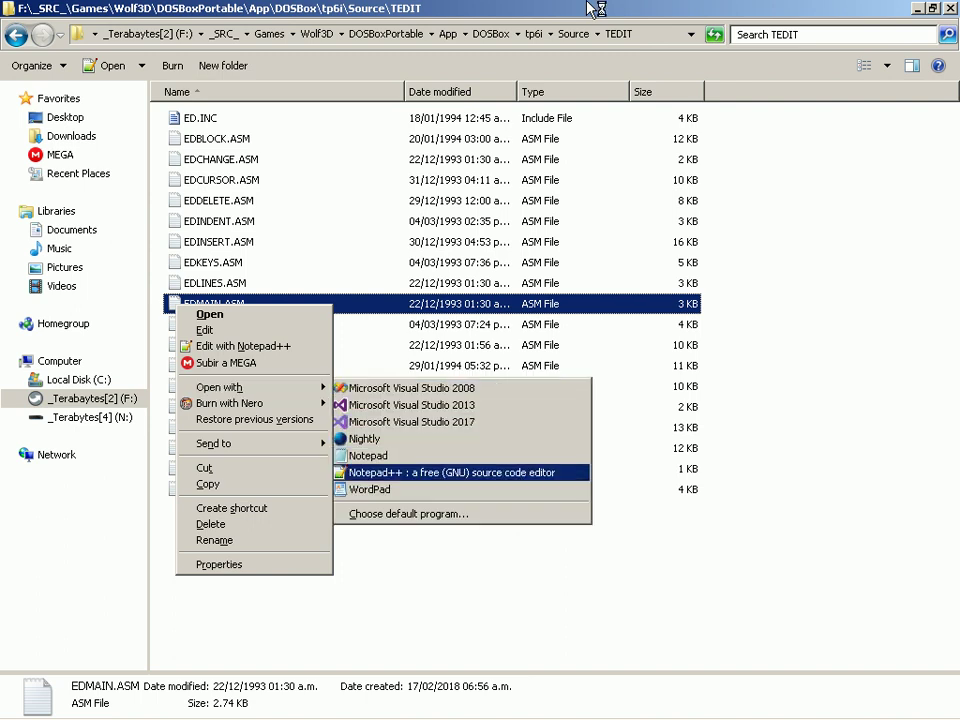
# Open the full program chooser for EDMAIN.ASM.
pyautogui.press('Left')
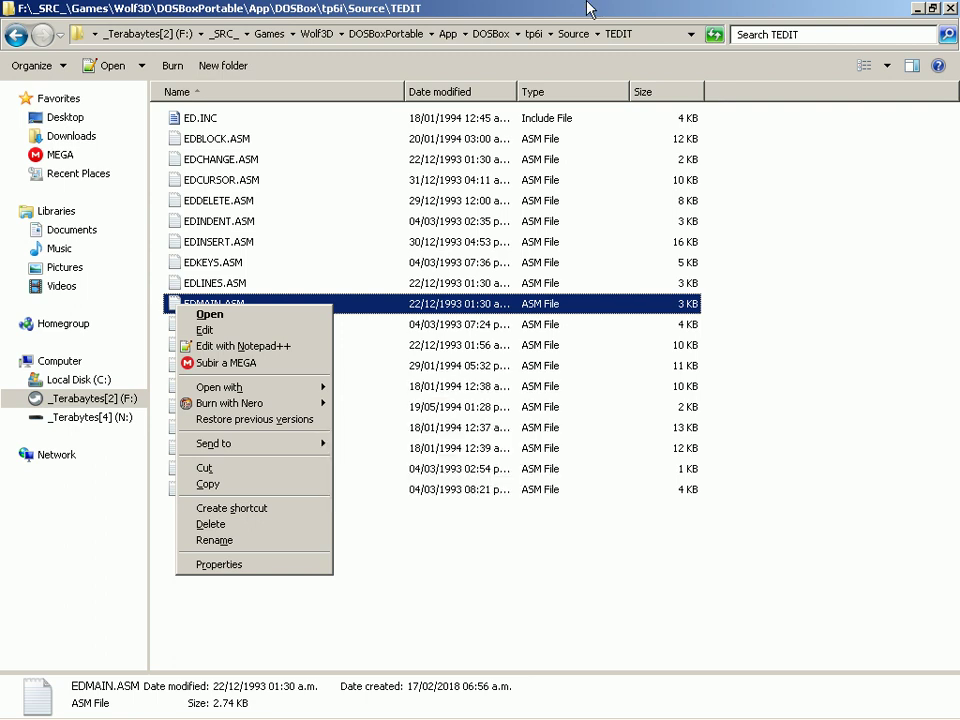
pyautogui.press('Down')
pyautogui.press('Down')
pyautogui.press('Down')
pyautogui.press('Down')
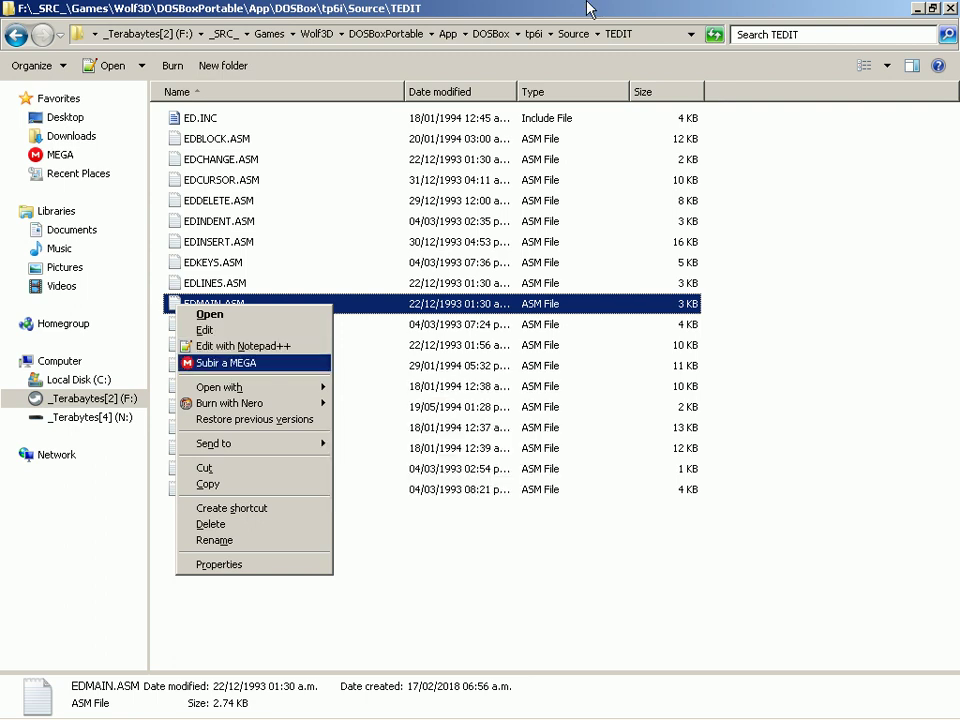
pyautogui.press('Down')
pyautogui.press('Right')
pyautogui.press('Up')
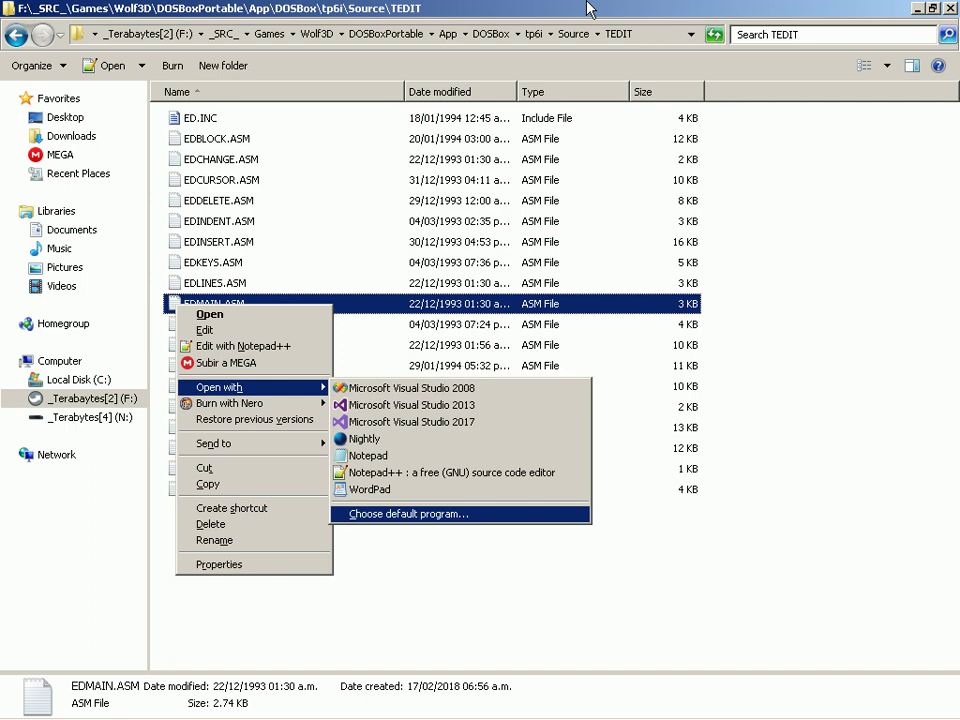
pyautogui.press('Return')
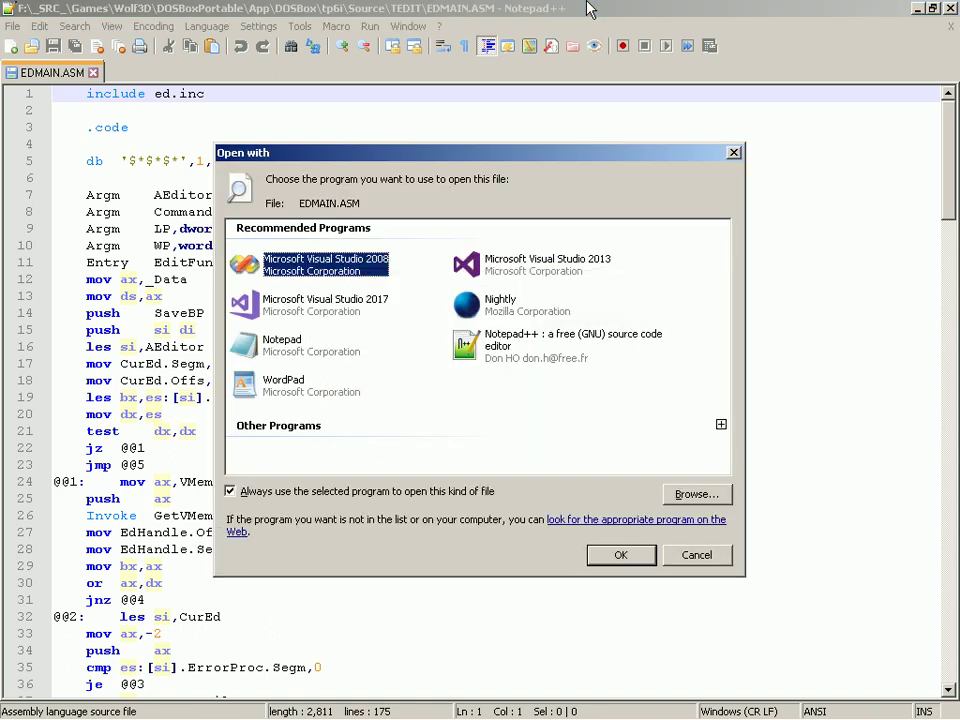
# Choose hiew32.exe among the other programs, turn off always using it for this file type, and open EDMAIN.ASM with it.
pyautogui.press('Down')
pyautogui.press('Down')
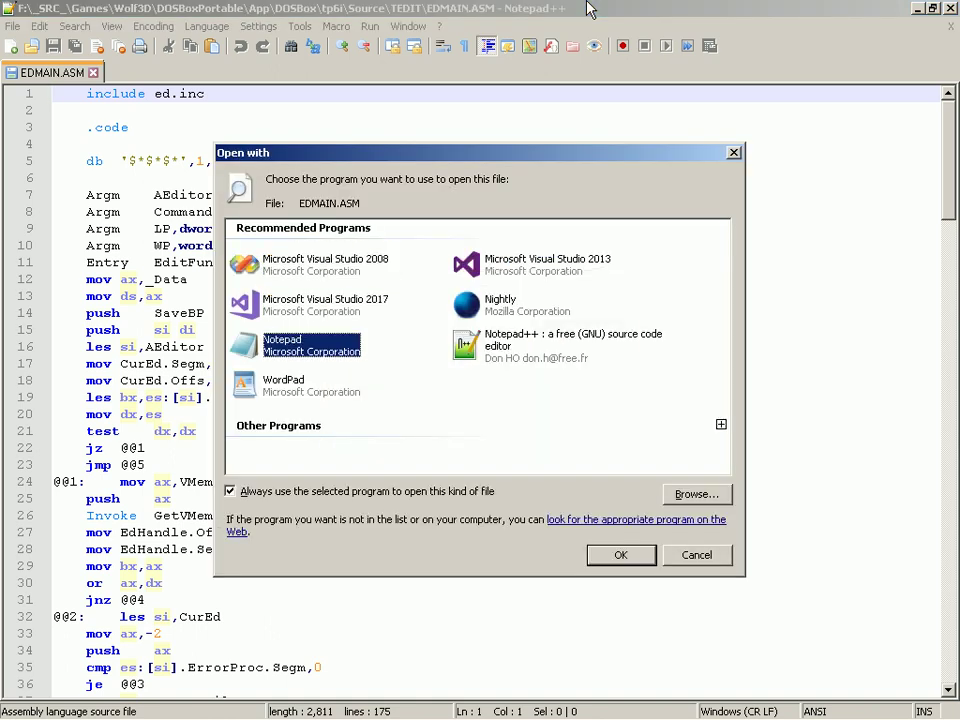
pyautogui.press('Down')
pyautogui.press('Down')
pyautogui.press('Down')
pyautogui.press('Down')
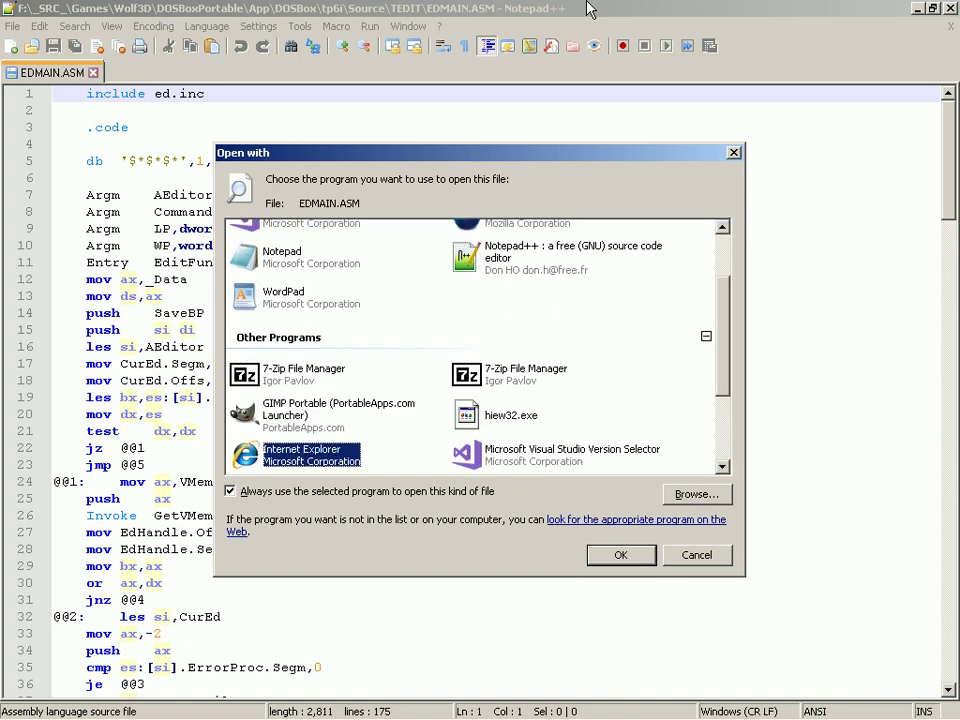
pyautogui.press('Down')
pyautogui.press('Up')
pyautogui.press('Right')
pyautogui.press('Up')
pyautogui.press('Tab')
pyautogui.press('space')
pyautogui.hotkey('shift', 'Tab')
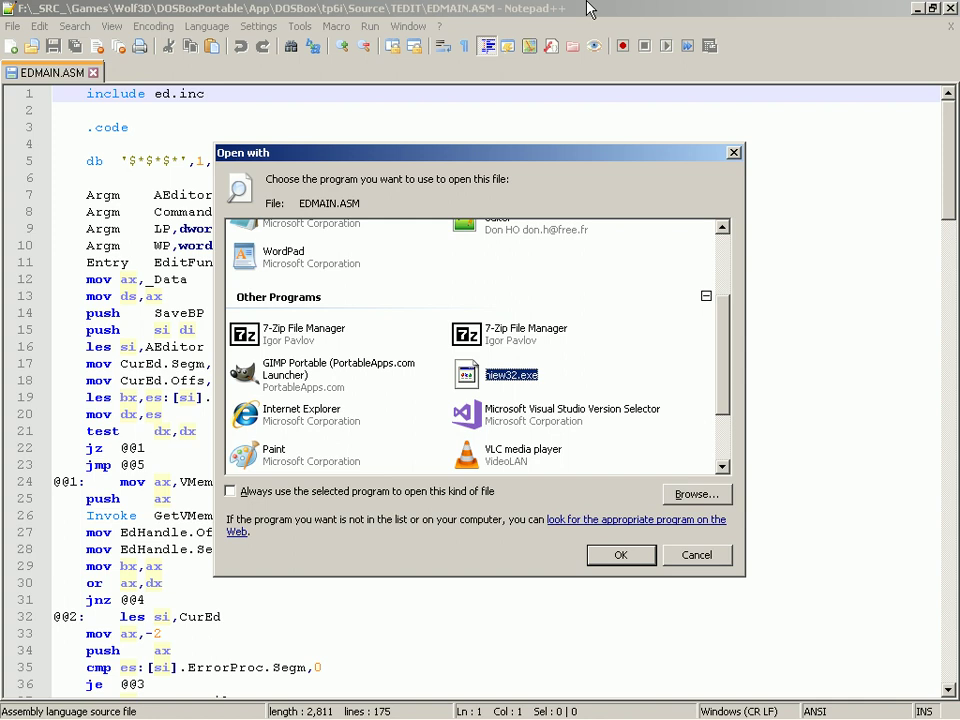
pyautogui.press('Return')
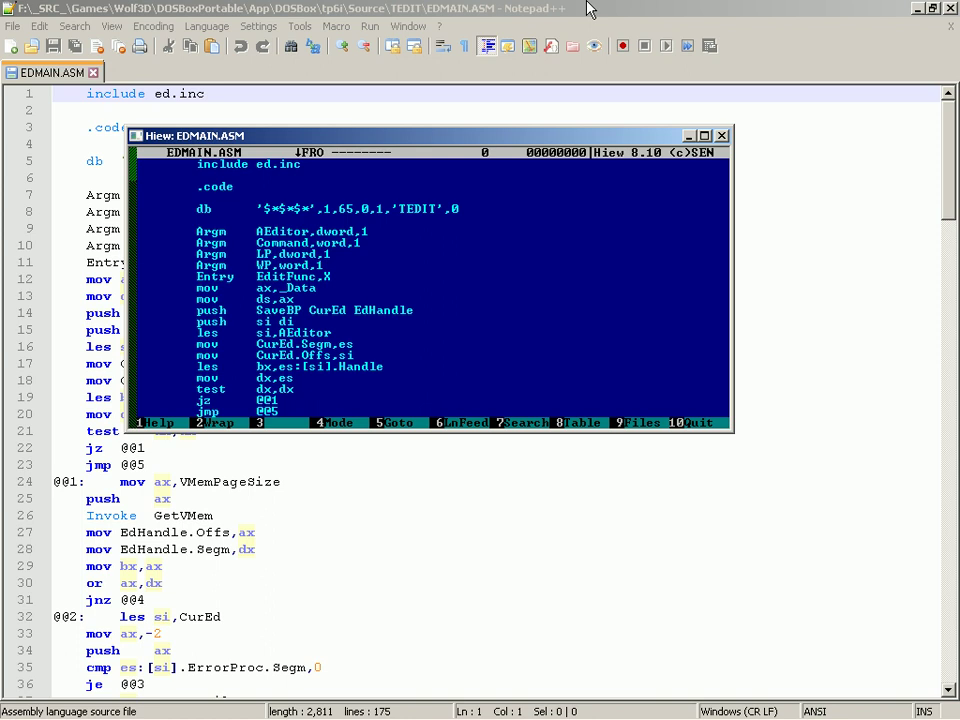
# Read EDMAIN.ASM in Hiew through to its end, return to the beginning and quit Hiew.
pyautogui.press('pagedown')
pyautogui.press('pagedown')
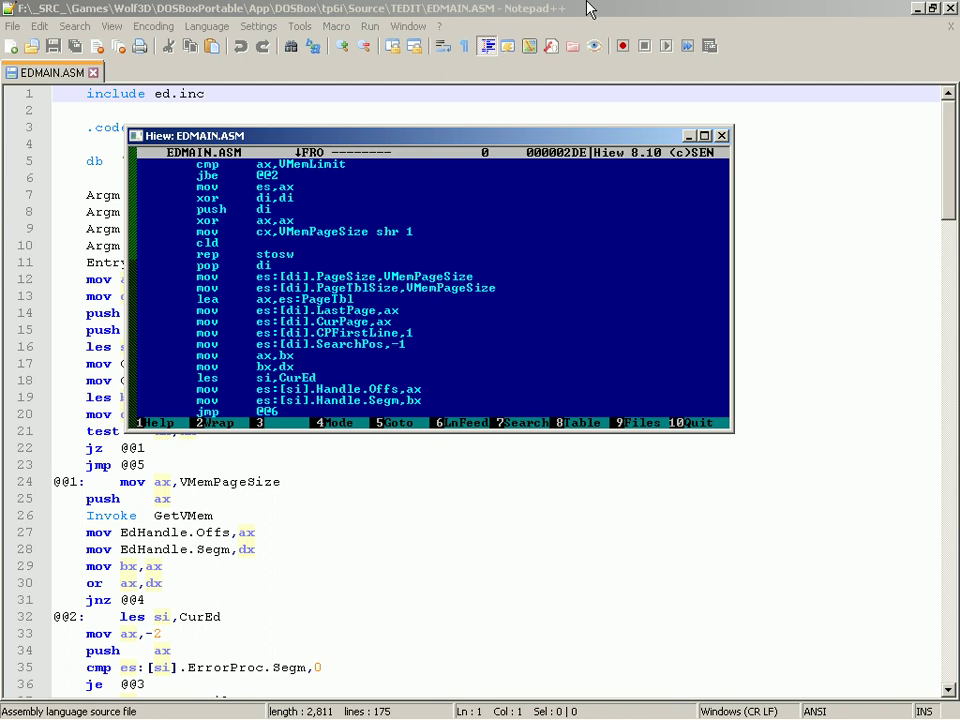
pyautogui.press('pagedown')
pyautogui.press('pagedown')
pyautogui.press('pagedown')
pyautogui.press('pagedown')
pyautogui.press('pagedown')
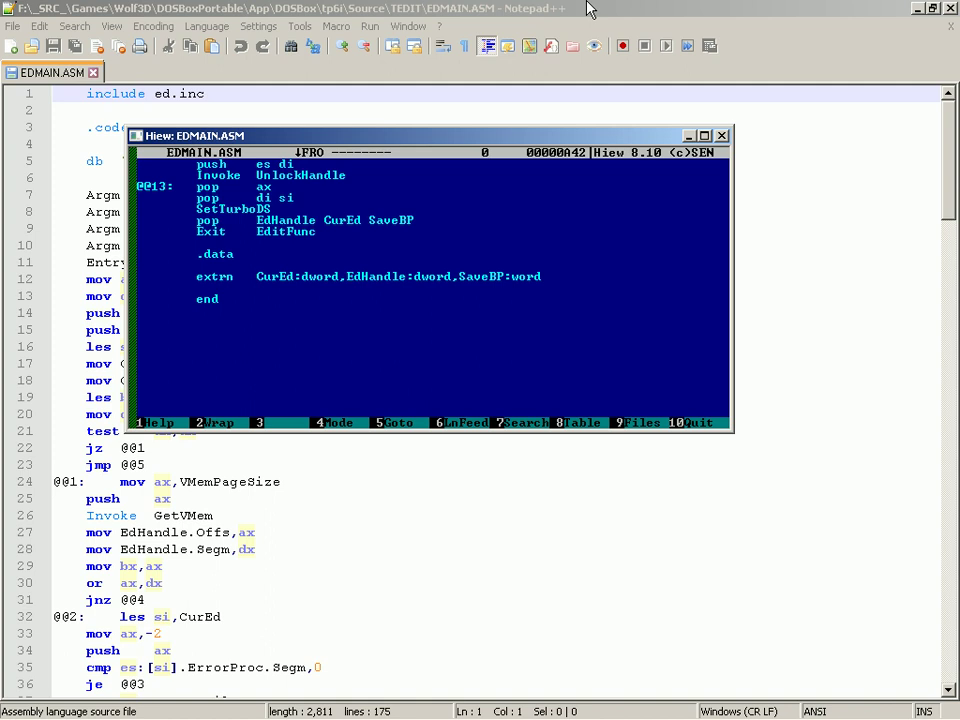
pyautogui.press('pageup')
pyautogui.press('pageup')
pyautogui.press('pageup')
pyautogui.press('pageup')
pyautogui.press('pageup')
pyautogui.press('pageup')
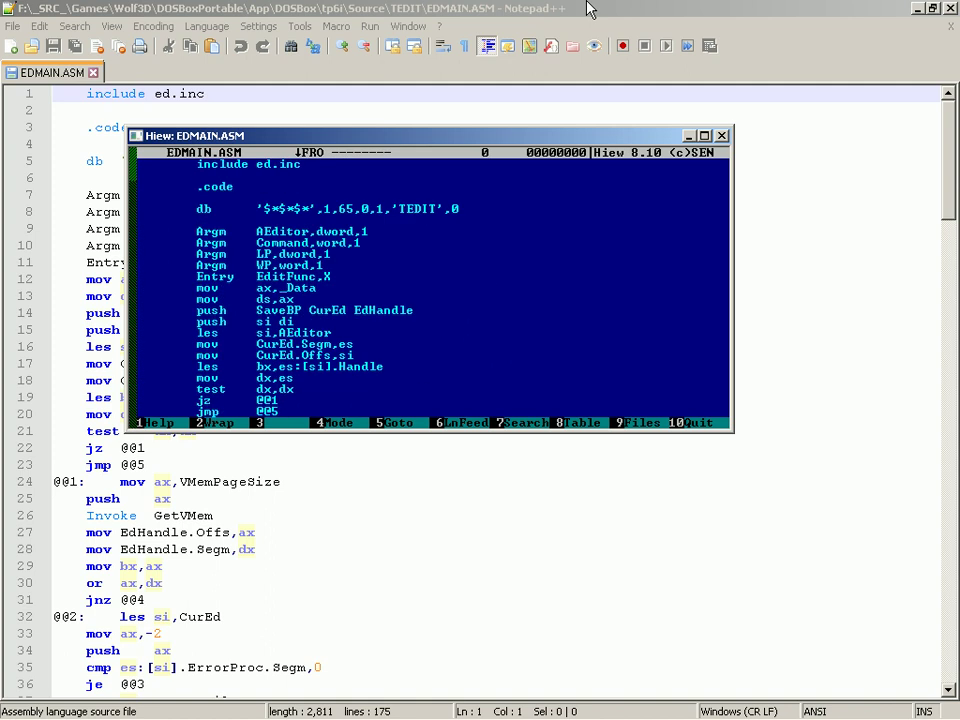
pyautogui.press('F10')
# Page through EDMAIN.ASM in Notepad++ to its last line and return to the start of the file.
pyautogui.press('pagedown')
pyautogui.press('pagedown')
pyautogui.press('pagedown')
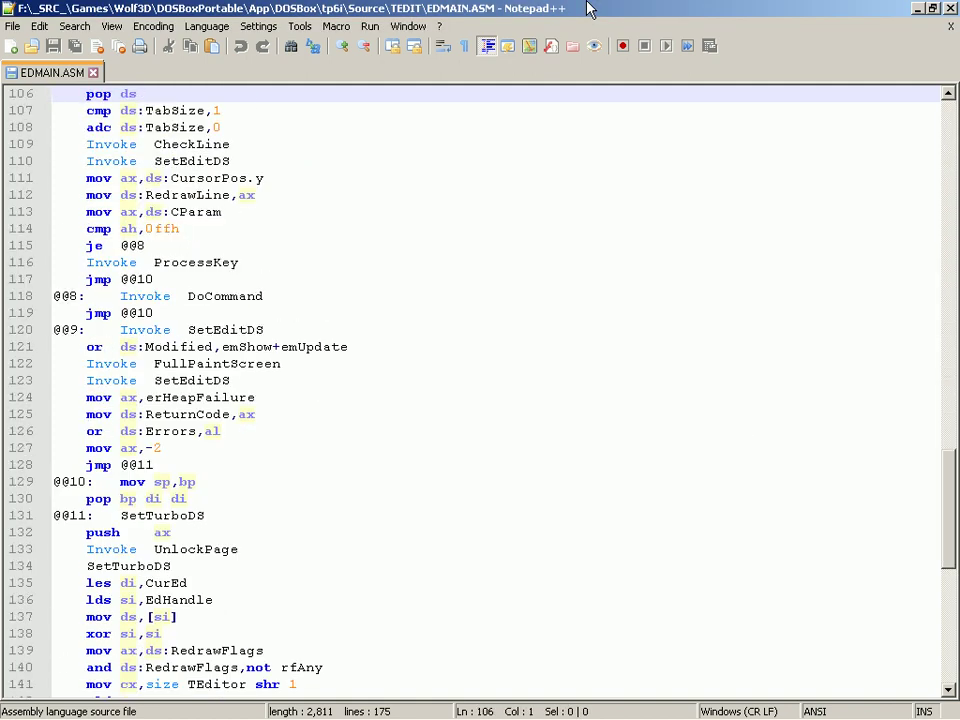
pyautogui.press('pagedown')
pyautogui.press('pagedown')
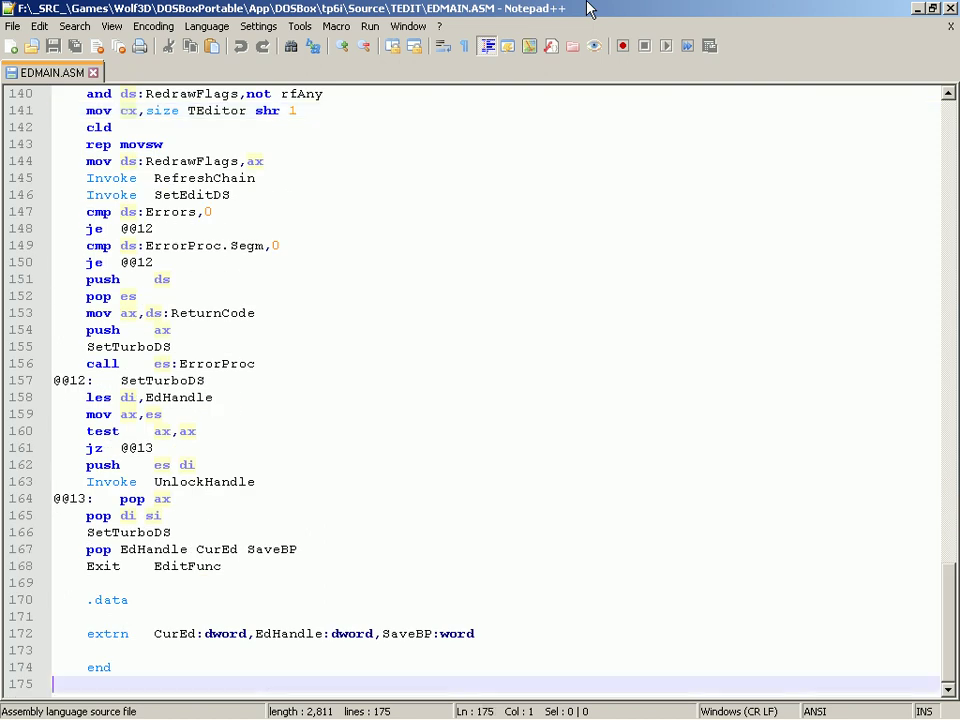
pyautogui.hotkey('ctrl', 'Home')
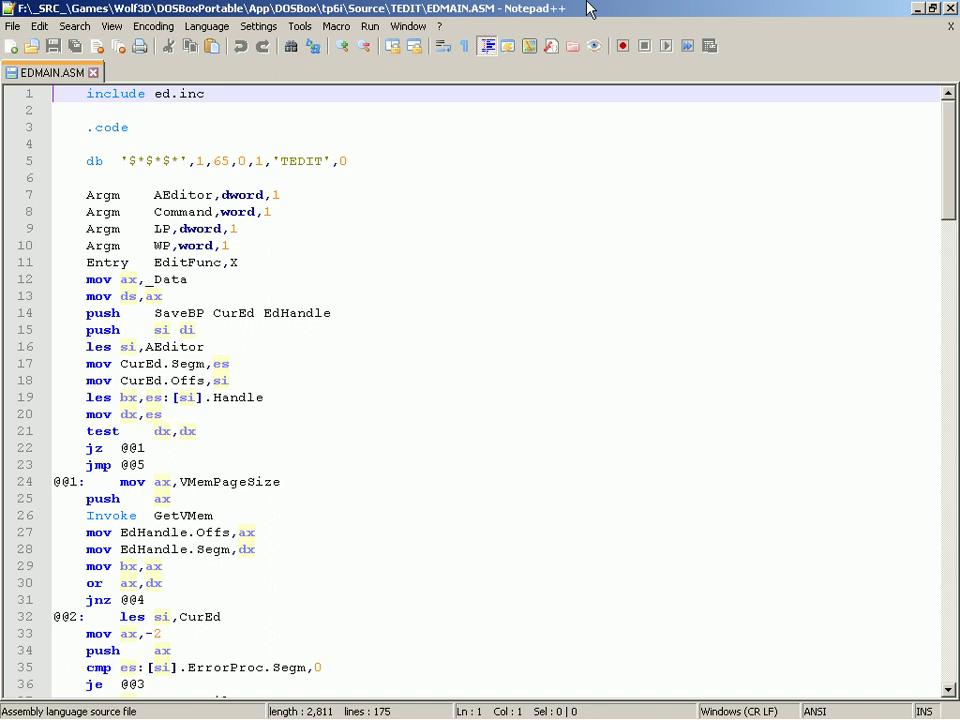
# Insert the comment line ";Here we will" above the "include ed.inc" line.
pyautogui.press('Return')
pyautogui.press('Up')
pyautogui.write(';')
pyautogui.press('BackSpace')
pyautogui.write(';Here we will')
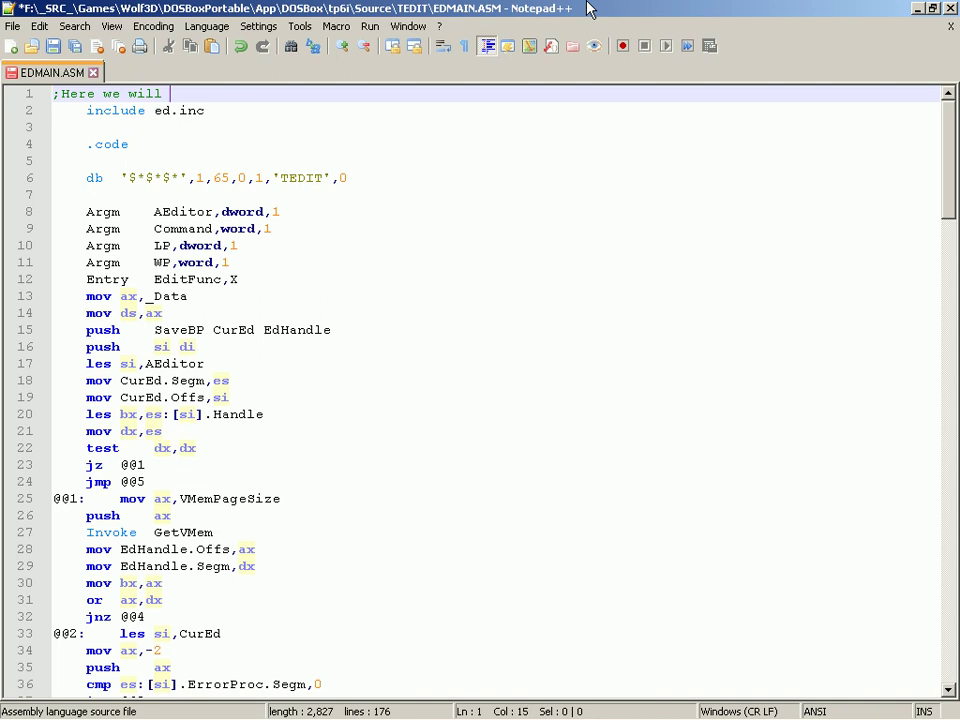
pyautogui.press('BackSpace')
# Add the comment ";The" above the .code line and ";starts here." below it.
pyautogui.press('Down')
pyautogui.press('Down')
pyautogui.press('Return')
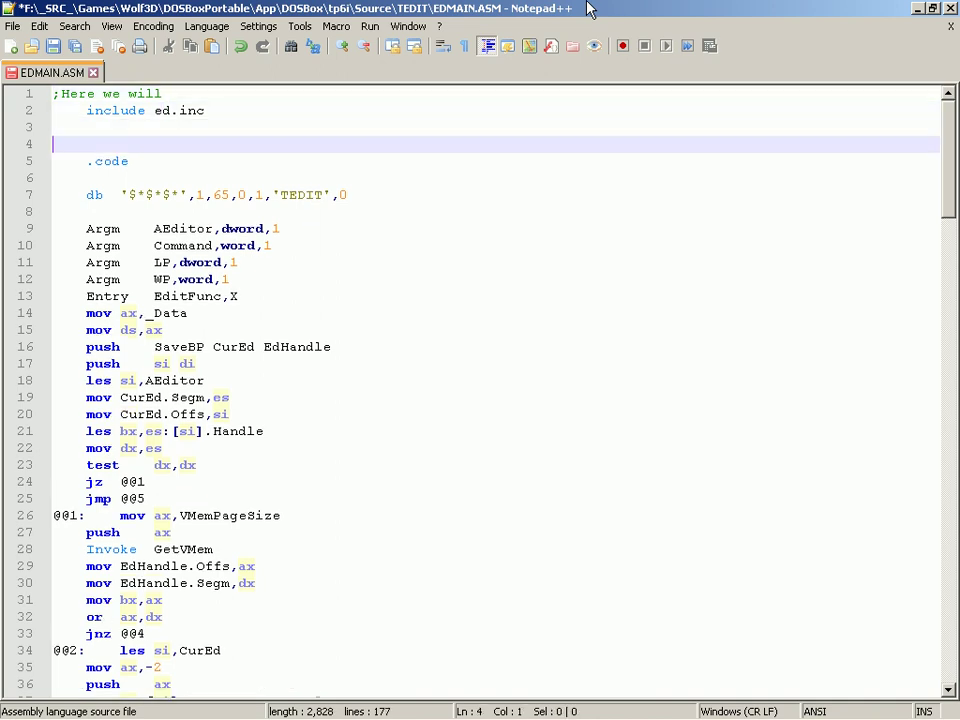
pyautogui.write(';The')
pyautogui.press('Down')
pyautogui.press('Down')
pyautogui.press('Return')
pyautogui.press('Up')
pyautogui.write(';starts here.')
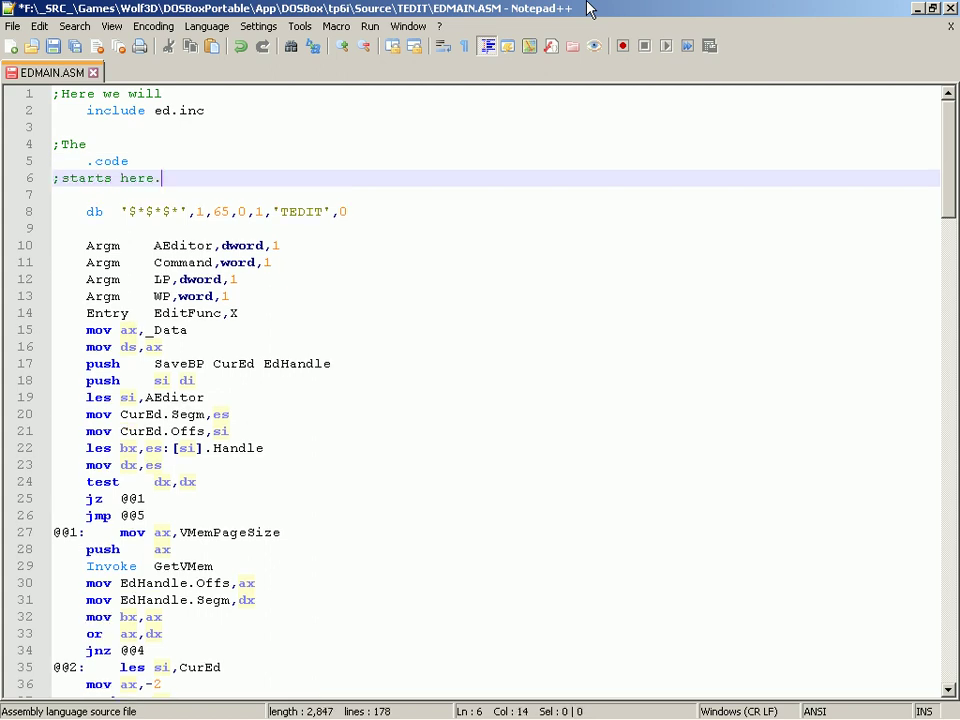
# Insert the comment ";This string containing" on a new line directly above the db 'TEDIT' string.
pyautogui.press('Down')
pyautogui.press('Return')
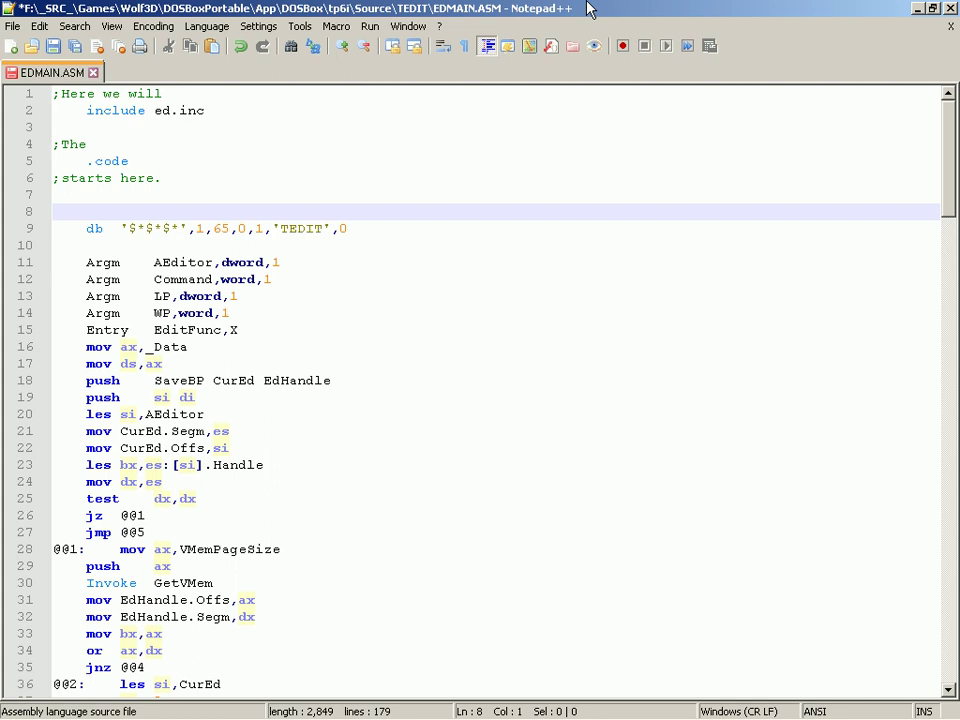
pyautogui.write(';This string containing')
# Add a new line directly below the db 'TEDIT' string and indent it.
pyautogui.press('Down')
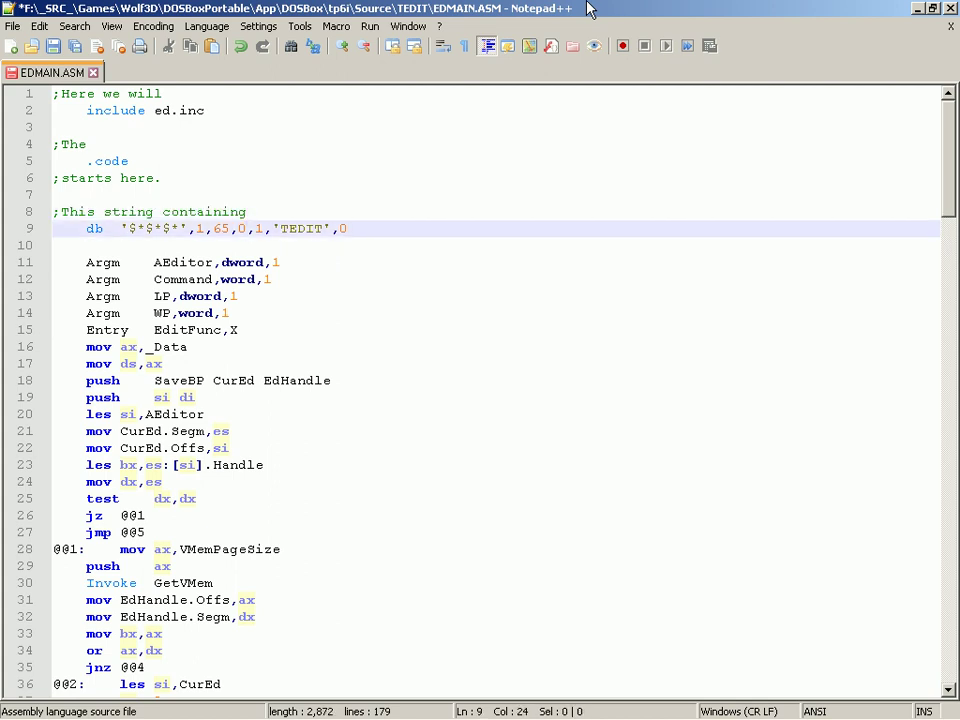
pyautogui.press('Down')
pyautogui.press('Return')
pyautogui.press('Up')
pyautogui.press('Tab')
pyautogui.press('Tab')
pyautogui.press('Tab')
pyautogui.press('Tab')
pyautogui.press('Tab')
pyautogui.press('Tab')
pyautogui.press('Tab')
pyautogui.press('Tab')
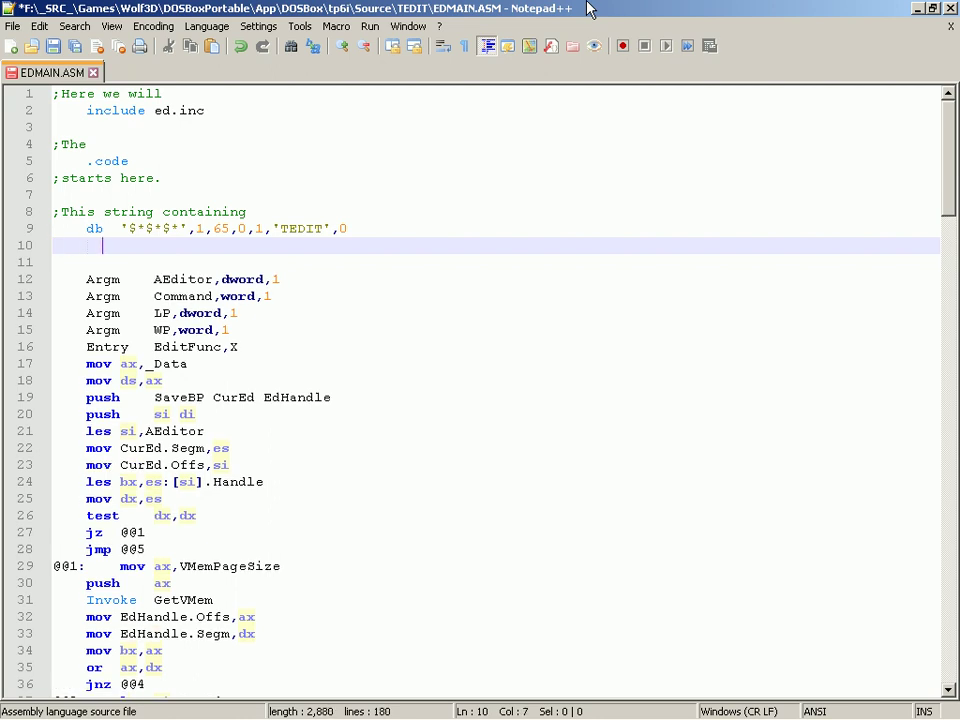